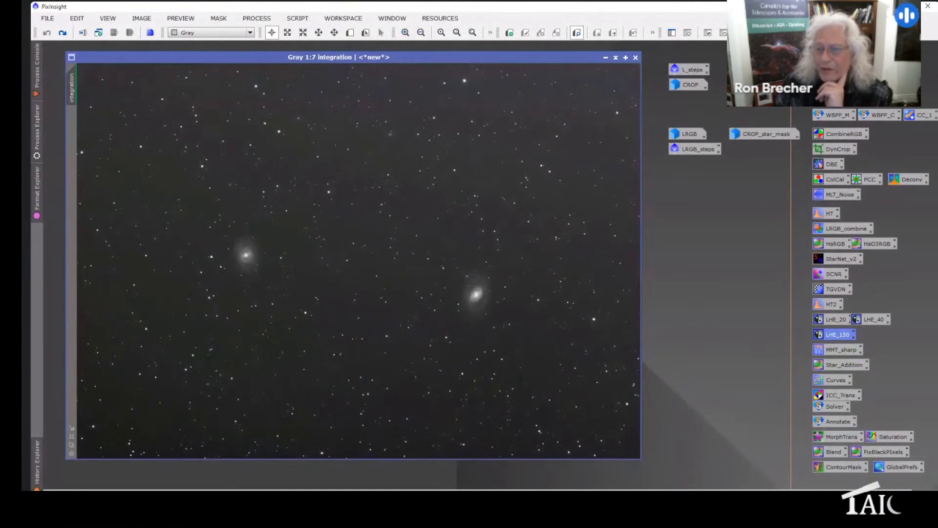
{"action": "left_click_drag", "start_coordinate": [808, 108], "coordinate": [932, 484]}
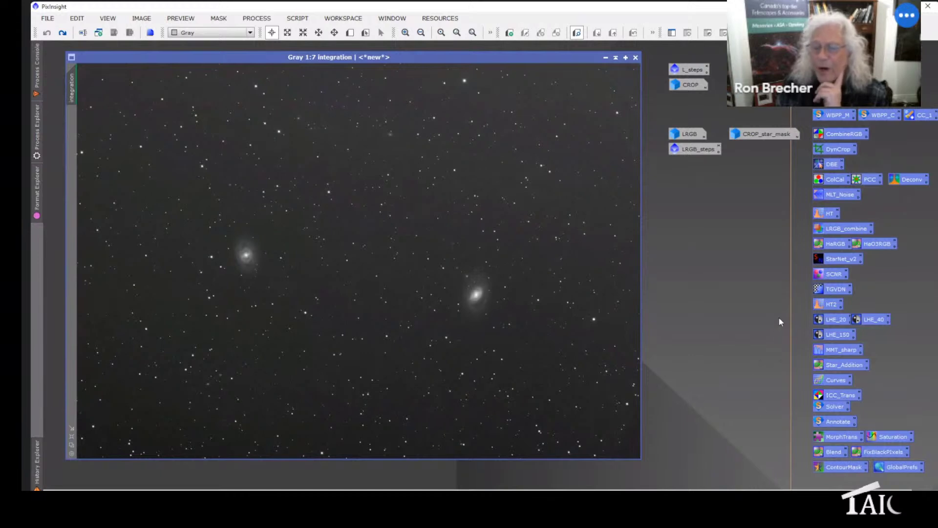
{"action": "left_click", "coordinate": [772, 202]}
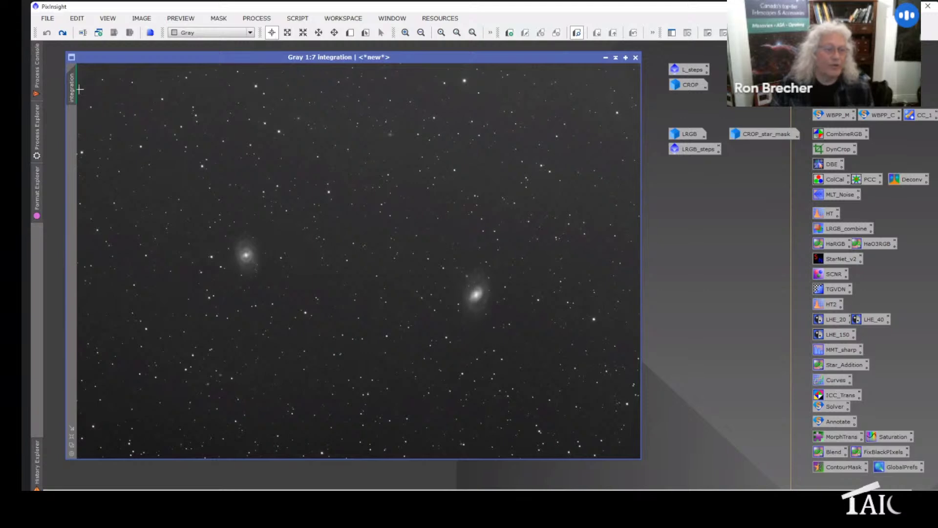
Step: Open the L_steps process container and apply its DynamicCrop step to the integration image
{"action": "double_click", "coordinate": [686, 70]}
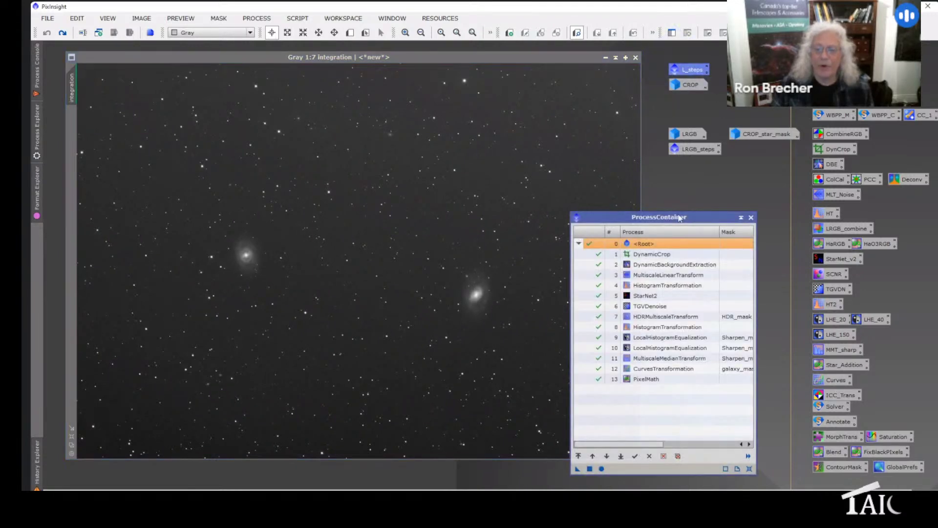
{"action": "left_click_drag", "start_coordinate": [664, 216], "coordinate": [723, 181]}
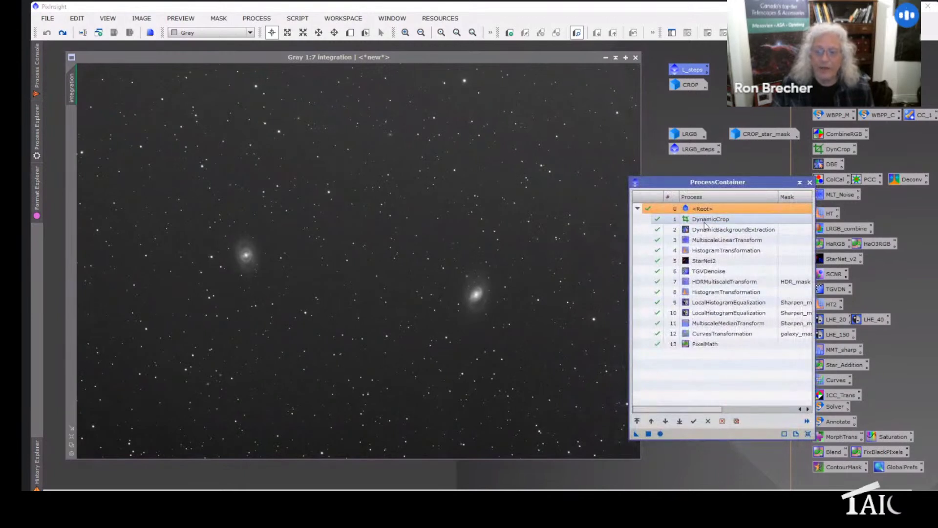
{"action": "left_click", "coordinate": [705, 223]}
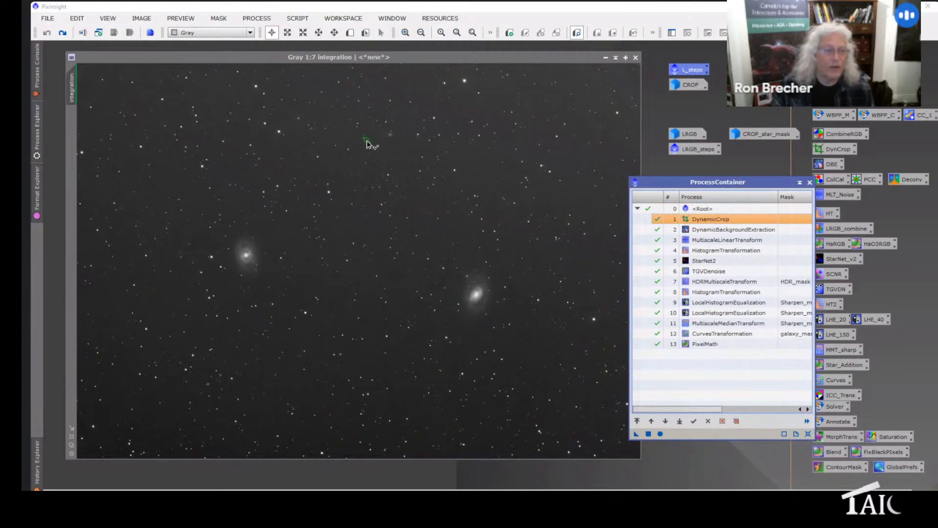
{"action": "left_click_drag", "start_coordinate": [367, 143], "coordinate": [367, 140]}
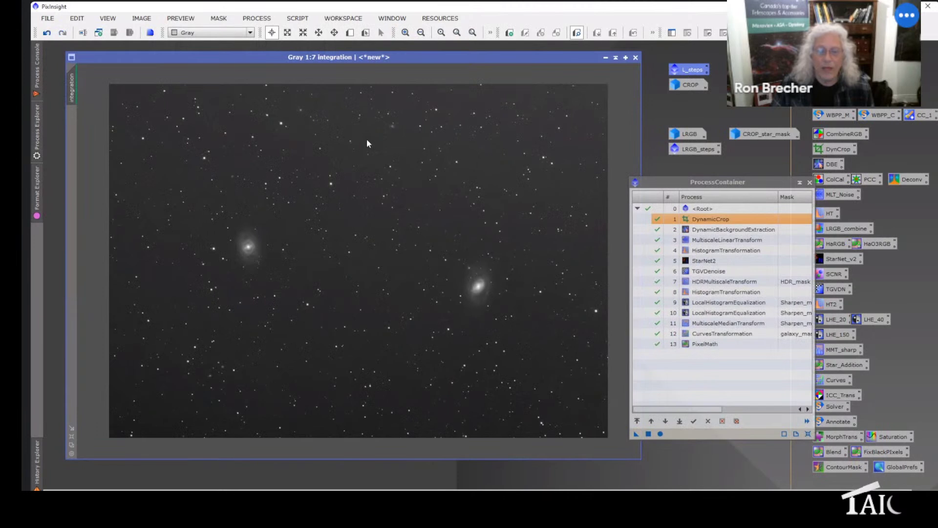
Step: Run the container's DynamicBackgroundExtraction with its saved samples on the integration image and end the dynamic session
{"action": "left_click_drag", "start_coordinate": [708, 229], "coordinate": [709, 233]}
{"action": "double_click", "coordinate": [708, 233]}
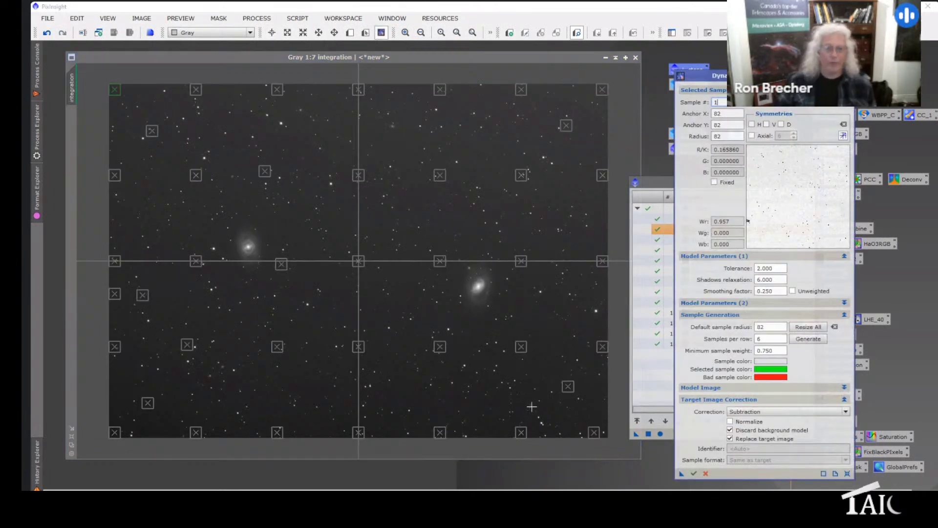
{"action": "left_click", "coordinate": [693, 474]}
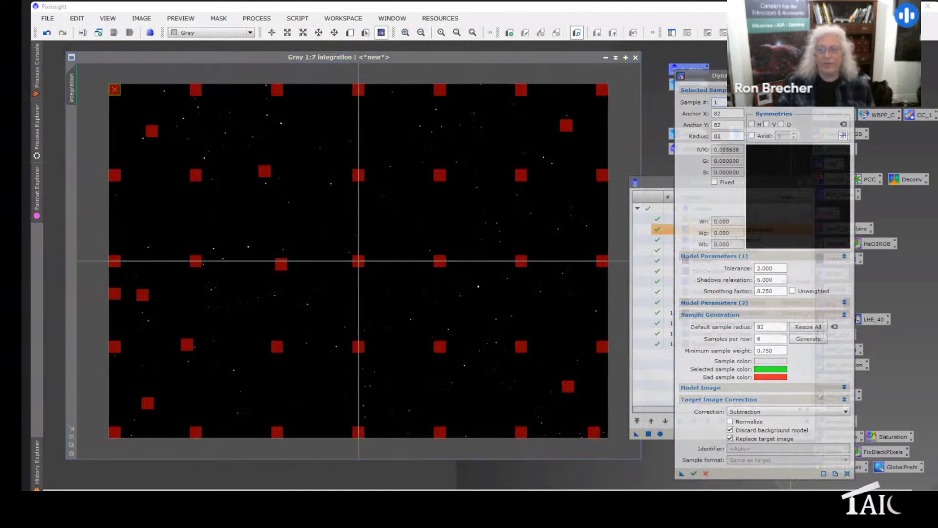
{"action": "left_click", "coordinate": [848, 75]}
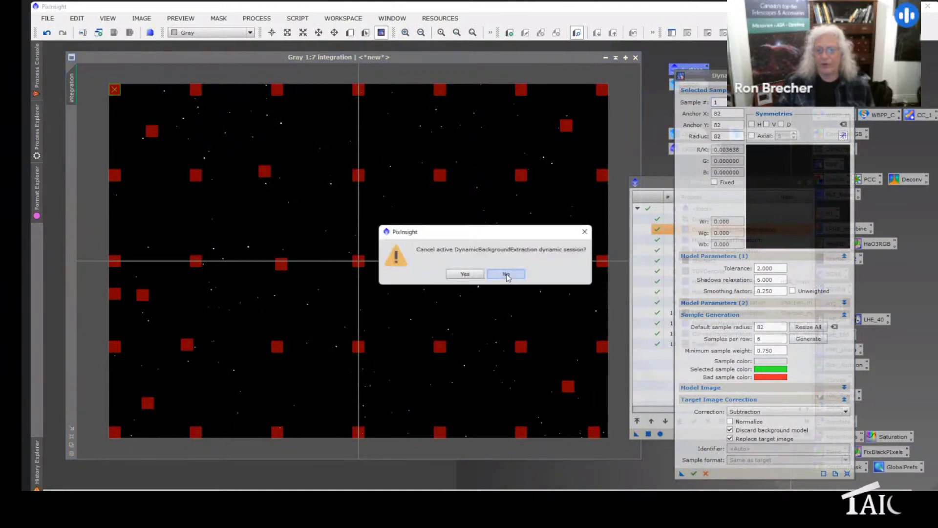
{"action": "left_click", "coordinate": [464, 274]}
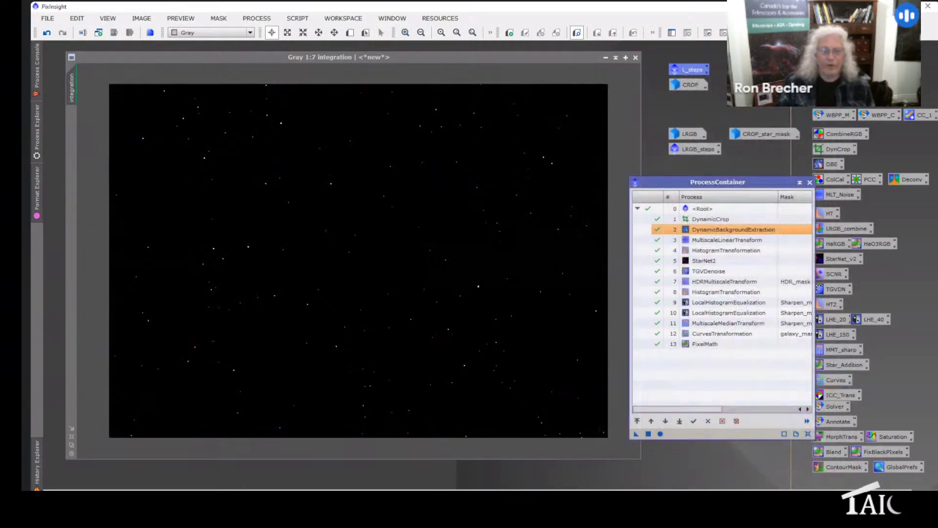
Step: Auto-stretch the integration image's display, then create a preview around the left galaxy and open it
{"action": "key", "text": "ctrl+a"}
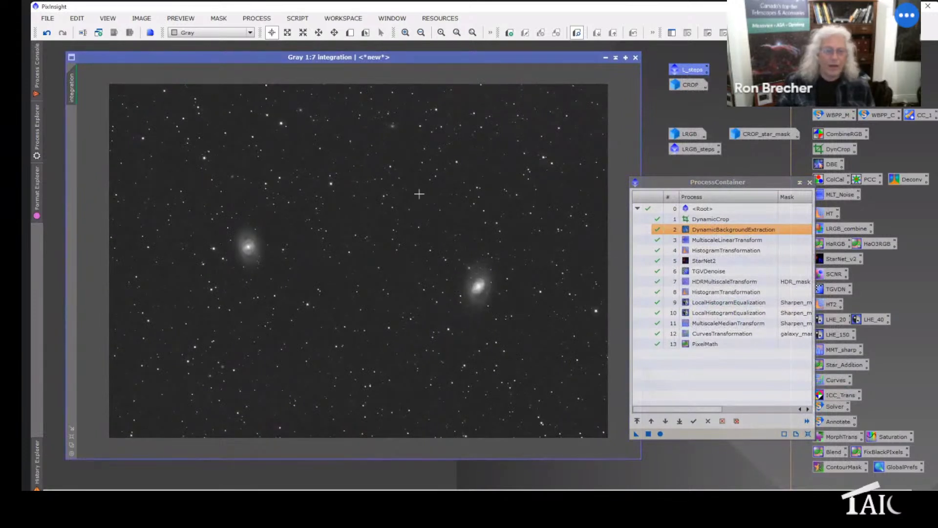
{"action": "left_click", "coordinate": [350, 32]}
{"action": "left_click_drag", "start_coordinate": [193, 198], "coordinate": [304, 301]}
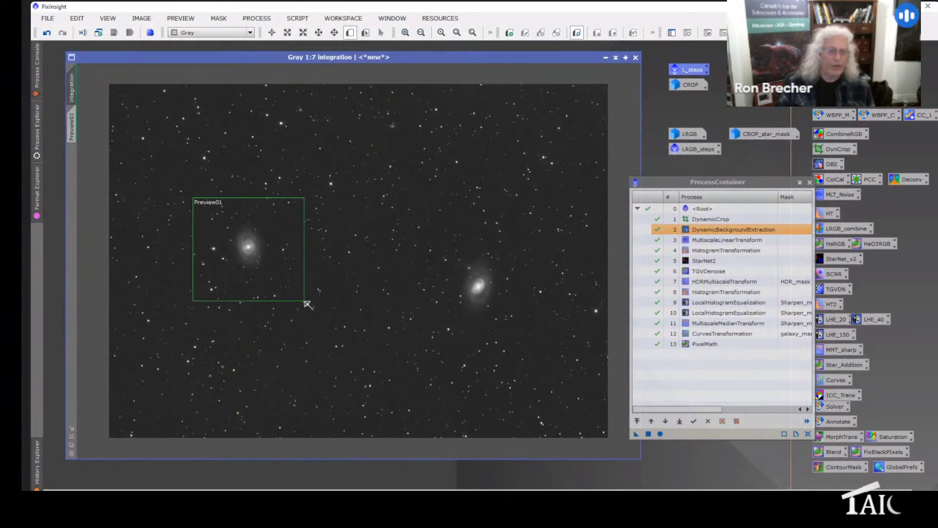
{"action": "left_click", "coordinate": [74, 118]}
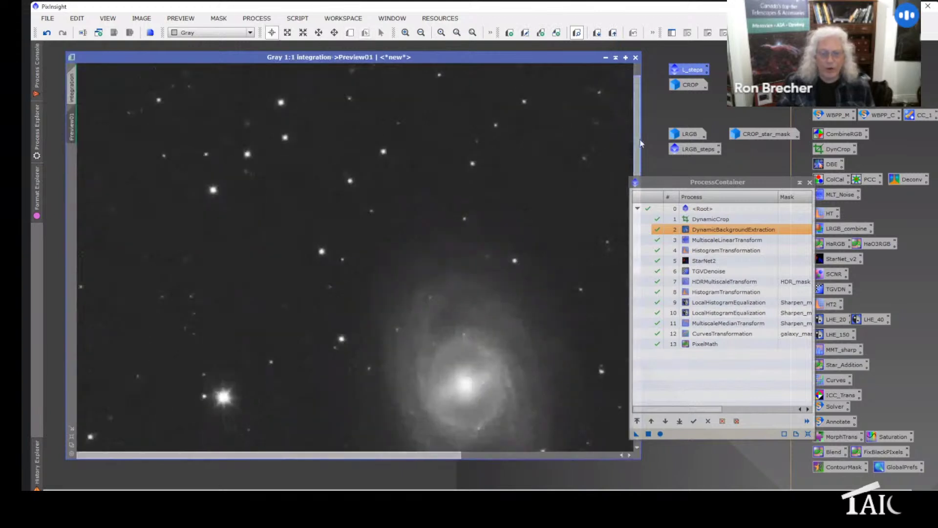
{"action": "left_click_drag", "start_coordinate": [639, 143], "coordinate": [644, 194]}
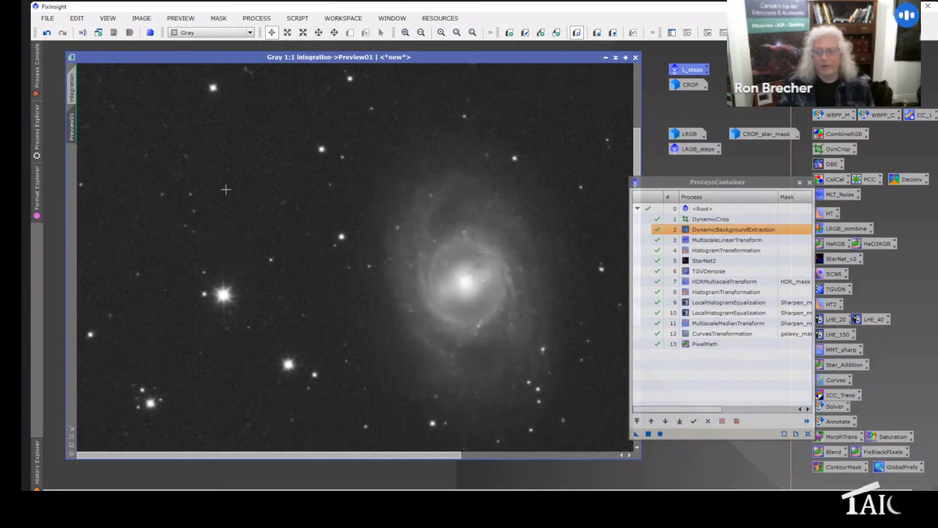
Step: Test the container's MultiscaleLinearTransform on the galaxy preview and review its noise reduction and linear mask settings
{"action": "left_click", "coordinate": [718, 240]}
{"action": "left_click_drag", "start_coordinate": [719, 240], "coordinate": [351, 219]}
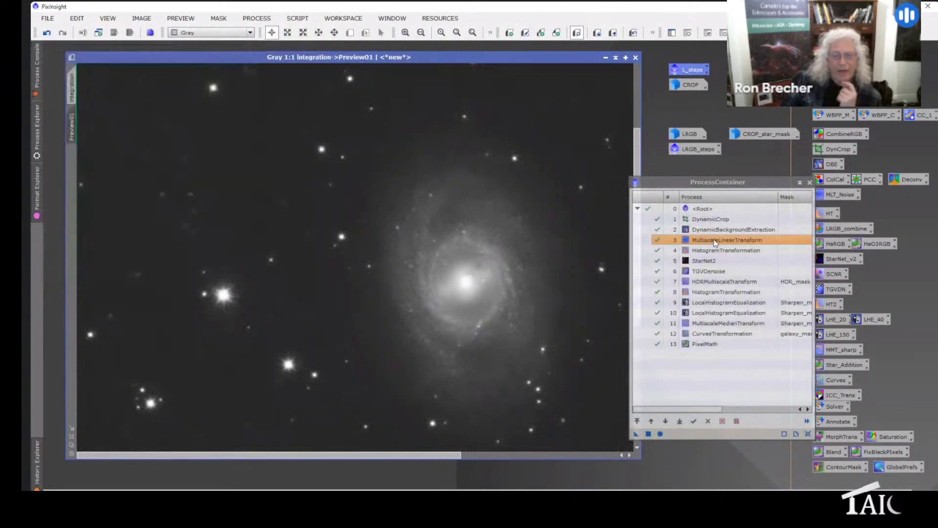
{"action": "double_click", "coordinate": [715, 240]}
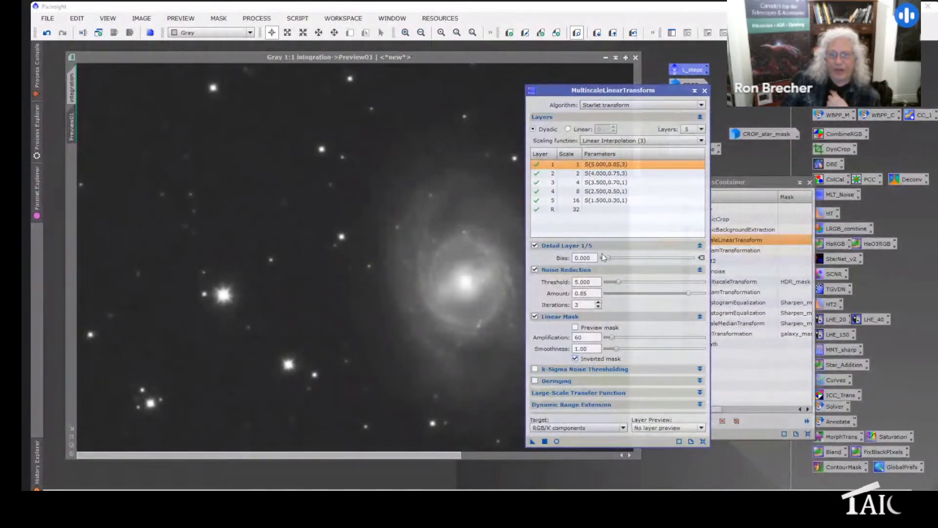
{"action": "left_click", "coordinate": [705, 91]}
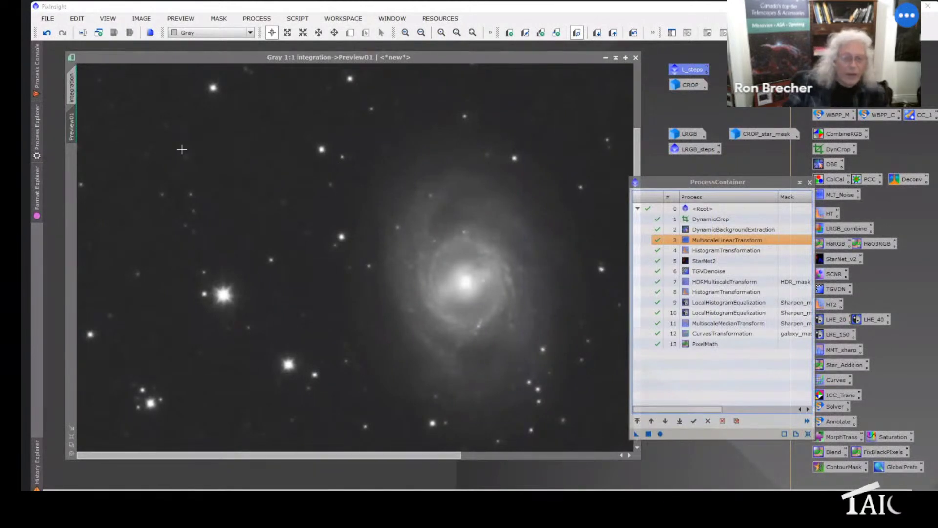
Step: Apply the container's MultiscaleLinearTransform to the full integration image and turn off its display auto-stretch
{"action": "scroll", "coordinate": [392, 271], "scroll_direction": "up", "scroll_amount": 2}
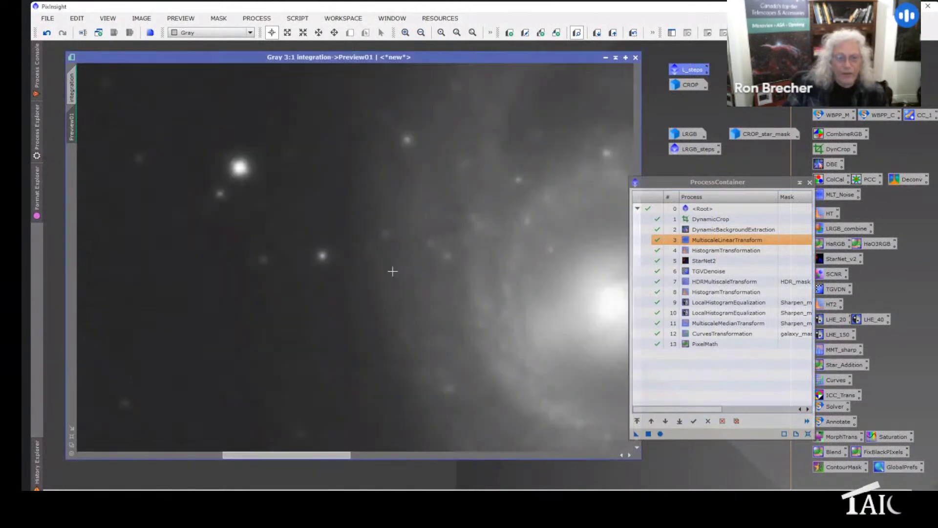
{"action": "scroll", "coordinate": [392, 271], "scroll_direction": "down", "scroll_amount": 1}
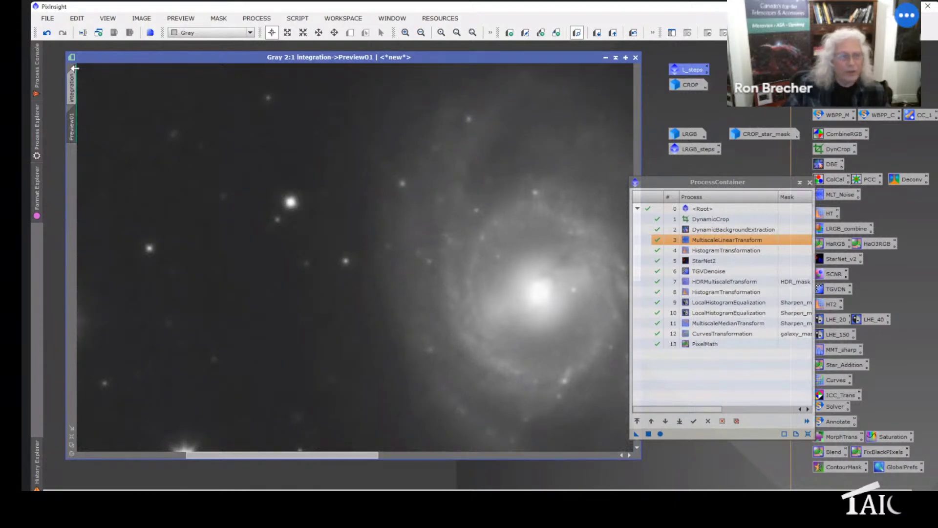
{"action": "left_click", "coordinate": [74, 87]}
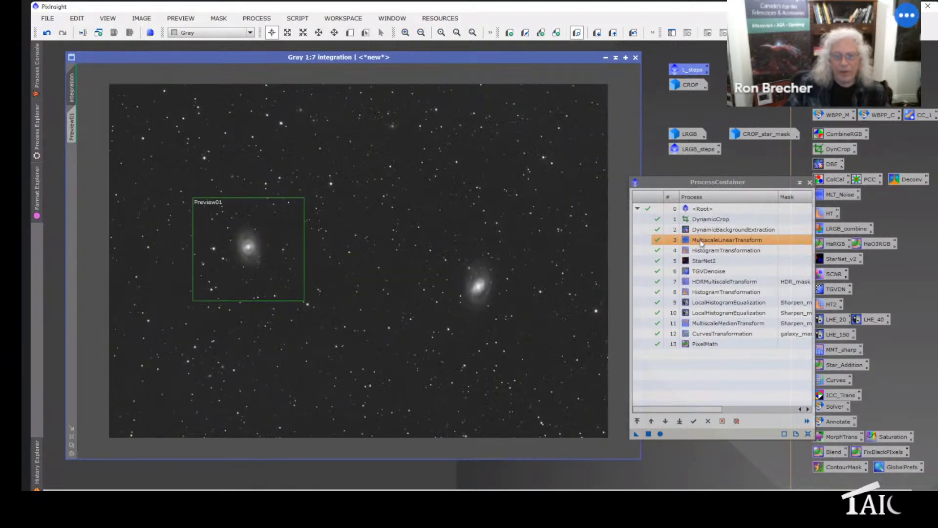
{"action": "left_click_drag", "start_coordinate": [636, 433], "coordinate": [400, 200]}
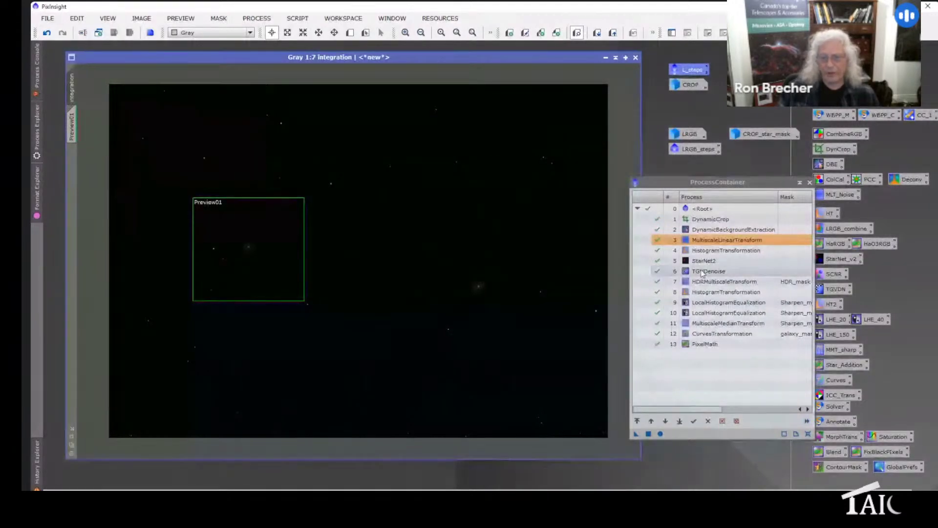
Step: Open the container's HistogramTransformation step and make it track the active integration view
{"action": "double_click", "coordinate": [706, 252]}
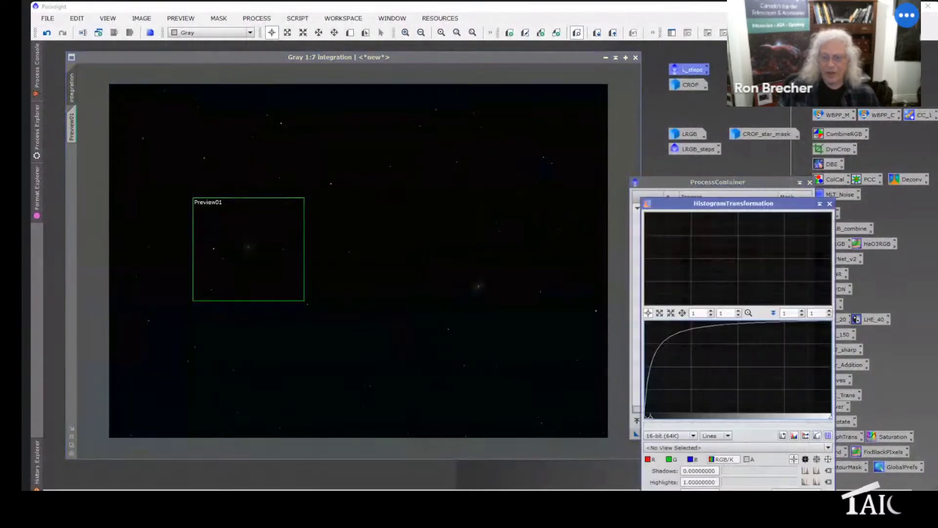
{"action": "left_click_drag", "start_coordinate": [733, 203], "coordinate": [703, 121]}
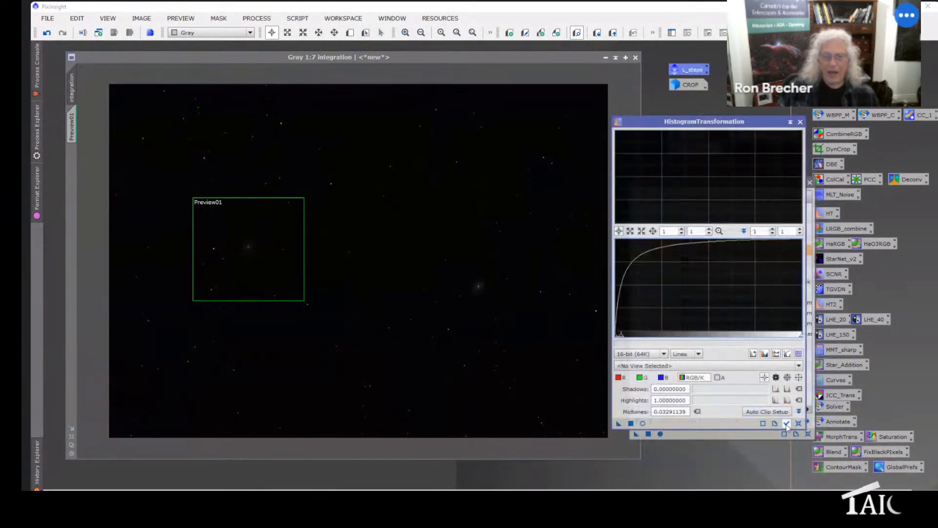
{"action": "left_click", "coordinate": [786, 423]}
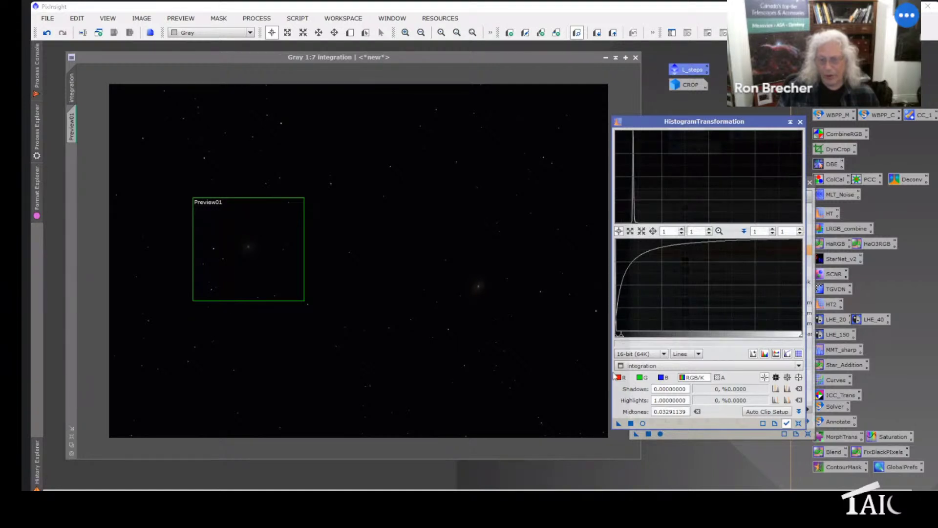
Step: Compare the integration image before and after the HistogramTransformation stretch in a real-time preview
{"action": "left_click", "coordinate": [643, 423]}
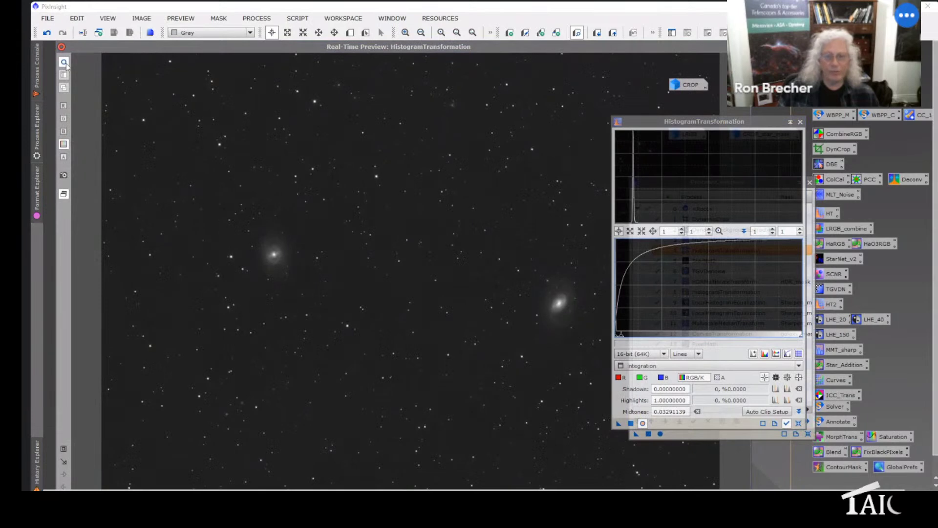
{"action": "left_click", "coordinate": [64, 62]}
{"action": "left_click", "coordinate": [64, 62]}
{"action": "left_click", "coordinate": [64, 63]}
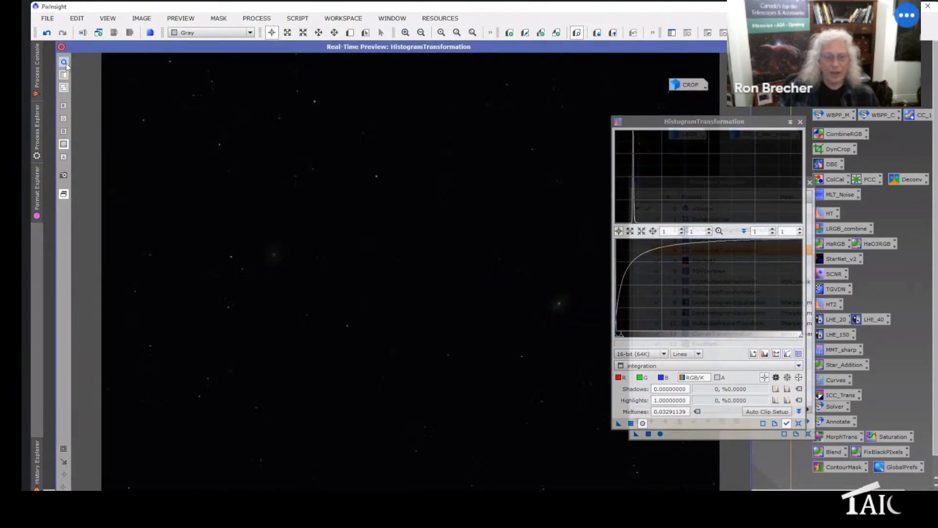
{"action": "left_click", "coordinate": [64, 62]}
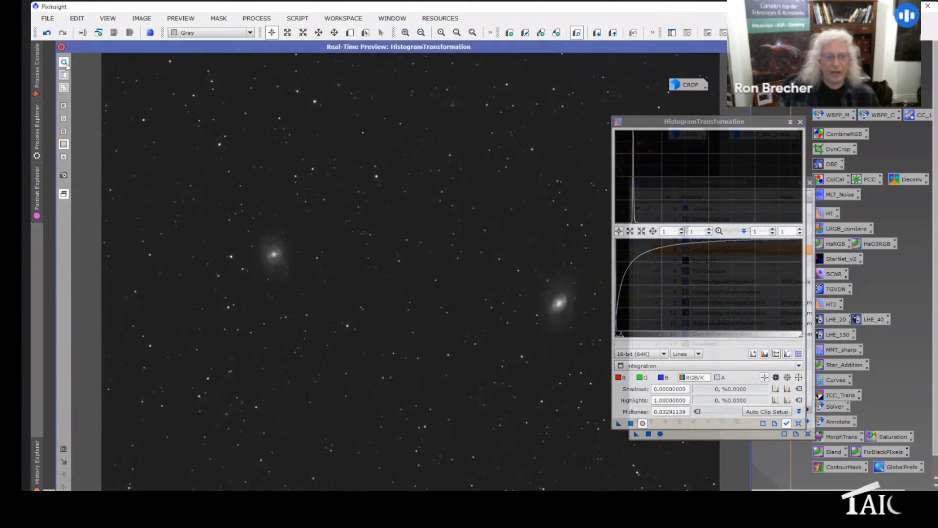
{"action": "left_click", "coordinate": [179, 160]}
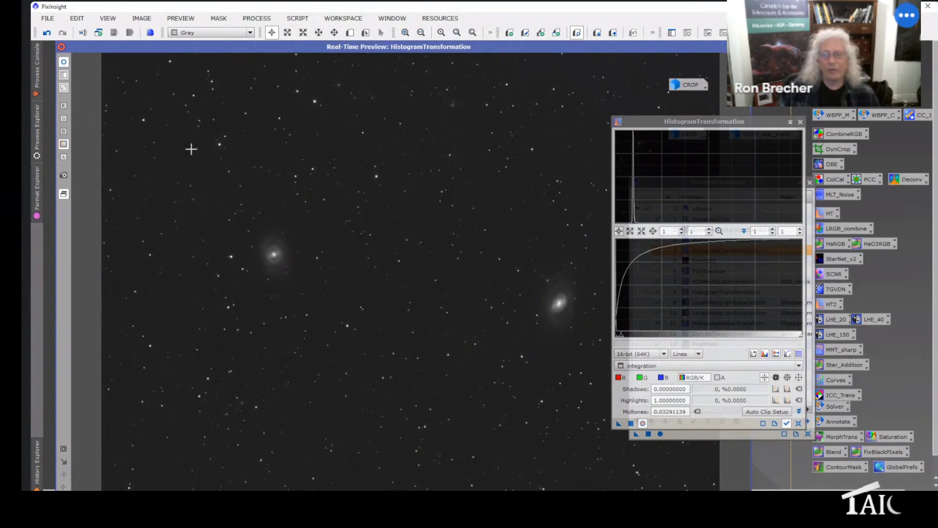
{"action": "left_click", "coordinate": [642, 423]}
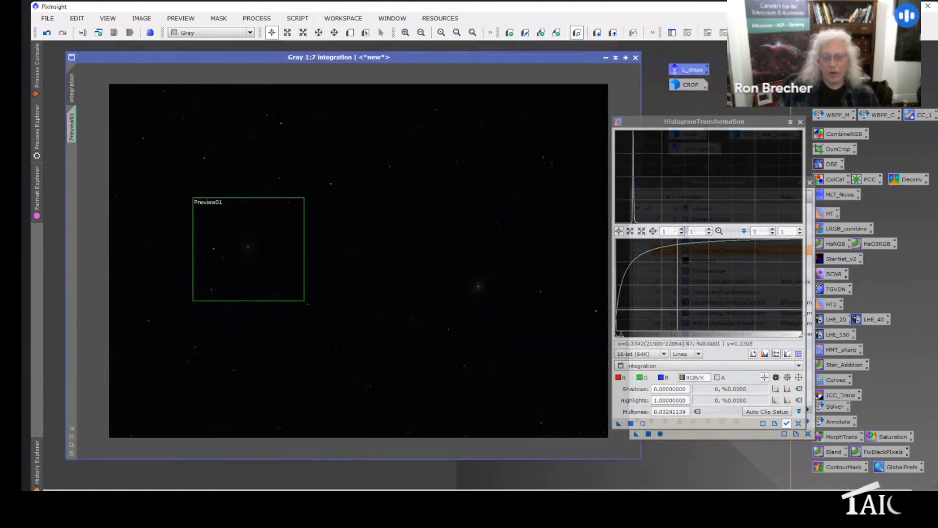
Step: Apply the HistogramTransformation stretch to the integration image and close the process
{"action": "left_click_drag", "start_coordinate": [617, 423], "coordinate": [403, 251]}
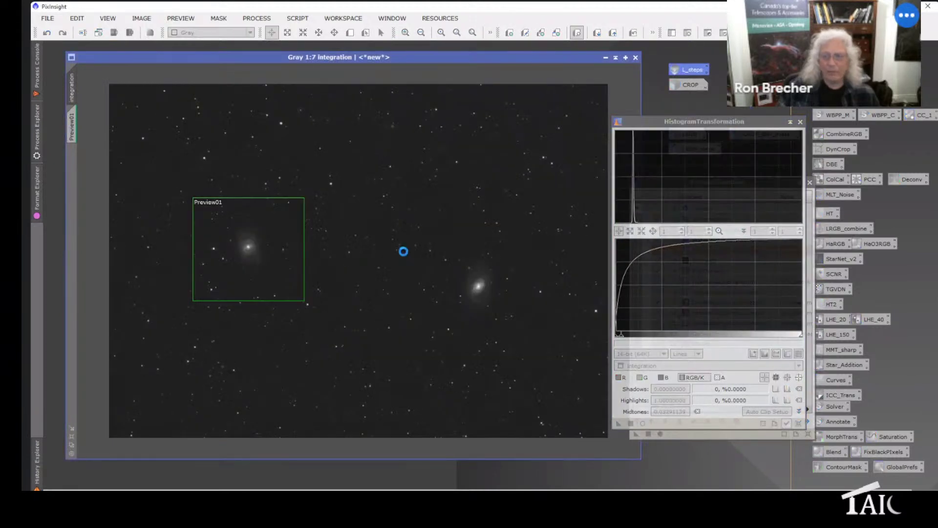
{"action": "left_click", "coordinate": [800, 122]}
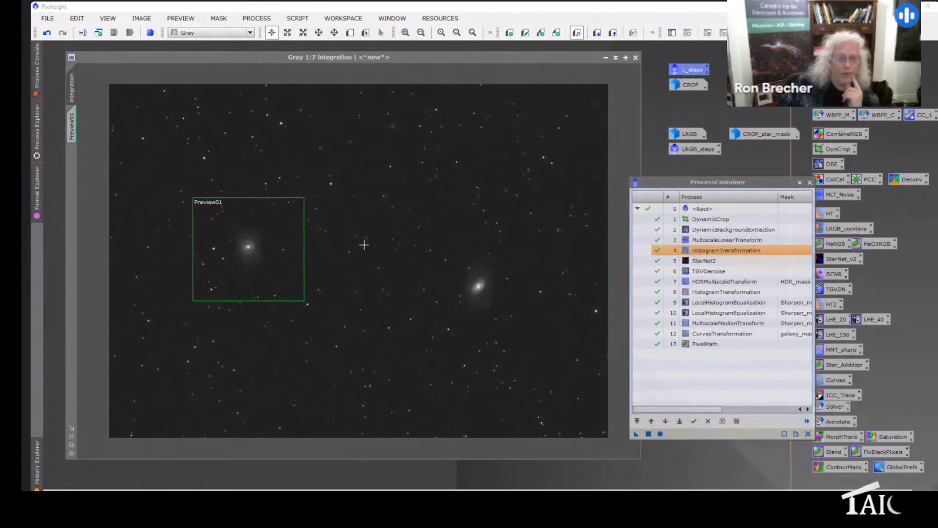
Step: Clone the stretched integration image, invert the clone, and apply it as a mask to the original image
{"action": "left_click", "coordinate": [703, 273]}
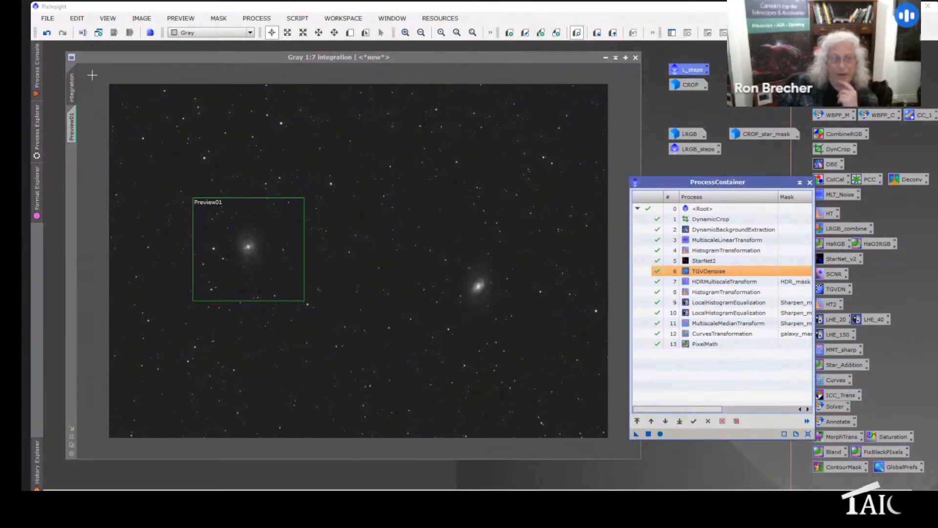
{"action": "left_click_drag", "start_coordinate": [79, 87], "coordinate": [172, 116]}
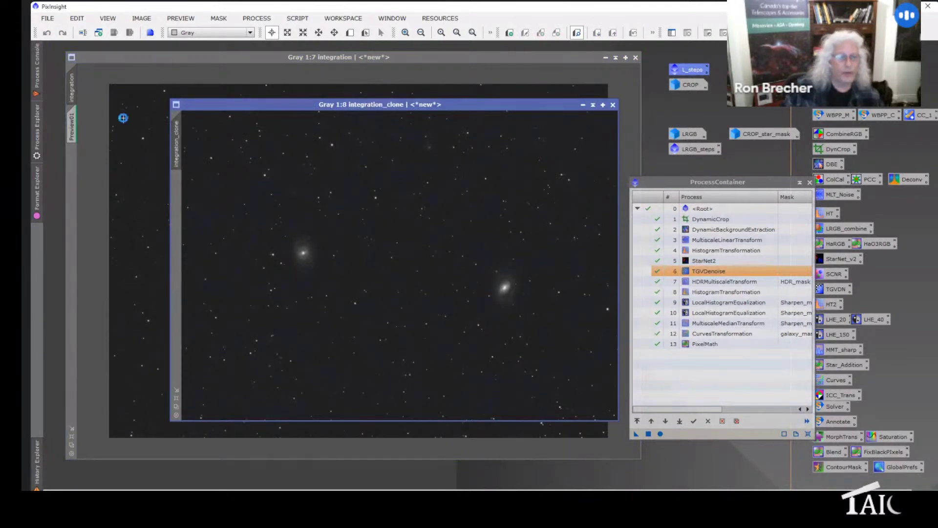
{"action": "key", "text": "ctrl+i"}
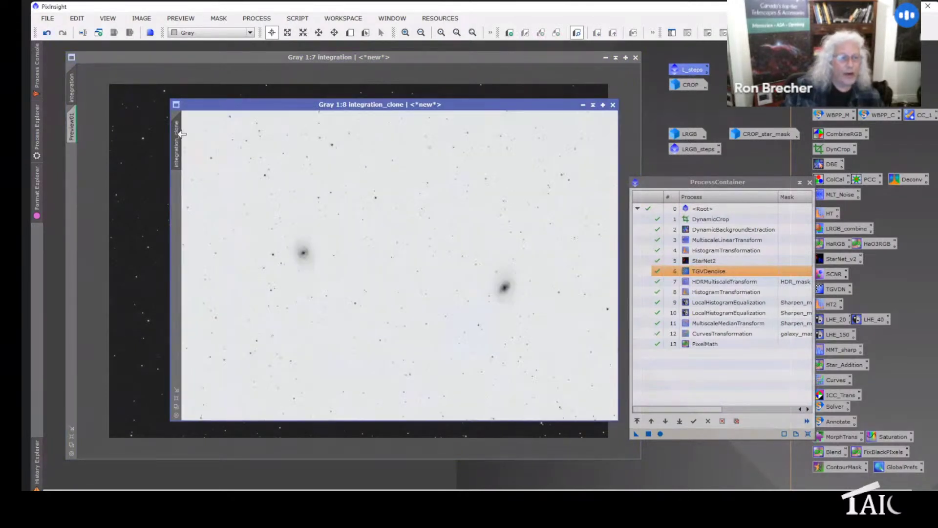
{"action": "left_click_drag", "start_coordinate": [183, 134], "coordinate": [76, 188]}
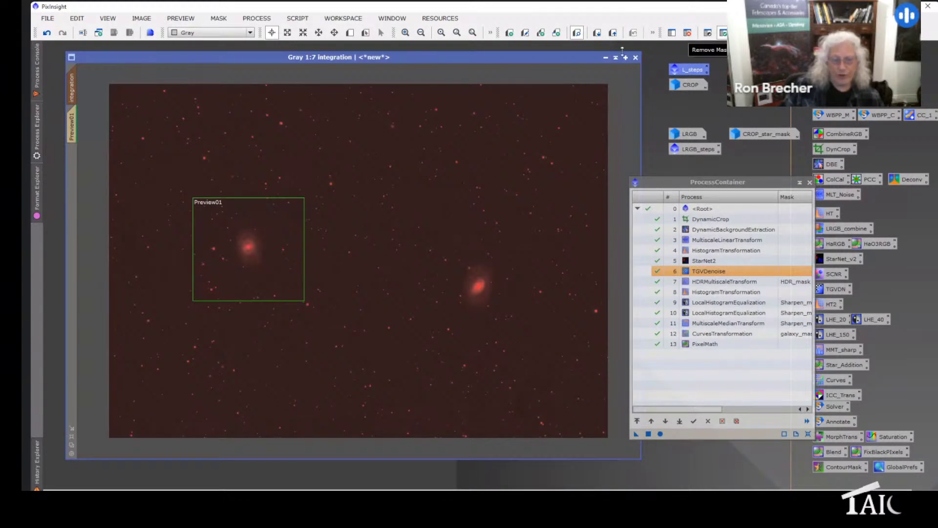
Step: Remove the mask from the integration image and delete its preview
{"action": "left_click", "coordinate": [687, 33]}
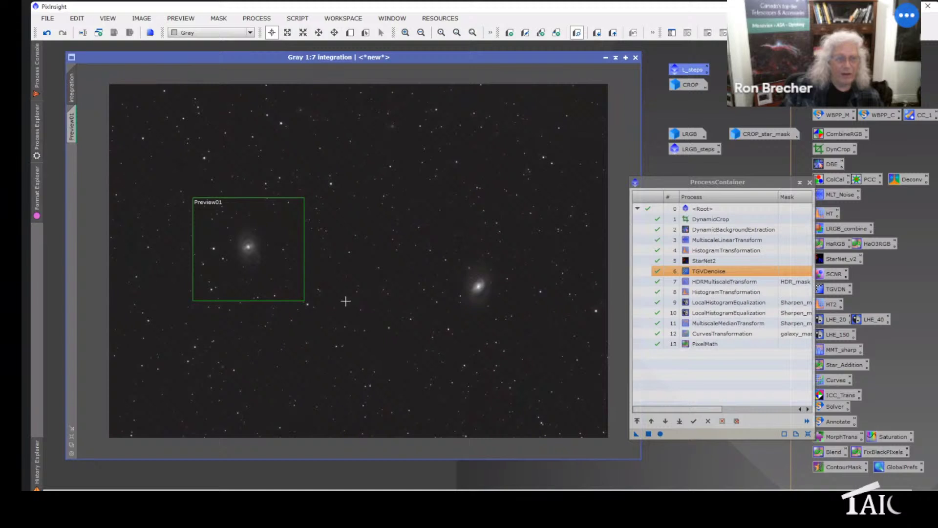
{"action": "left_click", "coordinate": [701, 262]}
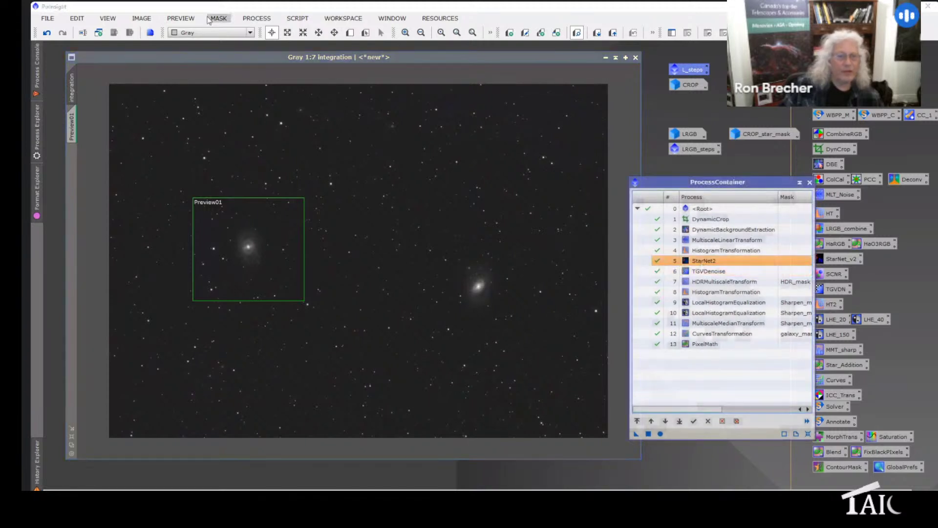
{"action": "left_click", "coordinate": [181, 18]}
{"action": "left_click", "coordinate": [199, 208]}
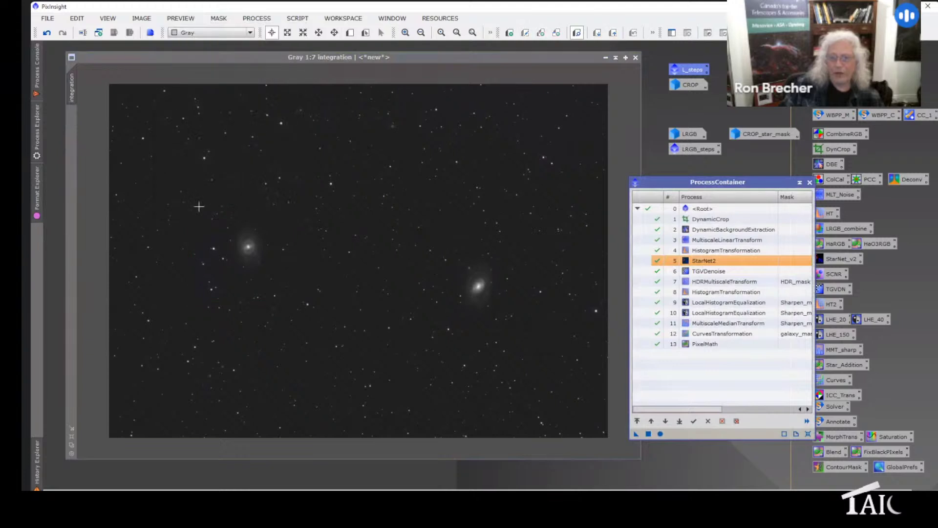
Step: Open the container's StarNet2 step and place its window over the integration image
{"action": "left_click", "coordinate": [706, 251]}
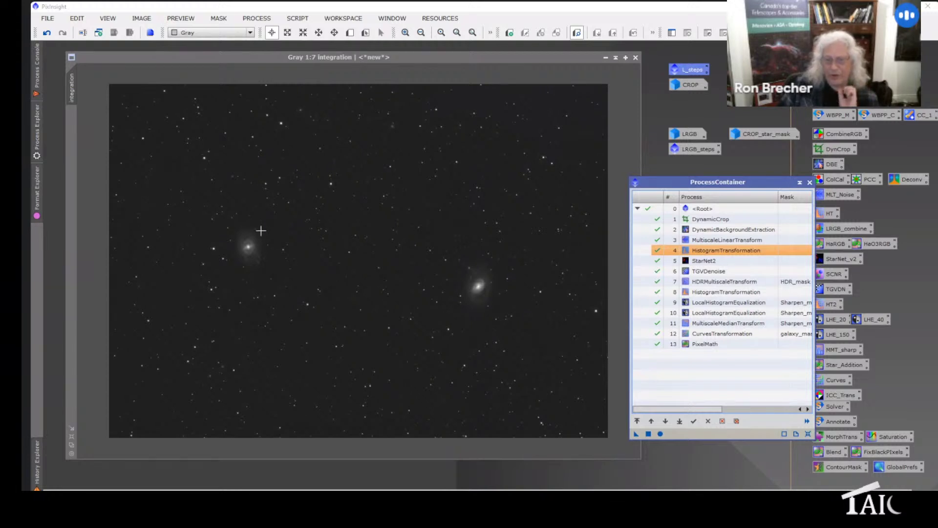
{"action": "left_click", "coordinate": [707, 264]}
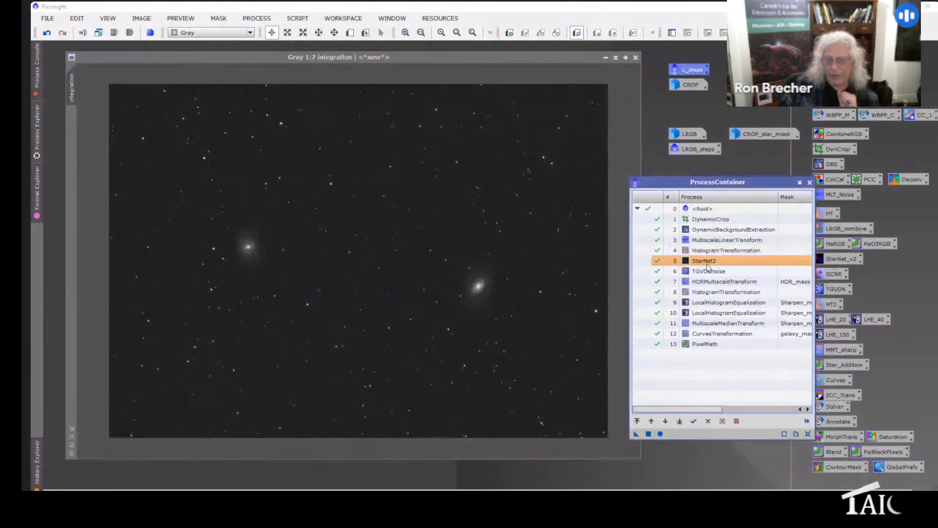
{"action": "double_click", "coordinate": [707, 267]}
{"action": "left_click_drag", "start_coordinate": [882, 281], "coordinate": [478, 158]}
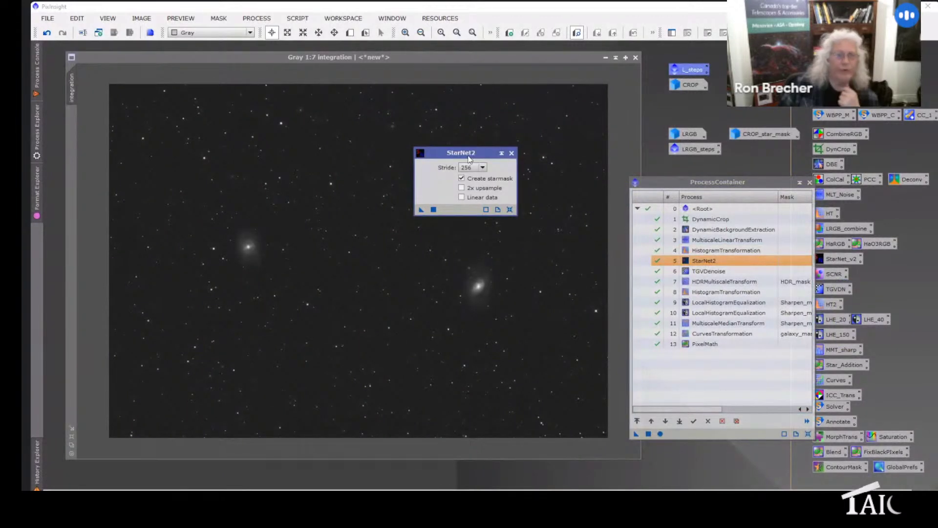
Step: Open the original StarNet process beside StarNet2 to compare their settings, and close it again
{"action": "left_click", "coordinate": [257, 18]}
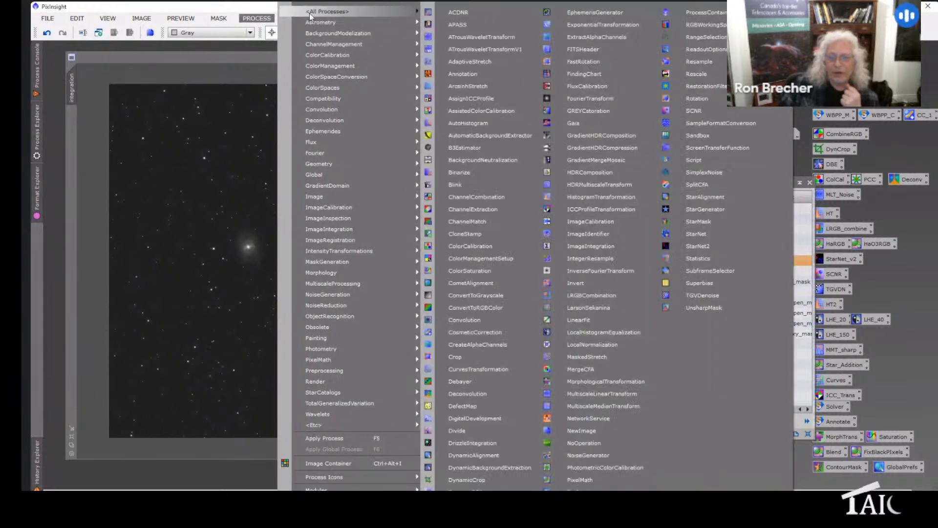
{"action": "left_click", "coordinate": [694, 233]}
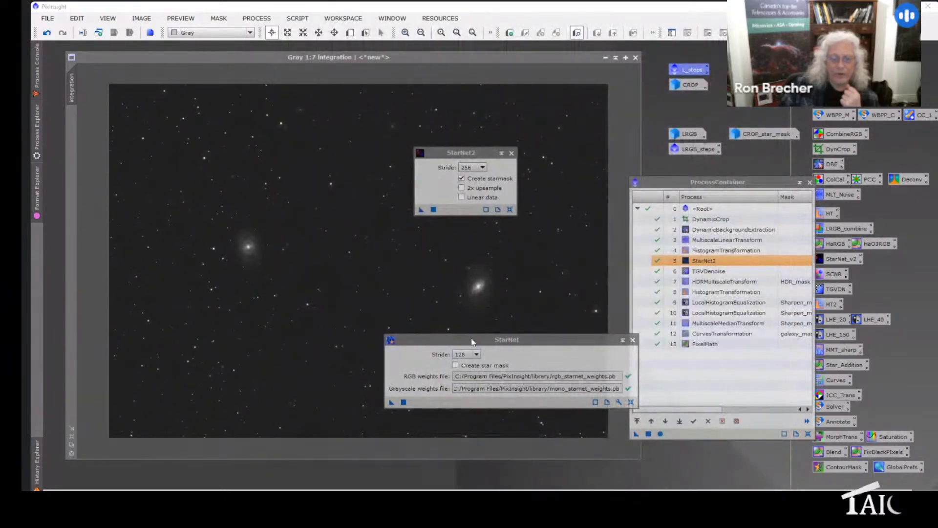
{"action": "left_click_drag", "start_coordinate": [470, 337], "coordinate": [231, 145]}
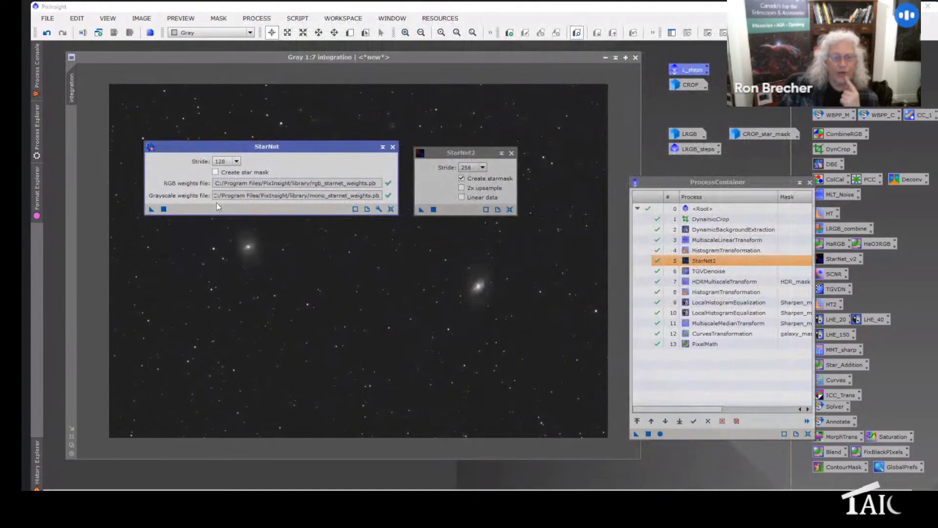
{"action": "left_click", "coordinate": [392, 147]}
Step: Apply StarNet2 to the integration image with stride 256 and star mask creation enabled, and close the process
{"action": "left_click_drag", "start_coordinate": [469, 154], "coordinate": [467, 155]}
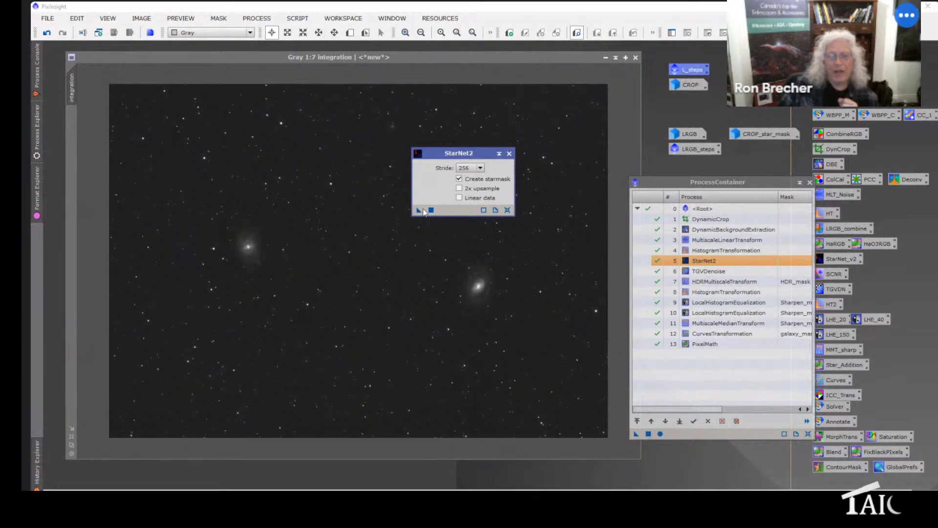
{"action": "left_click_drag", "start_coordinate": [423, 211], "coordinate": [367, 227]}
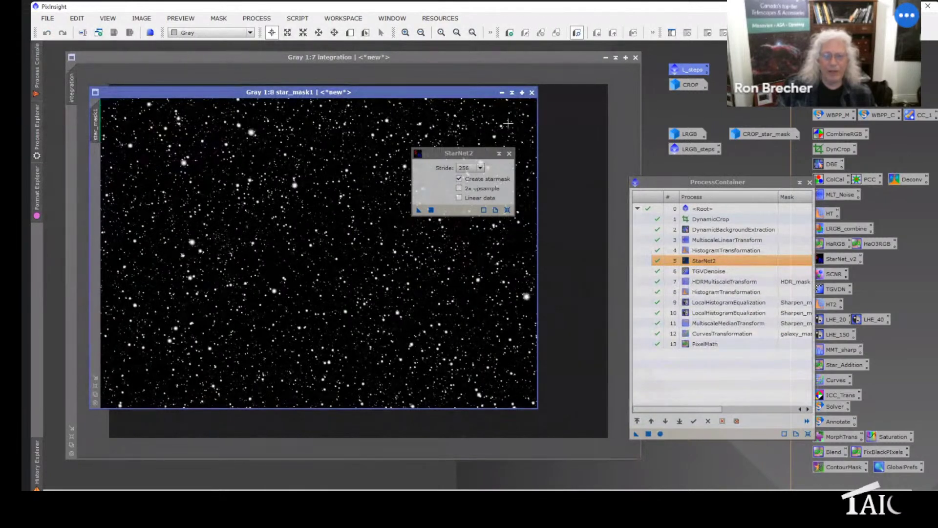
{"action": "left_click", "coordinate": [509, 153]}
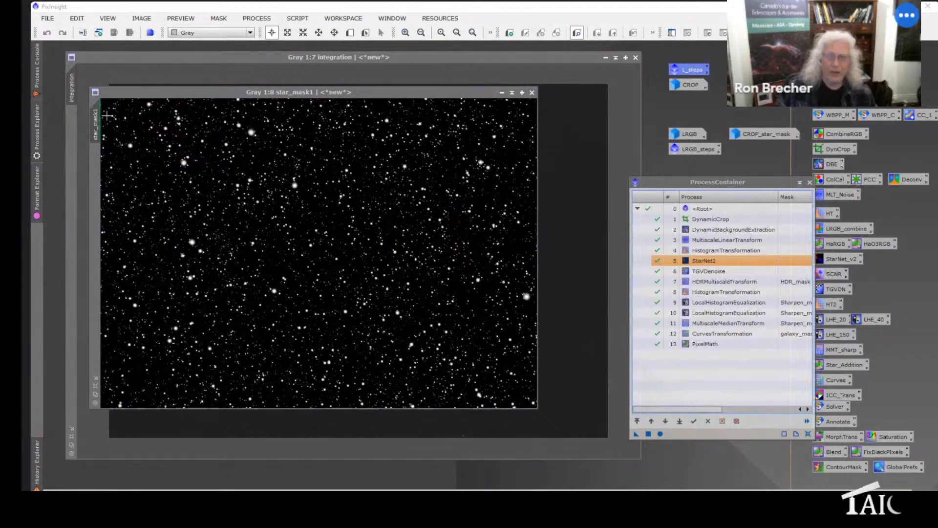
Step: Reset the screen stretch of star_mask1, close that image, and iconize the star_mask image
{"action": "left_click", "coordinate": [782, 33]}
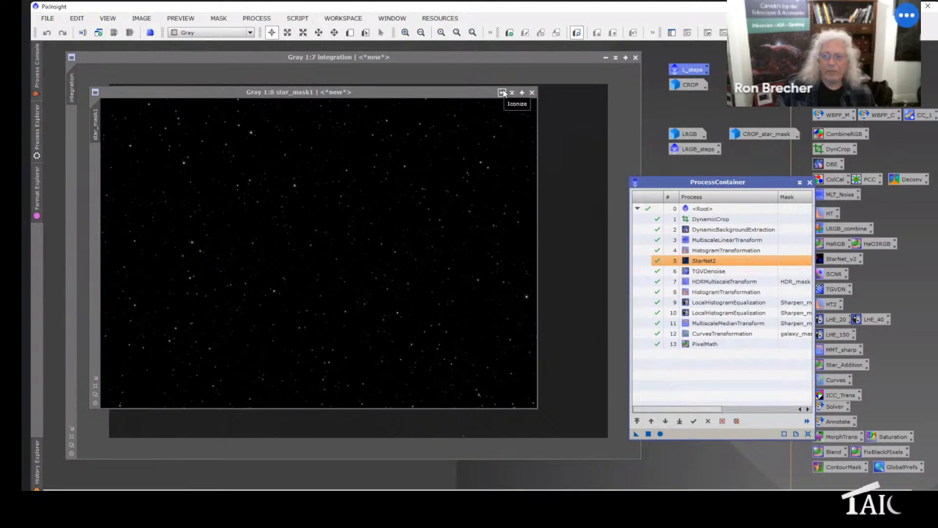
{"action": "left_click", "coordinate": [532, 92]}
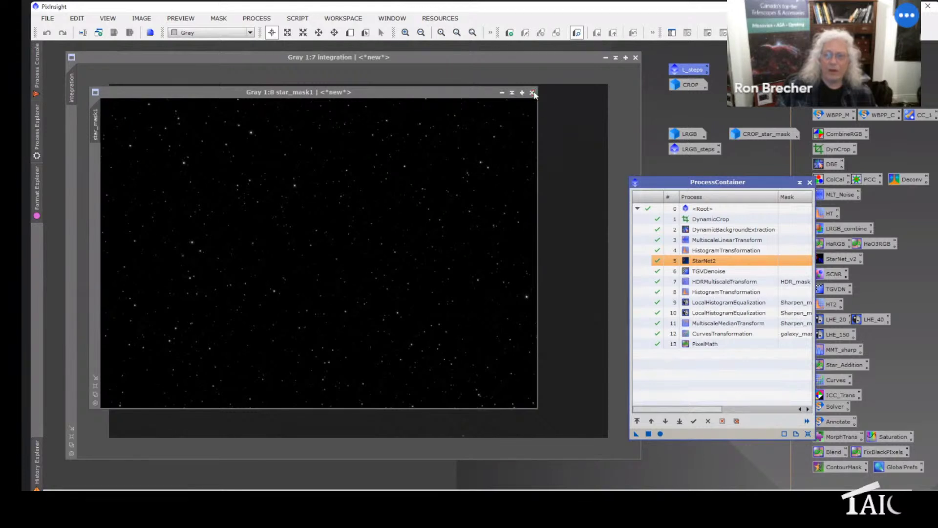
{"action": "left_click", "coordinate": [532, 92]}
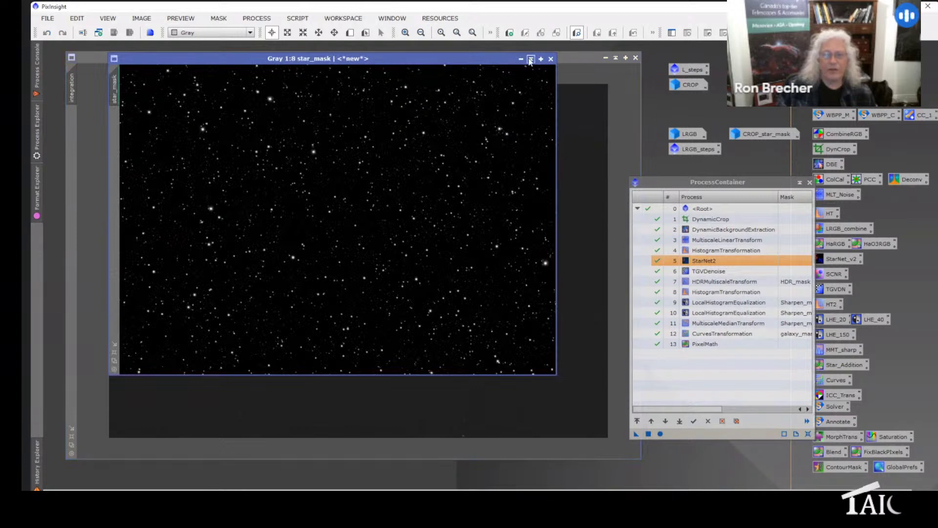
{"action": "left_click", "coordinate": [521, 59]}
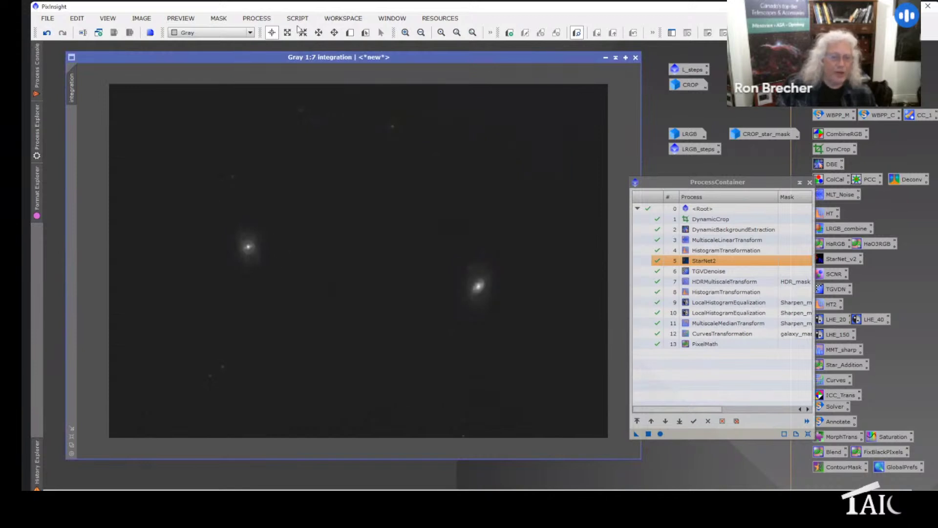
Step: Examine both galaxies in the starless integration image at high magnification for preserved detail and residual noise
{"action": "scroll", "coordinate": [243, 246], "scroll_direction": "up", "scroll_amount": 2}
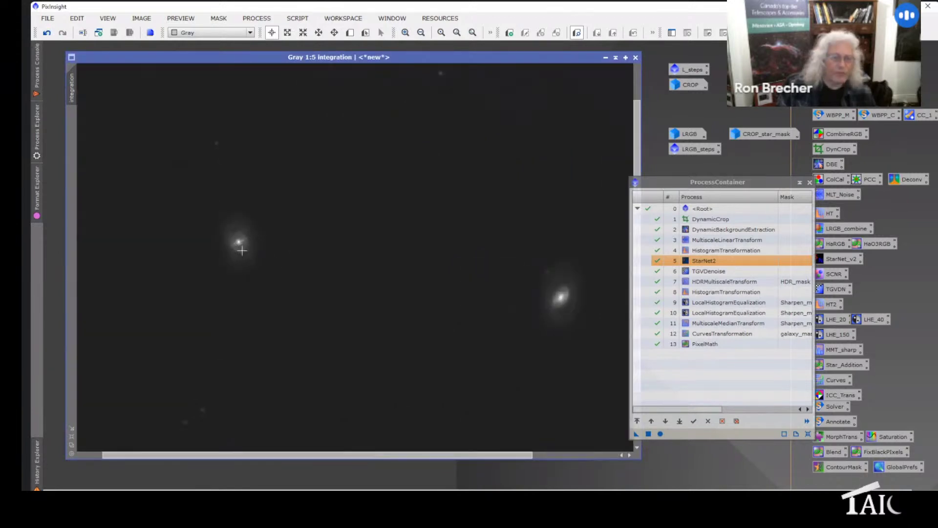
{"action": "scroll", "coordinate": [203, 224], "scroll_direction": "up", "scroll_amount": 2}
{"action": "scroll", "coordinate": [215, 257], "scroll_direction": "up", "scroll_amount": 2}
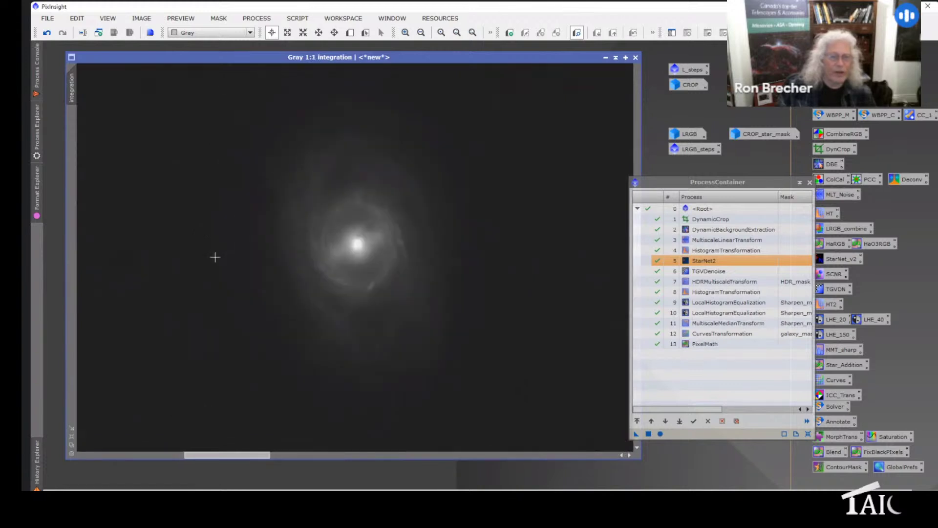
{"action": "scroll", "coordinate": [283, 287], "scroll_direction": "up", "scroll_amount": 1}
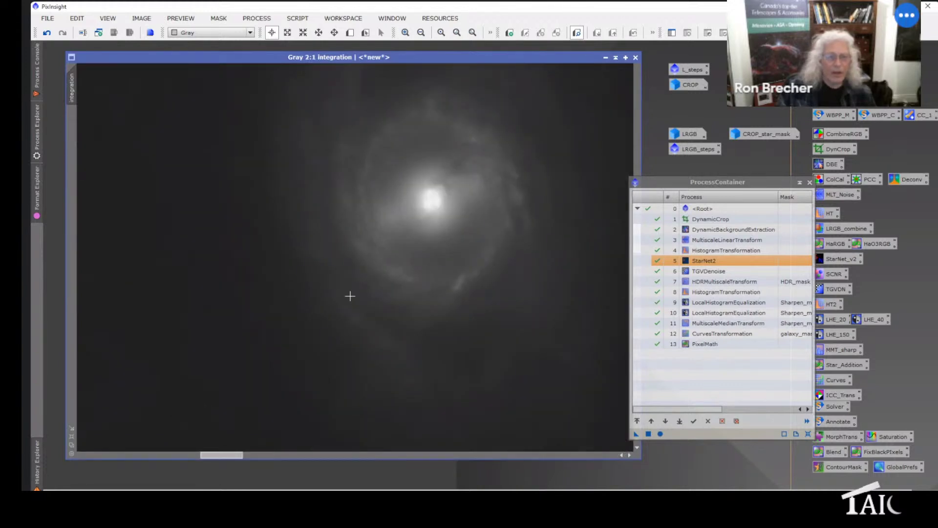
{"action": "scroll", "coordinate": [350, 296], "scroll_direction": "up", "scroll_amount": 1}
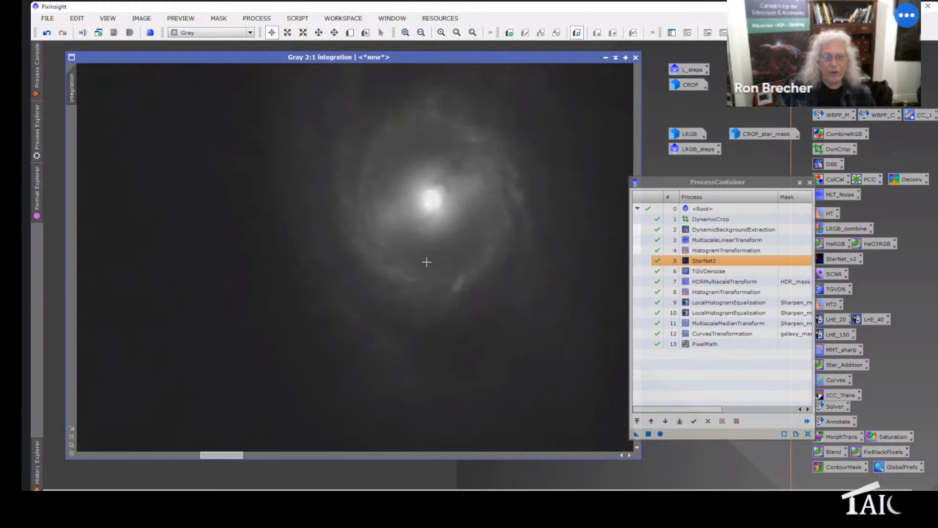
{"action": "scroll", "coordinate": [437, 247], "scroll_direction": "up", "scroll_amount": 1}
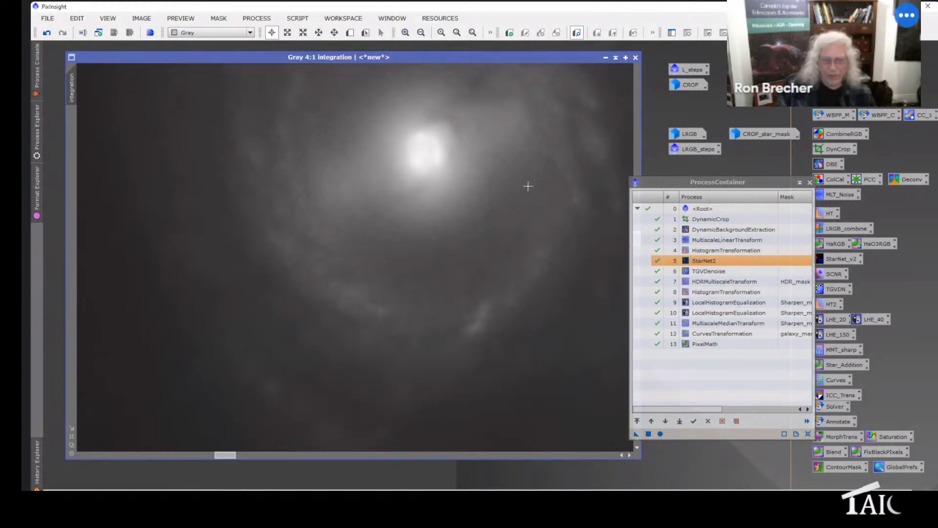
{"action": "scroll", "coordinate": [429, 266], "scroll_direction": "up", "scroll_amount": 1}
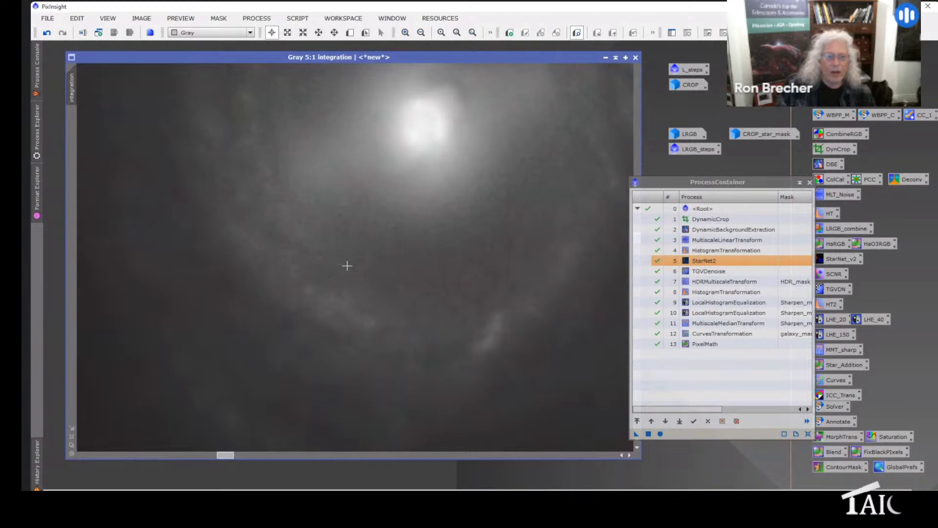
{"action": "scroll", "coordinate": [332, 273], "scroll_direction": "down", "scroll_amount": 8}
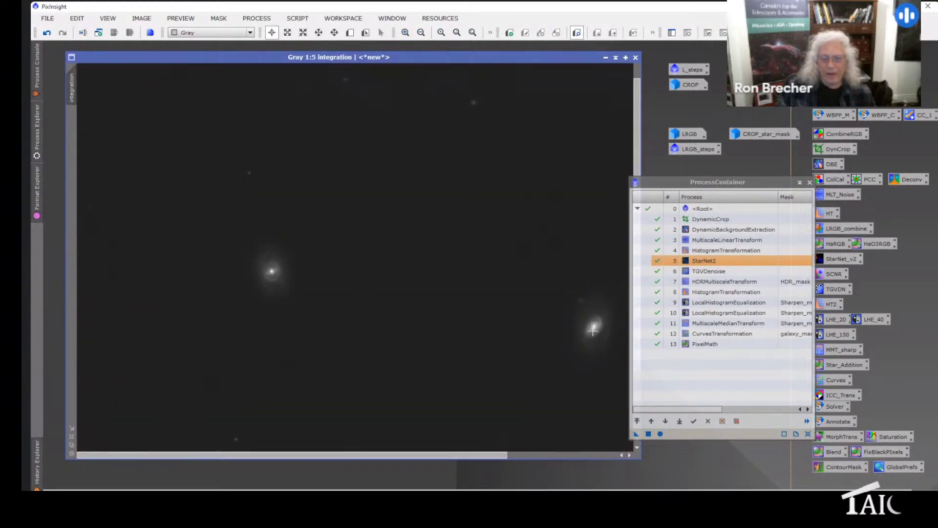
{"action": "scroll", "coordinate": [597, 336], "scroll_direction": "up", "scroll_amount": 5}
{"action": "scroll", "coordinate": [603, 332], "scroll_direction": "up", "scroll_amount": 1}
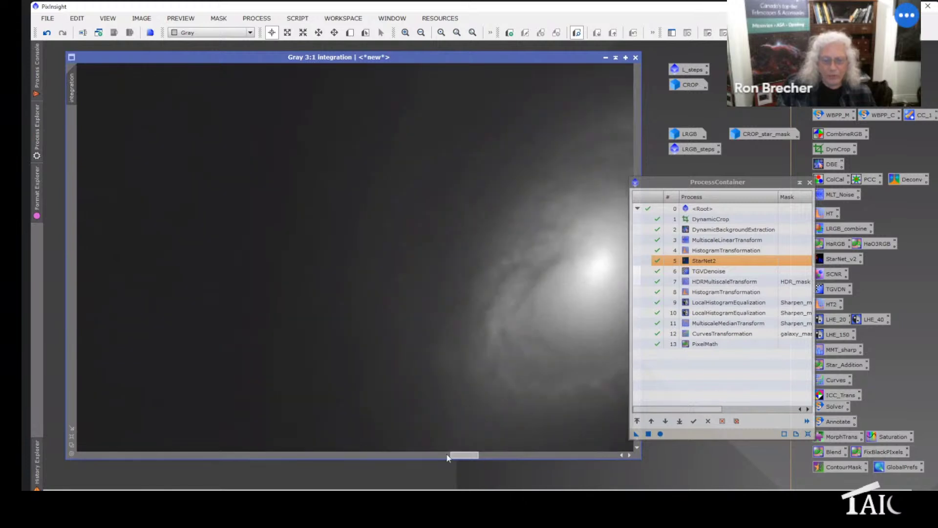
{"action": "mouse_move", "coordinate": [469, 454]}
{"action": "left_mouse_down"}
{"action": "mouse_move", "coordinate": [513, 462]}
{"action": "mouse_move", "coordinate": [487, 473]}
{"action": "mouse_move", "coordinate": [478, 458]}
{"action": "left_mouse_up"}
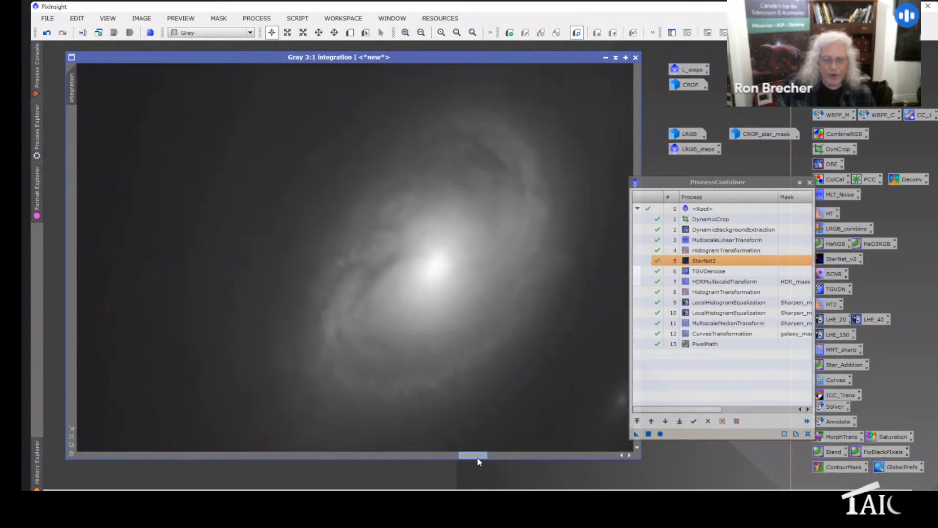
{"action": "scroll", "coordinate": [411, 388], "scroll_direction": "up", "scroll_amount": 1}
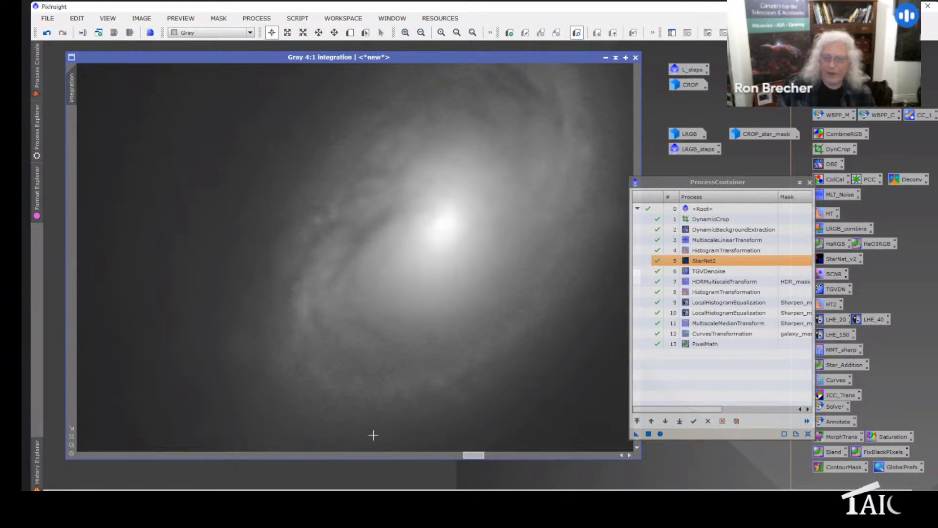
Step: Apply the container's TGVDenoise step with its saved settings to the starless integration image
{"action": "left_click", "coordinate": [740, 240]}
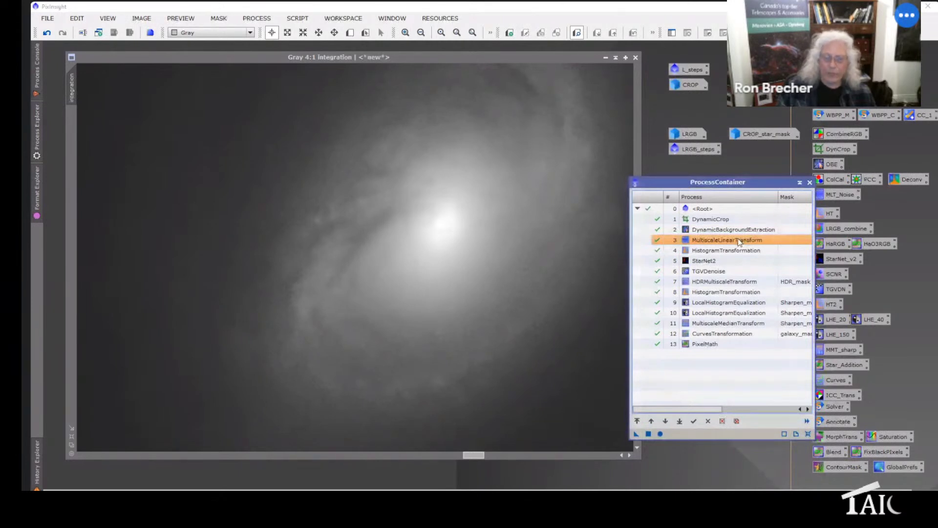
{"action": "double_click", "coordinate": [706, 271]}
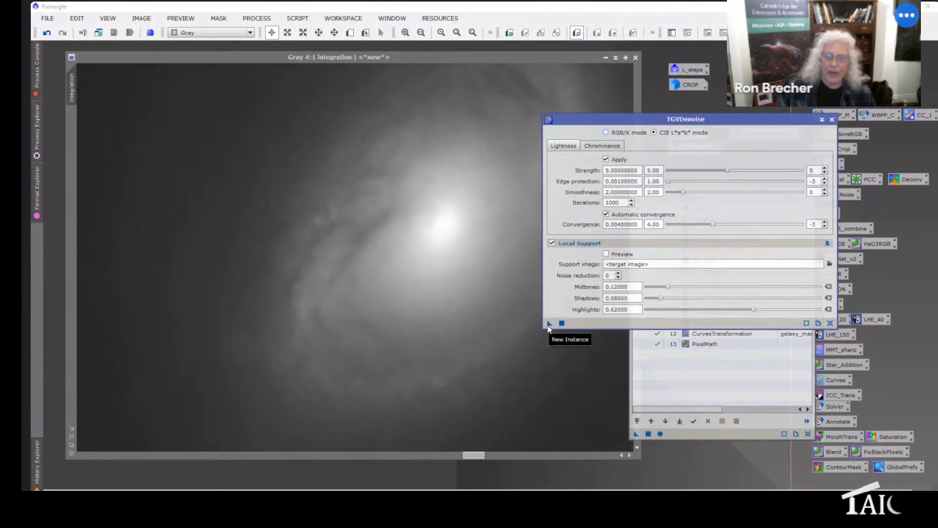
{"action": "left_click_drag", "start_coordinate": [548, 325], "coordinate": [388, 324]}
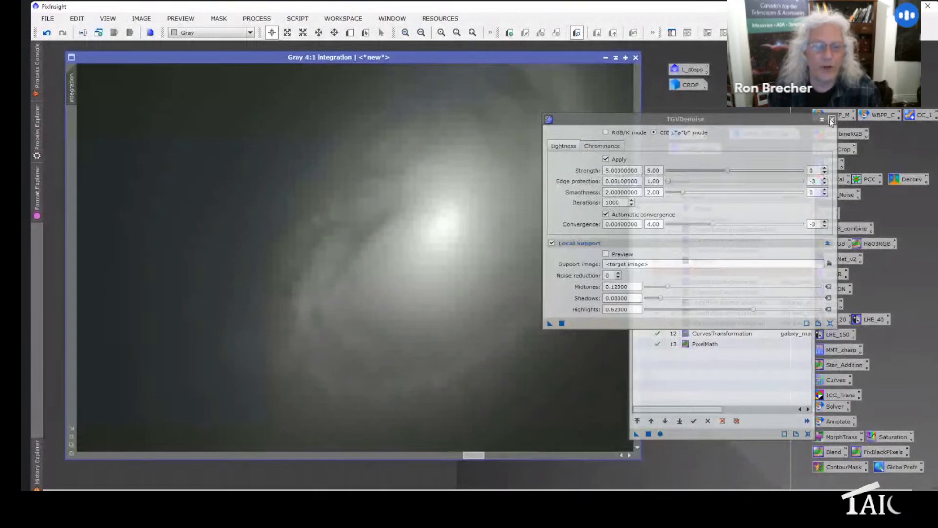
Step: Compare the galaxy before and after TGVDenoise by undoing and redoing it, keeping the denoised version
{"action": "left_click", "coordinate": [46, 41]}
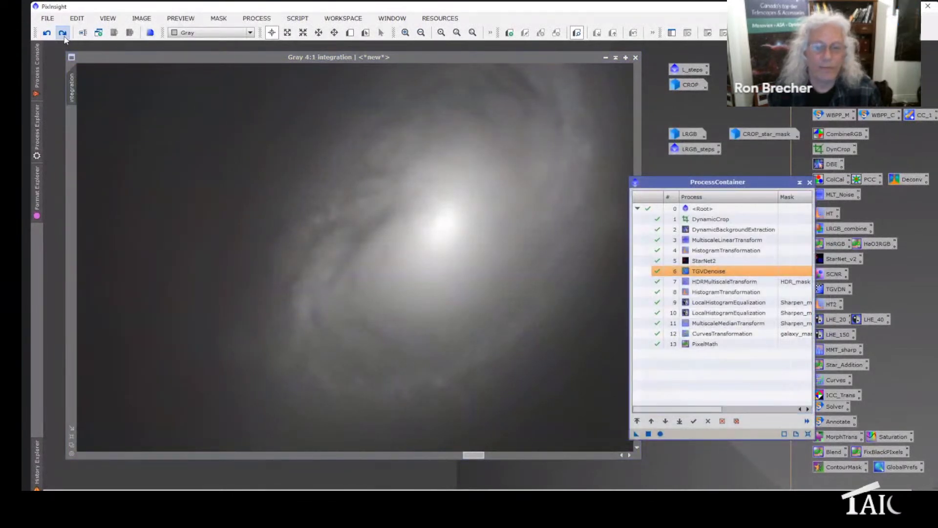
{"action": "left_click", "coordinate": [48, 35]}
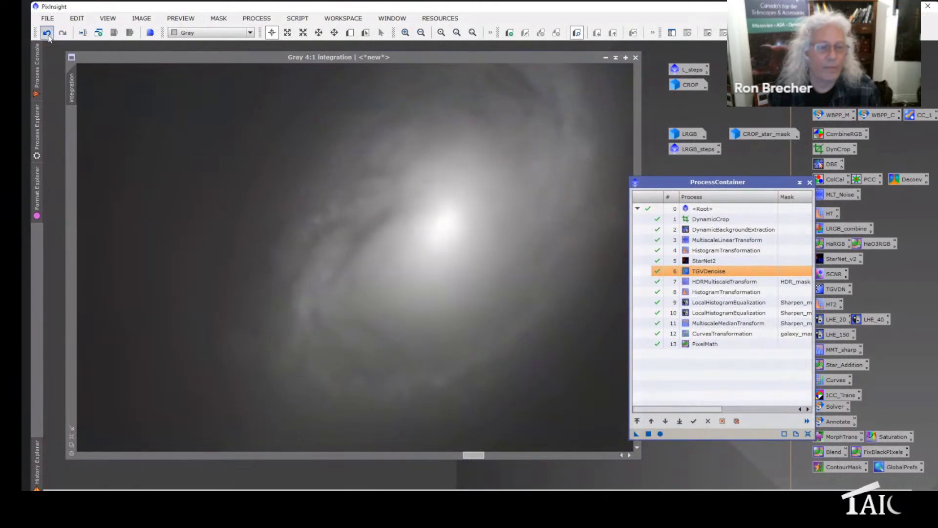
{"action": "left_click", "coordinate": [63, 33]}
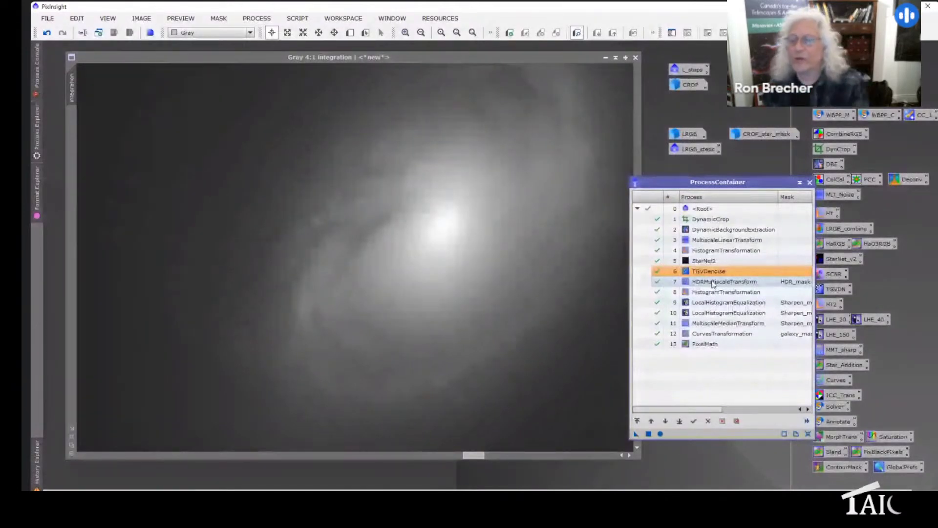
{"action": "left_click", "coordinate": [884, 134]}
{"action": "left_click", "coordinate": [911, 180]}
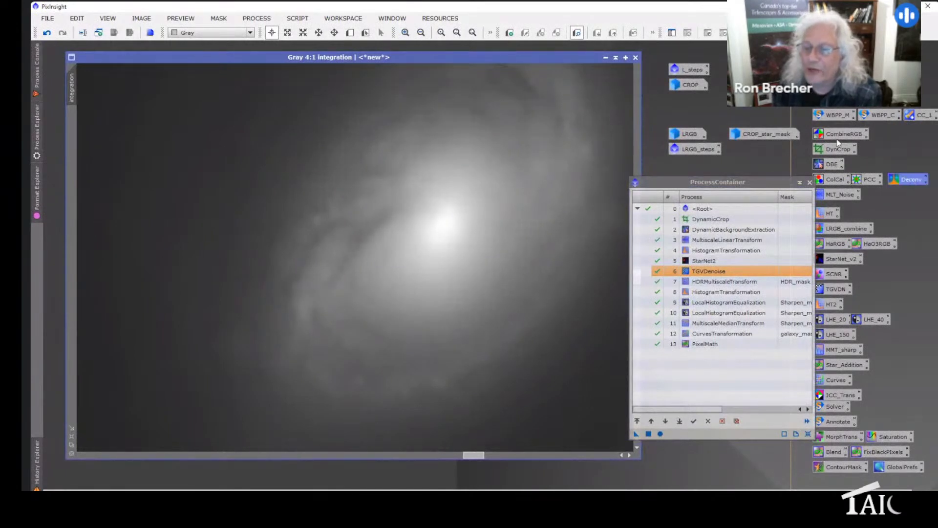
{"action": "left_click", "coordinate": [809, 121]}
{"action": "left_click_drag", "start_coordinate": [809, 122], "coordinate": [925, 344]}
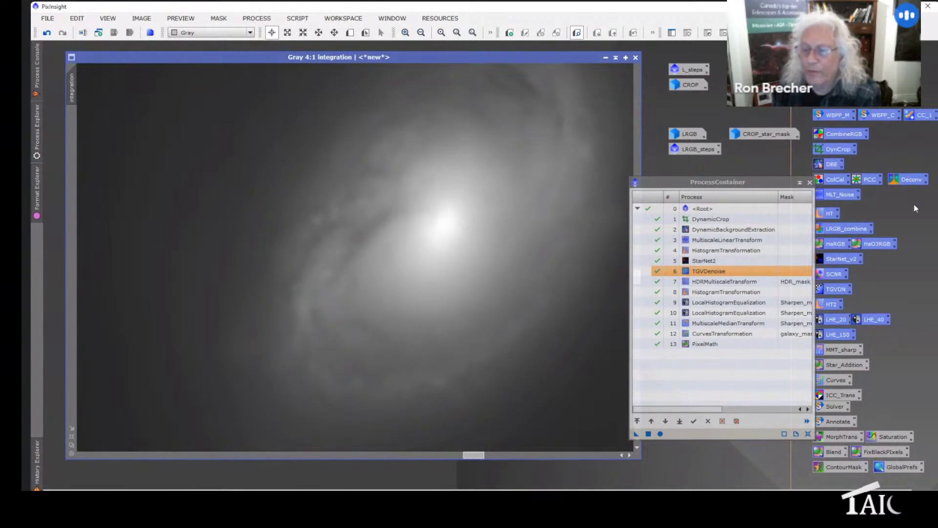
{"action": "left_click", "coordinate": [839, 182]}
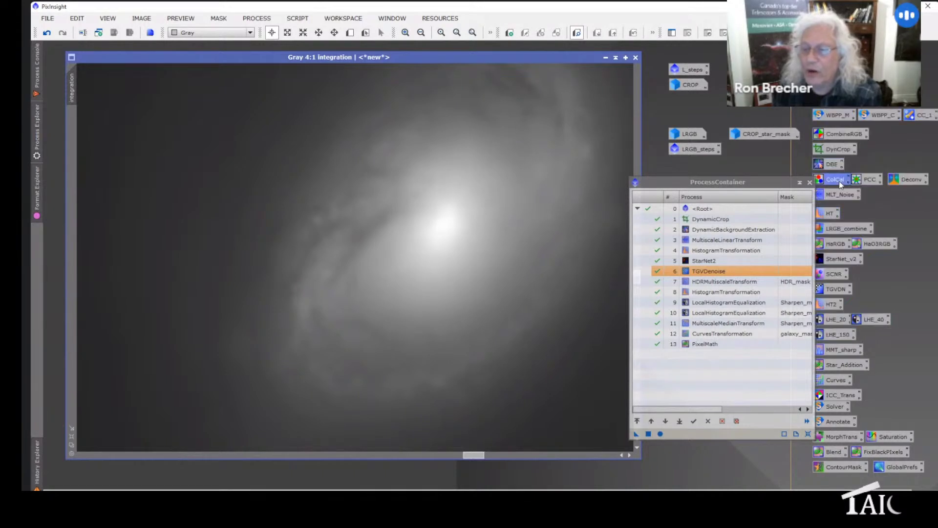
{"action": "left_click", "coordinate": [868, 184]}
{"action": "left_click", "coordinate": [911, 183]}
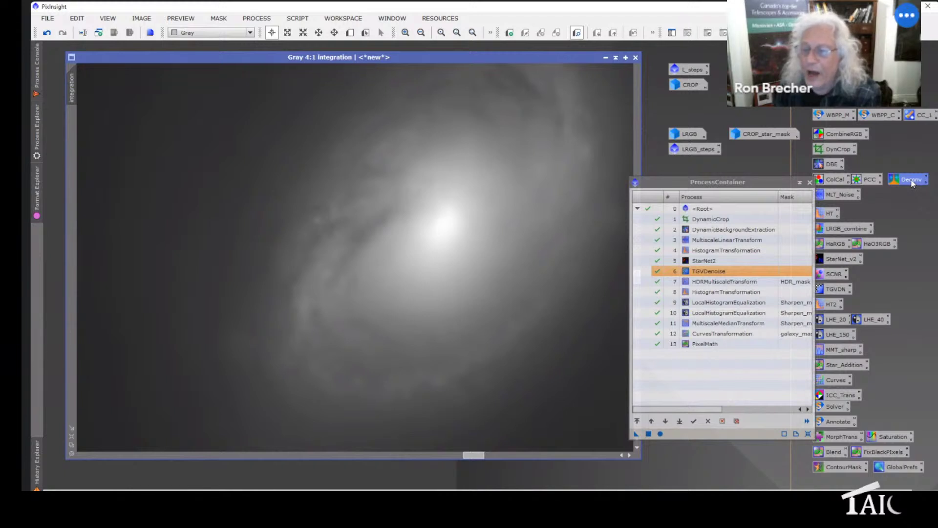
{"action": "left_click", "coordinate": [839, 261]}
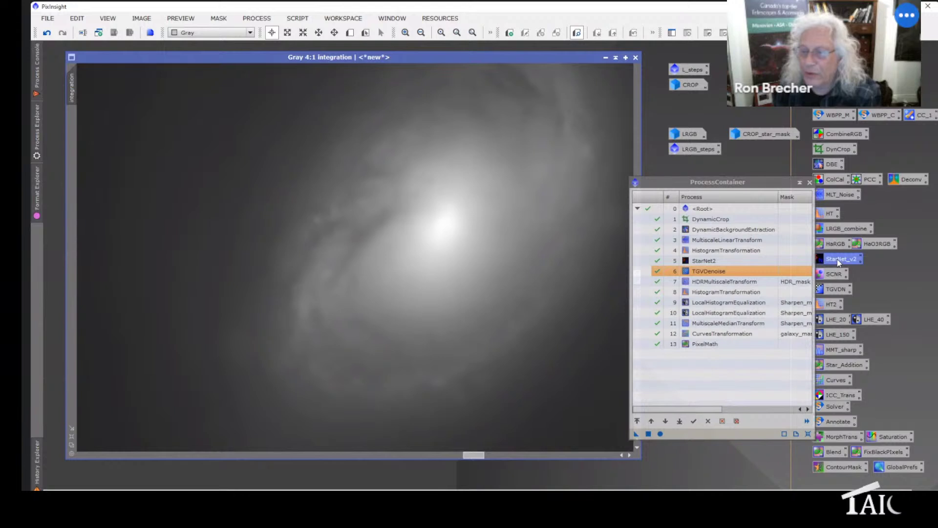
{"action": "left_click", "coordinate": [829, 214]}
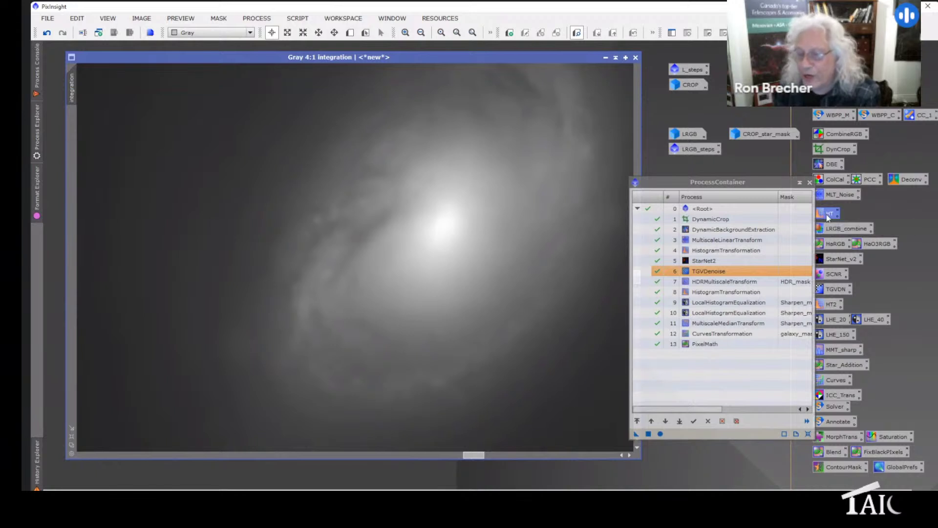
{"action": "left_click", "coordinate": [832, 233]}
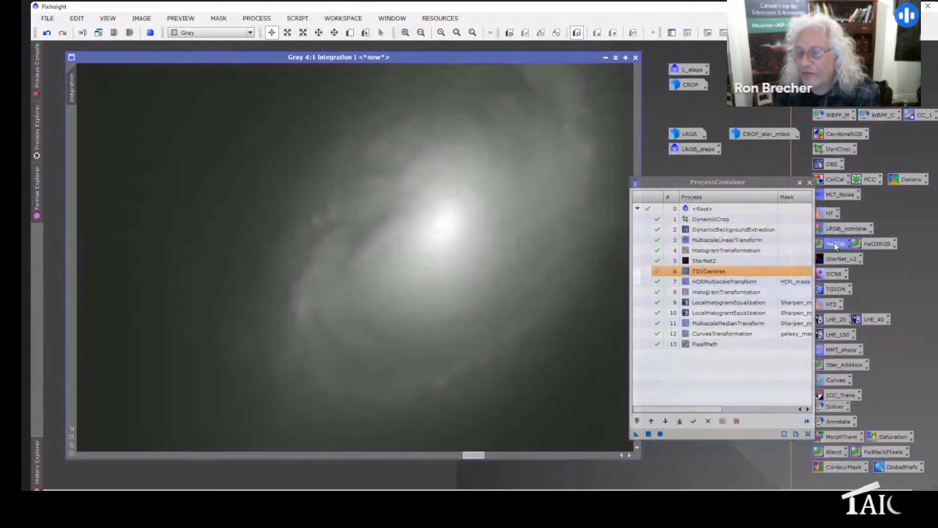
{"action": "left_click", "coordinate": [880, 245]}
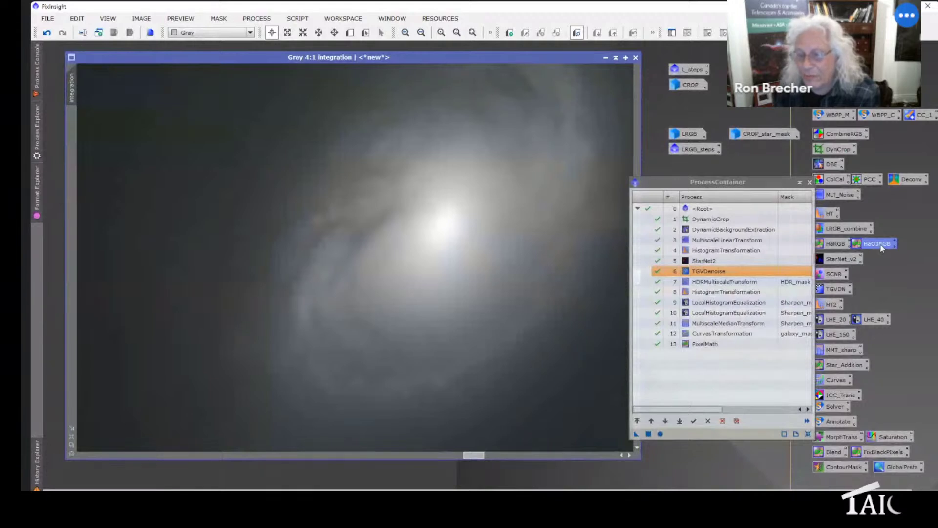
{"action": "left_click", "coordinate": [833, 262]}
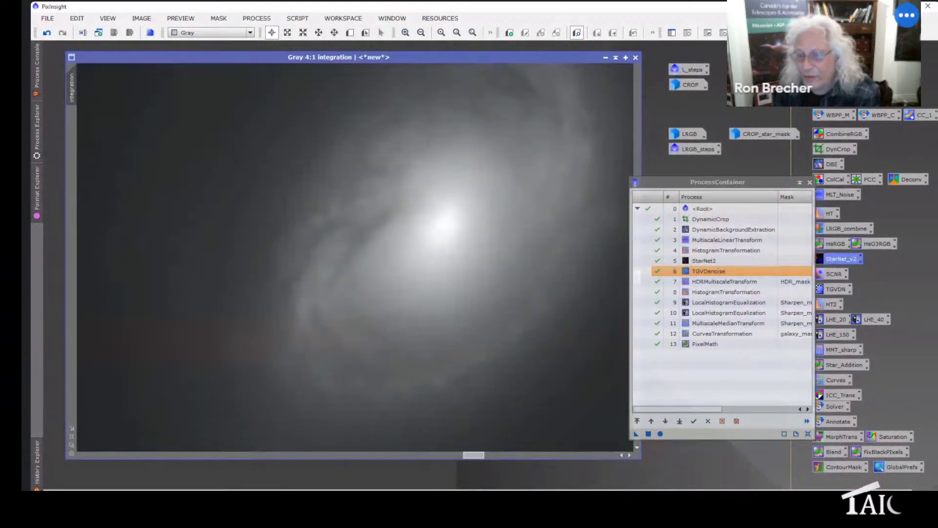
{"action": "left_click", "coordinate": [736, 187]}
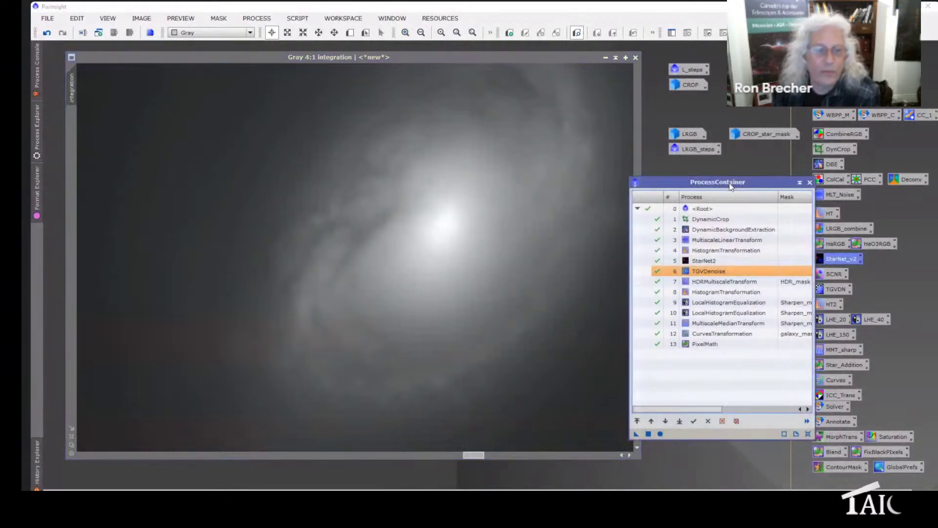
Step: Compare the galaxy with and without TGVDenoise at high magnification and at 1:1 by repeatedly undoing and redoing the noise reduction
{"action": "left_click", "coordinate": [62, 32]}
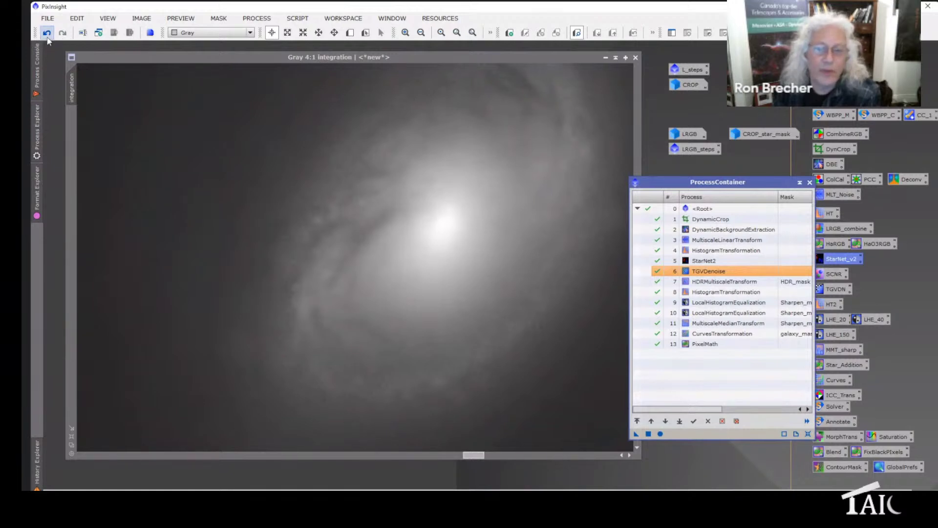
{"action": "left_click", "coordinate": [47, 34]}
{"action": "left_click", "coordinate": [62, 33]}
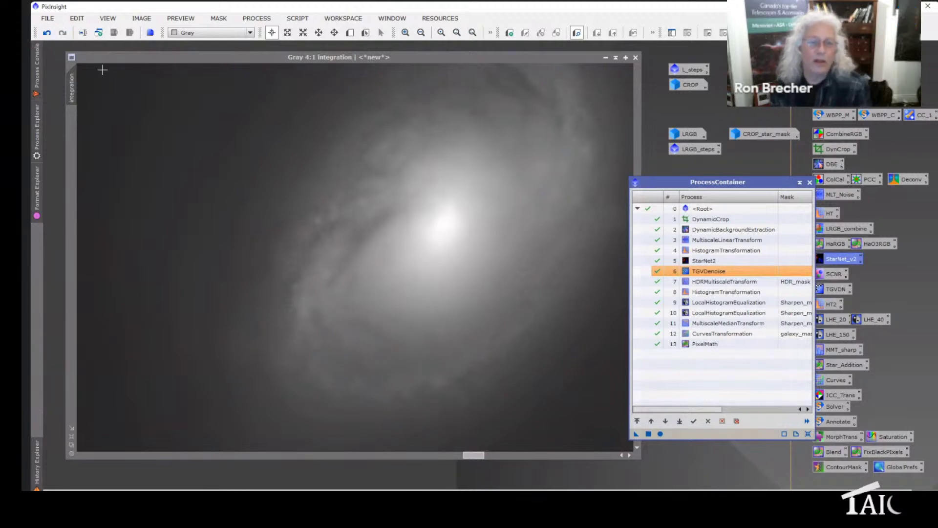
{"action": "scroll", "coordinate": [269, 236], "scroll_direction": "up", "scroll_amount": 2}
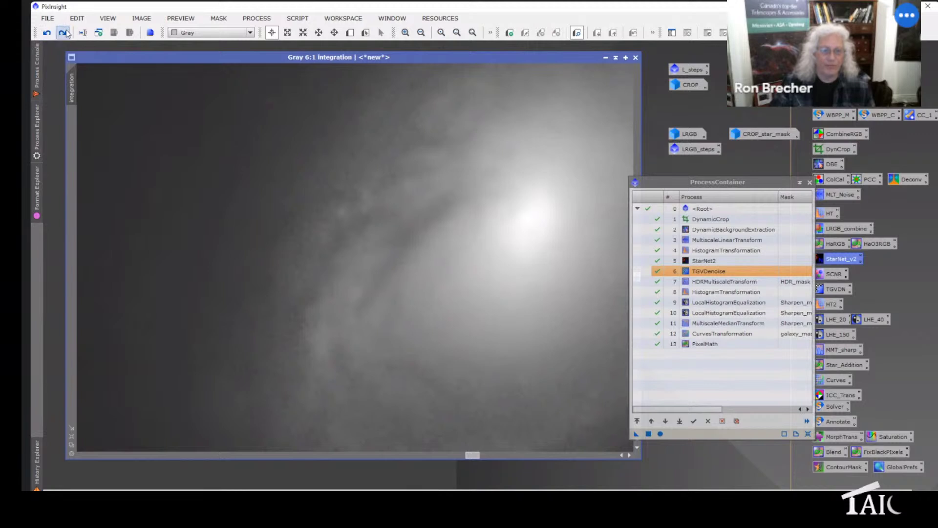
{"action": "left_click", "coordinate": [47, 34]}
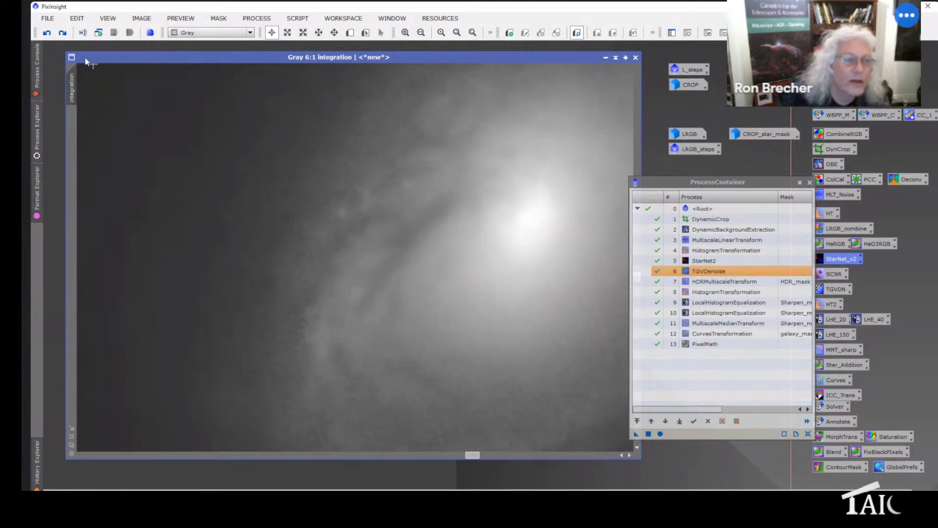
{"action": "left_click", "coordinate": [64, 33]}
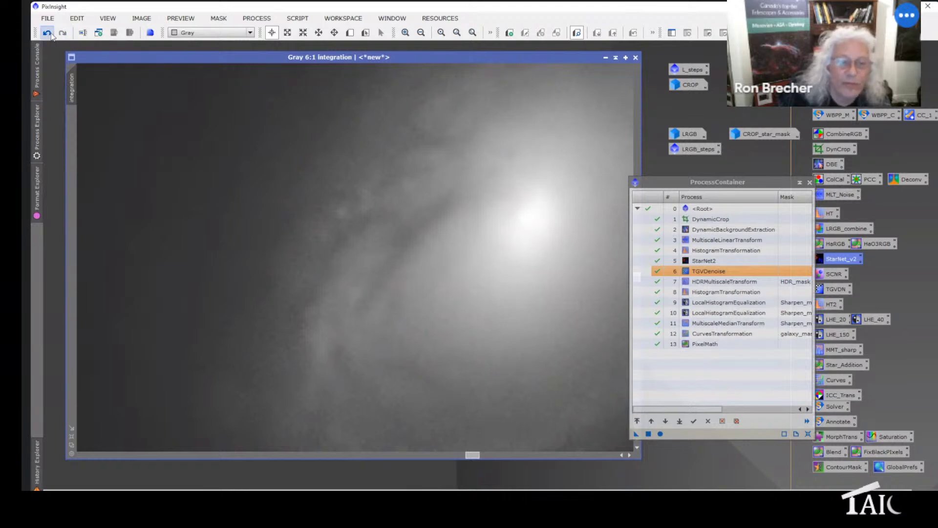
{"action": "left_click", "coordinate": [47, 33]}
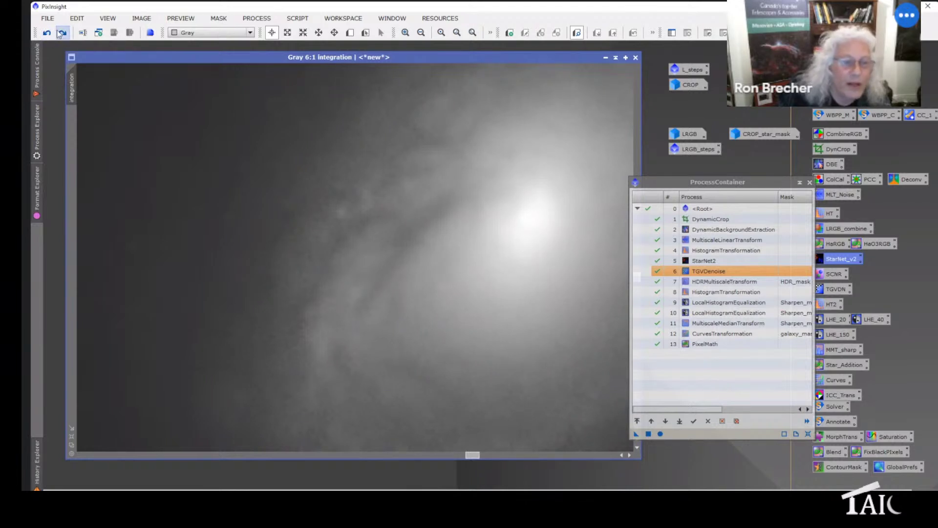
{"action": "left_click", "coordinate": [63, 33]}
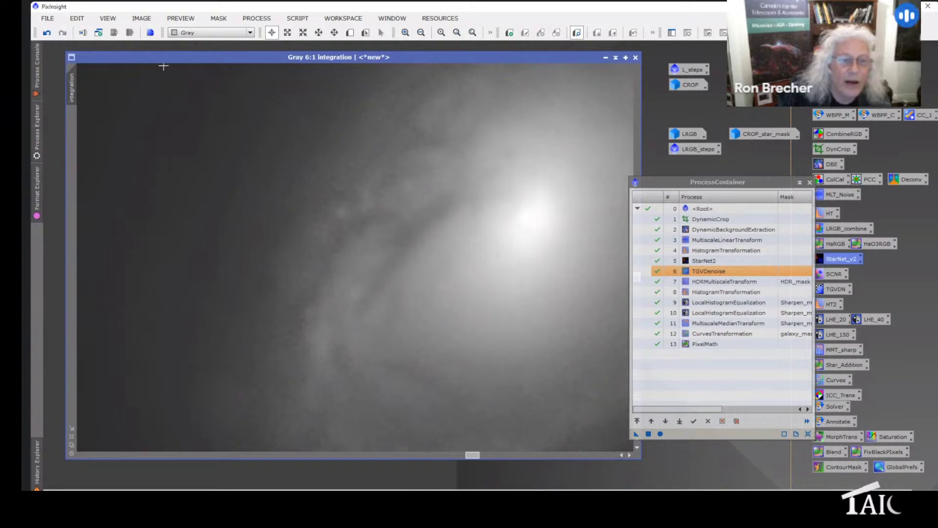
{"action": "left_click", "coordinate": [308, 58]}
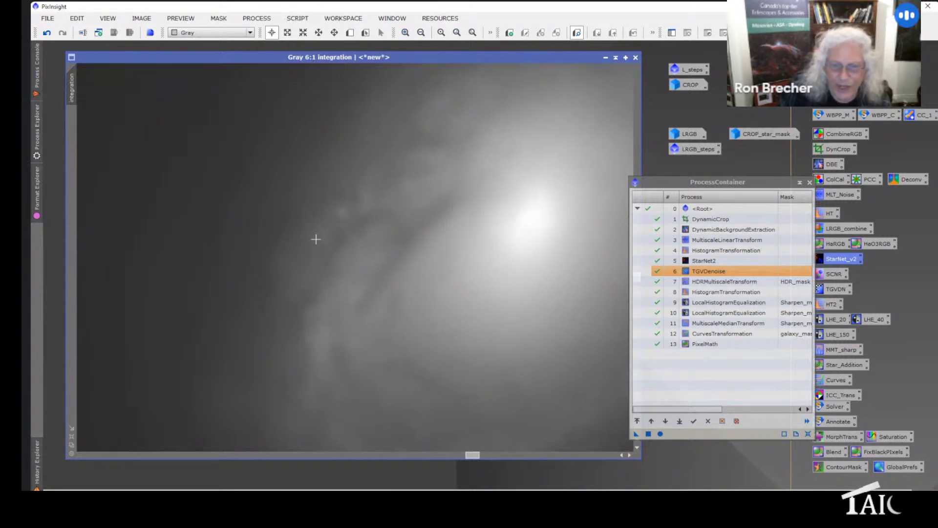
{"action": "scroll", "coordinate": [315, 239], "scroll_direction": "down", "scroll_amount": 4}
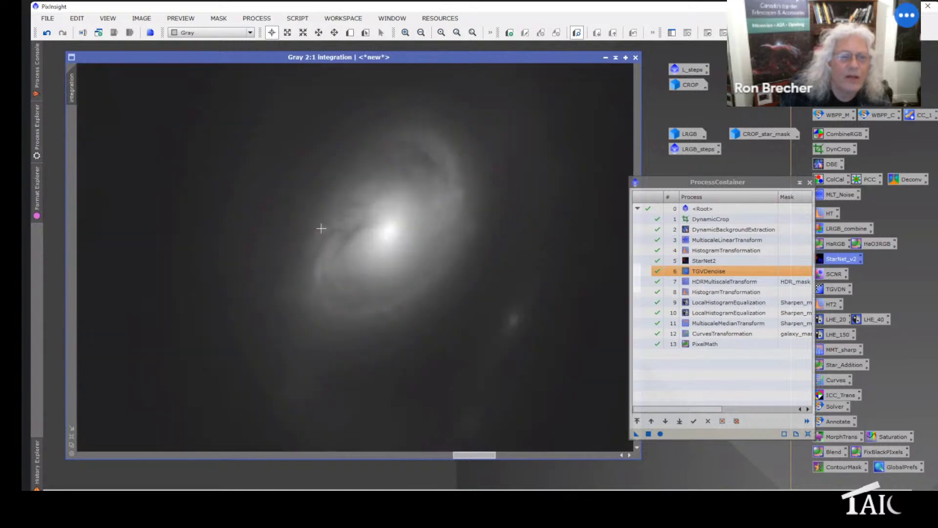
{"action": "scroll", "coordinate": [321, 228], "scroll_direction": "down", "scroll_amount": 1}
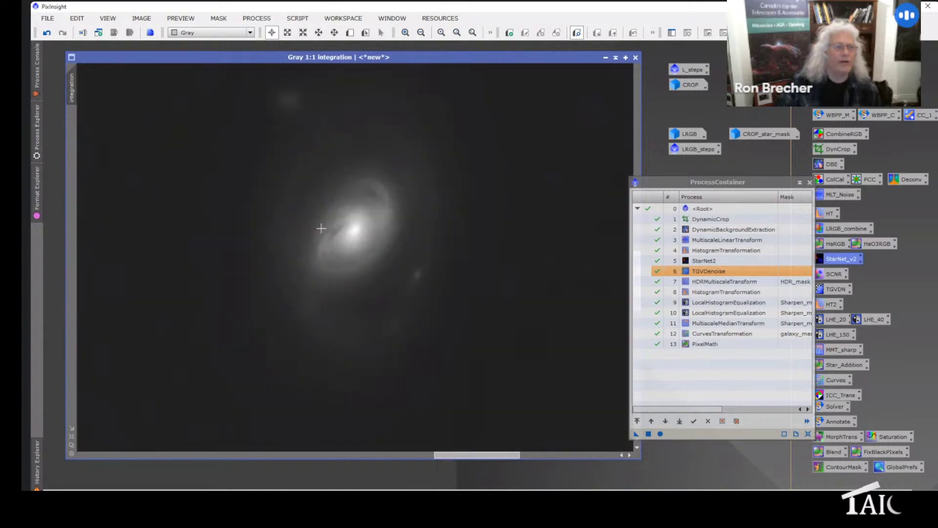
{"action": "left_click", "coordinate": [51, 37]}
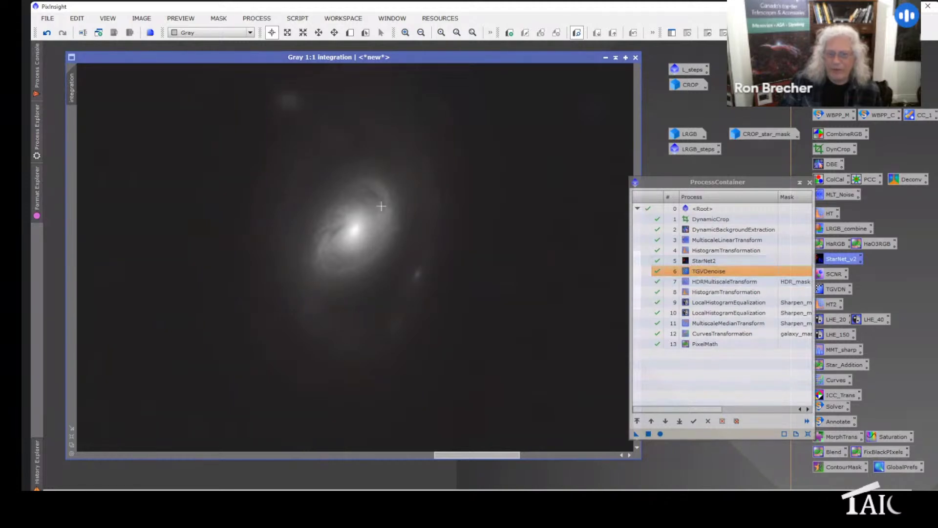
Step: Open the container's saved HDRMultiscaleTransform step, try it with 3 layers on the unmasked integration image, and undo the result
{"action": "double_click", "coordinate": [718, 283]}
{"action": "left_click_drag", "start_coordinate": [467, 119], "coordinate": [525, 57]}
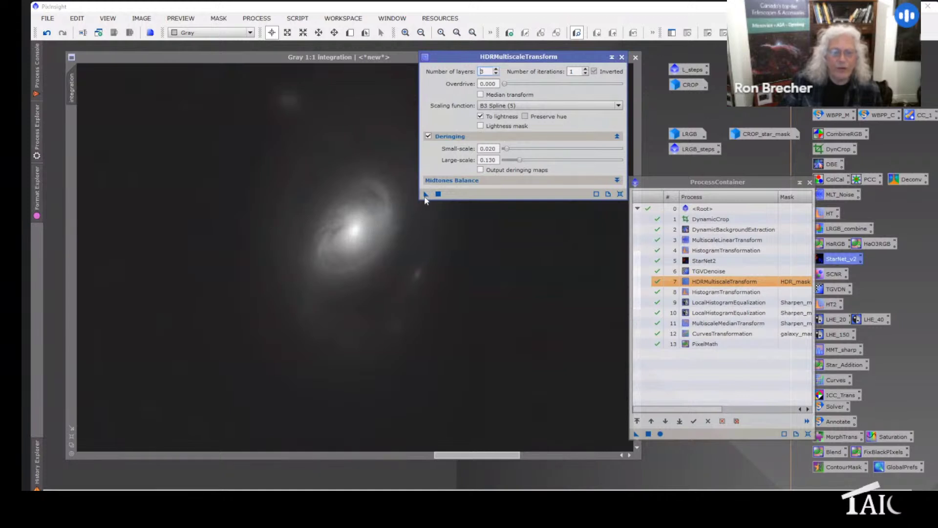
{"action": "left_click", "coordinate": [384, 256]}
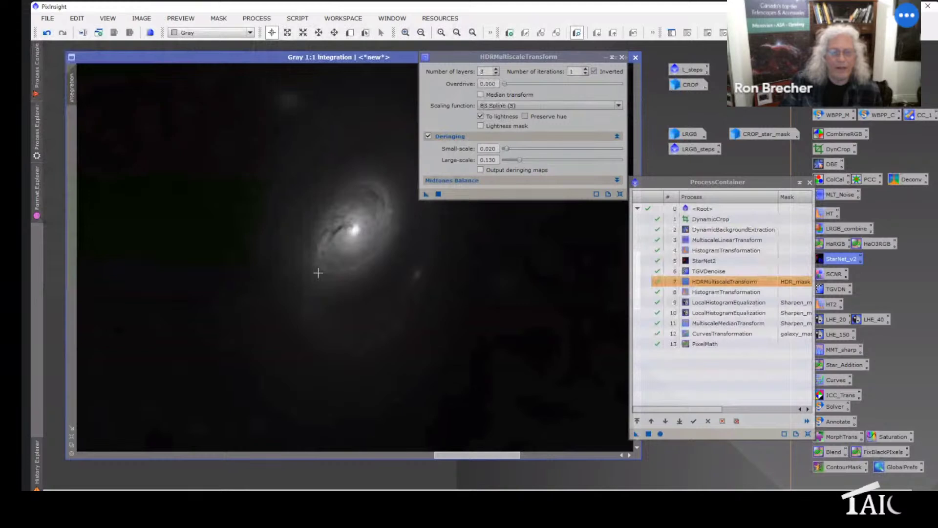
{"action": "key", "text": "ctrl+z"}
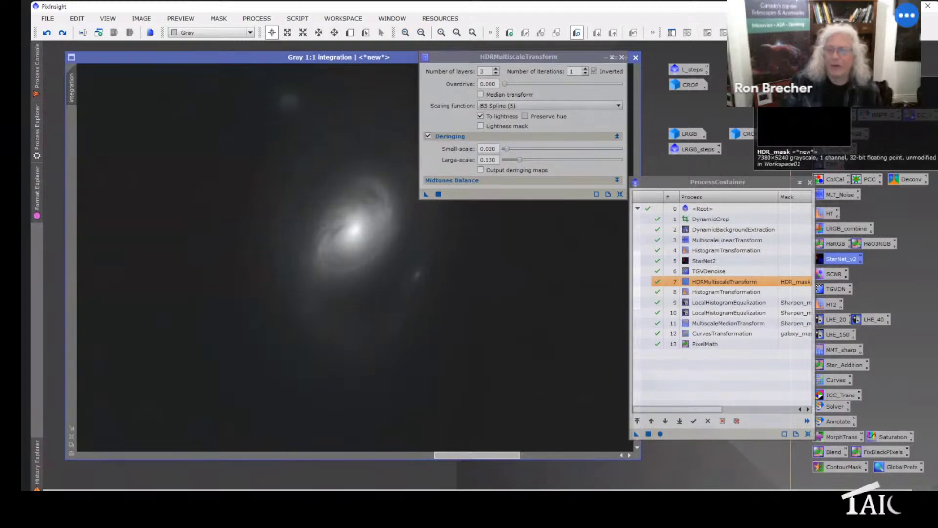
Step: Inspect the saved HDR_mask image and put it away again
{"action": "double_click", "coordinate": [795, 281]}
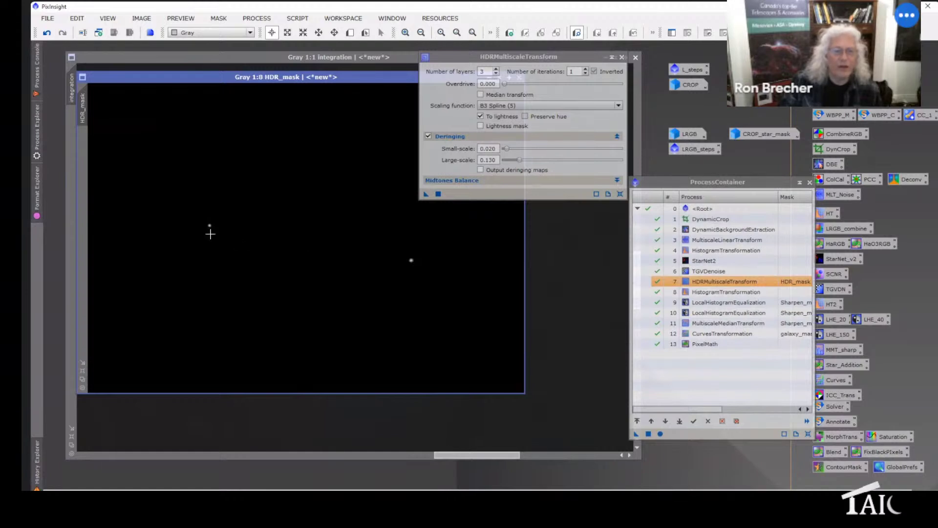
{"action": "left_click", "coordinate": [574, 328]}
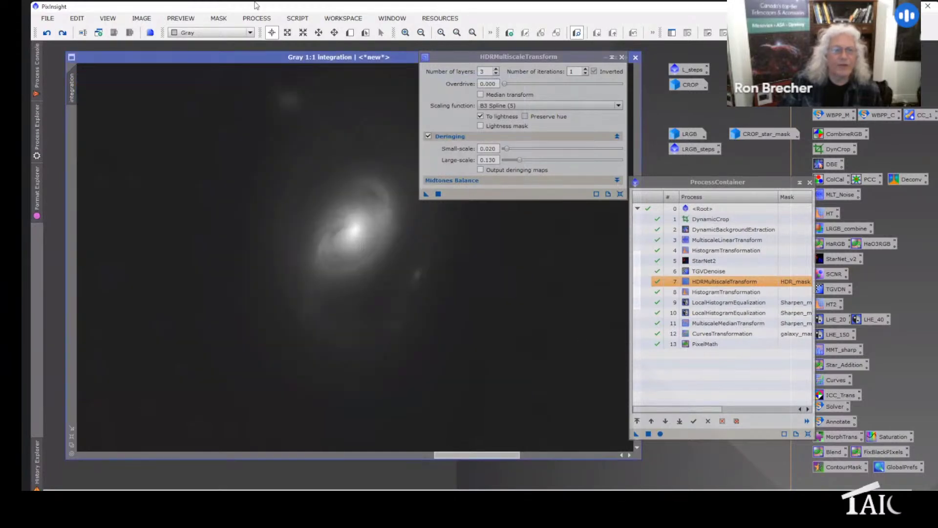
Step: Launch the GAME galaxy mask script on the integration image and place a new ellipse over the fainter galaxy
{"action": "left_click", "coordinate": [297, 18]}
{"action": "mouse_move", "coordinate": [331, 143]}
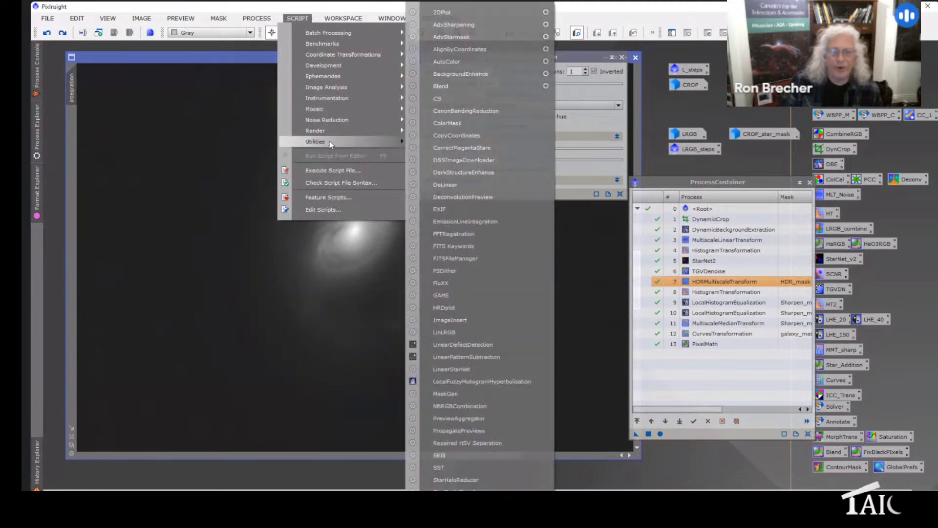
{"action": "left_click", "coordinate": [438, 297]}
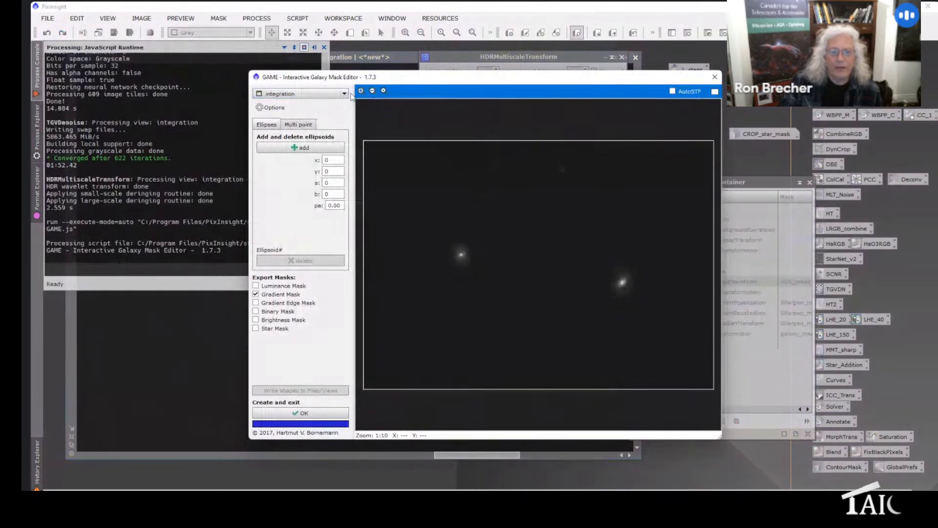
{"action": "left_click", "coordinate": [300, 147]}
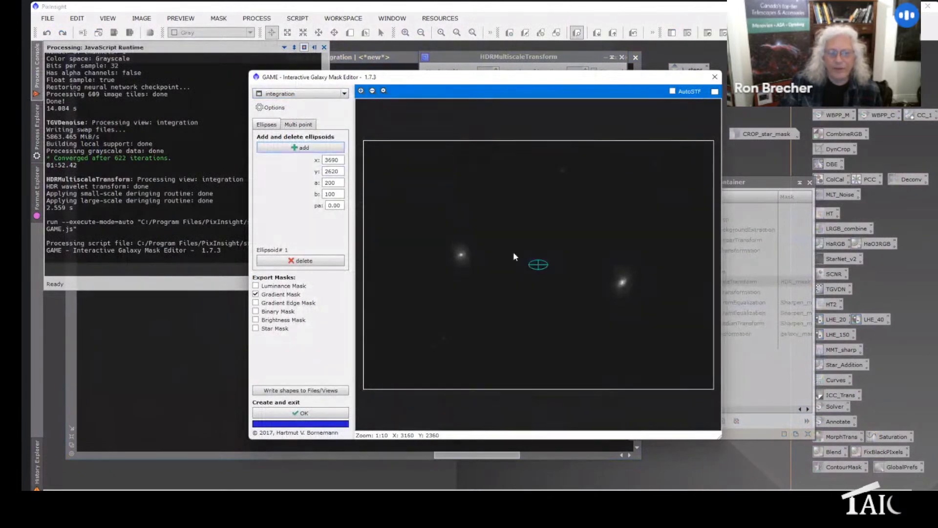
{"action": "left_click_drag", "start_coordinate": [538, 267], "coordinate": [465, 263]}
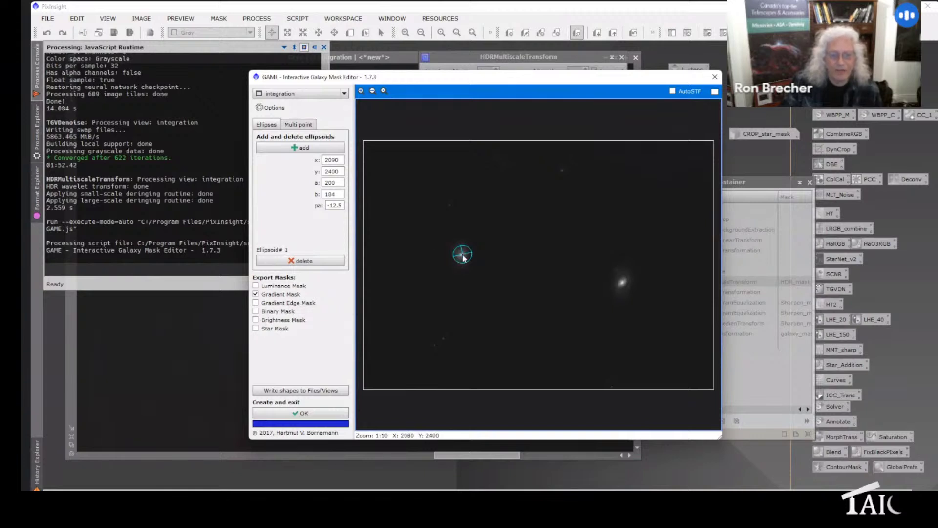
Step: Fit the ellipse around the galaxy with semi-axes of about 260 and 355, and exit GAME without creating a mask
{"action": "scroll", "coordinate": [464, 254], "scroll_direction": "up", "scroll_amount": 1}
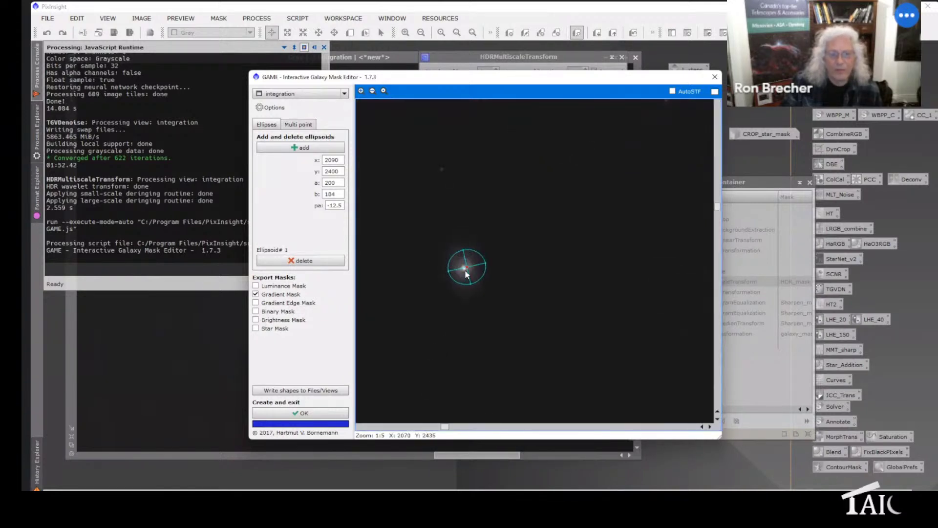
{"action": "scroll", "coordinate": [466, 273], "scroll_direction": "up", "scroll_amount": 2}
{"action": "left_click_drag", "start_coordinate": [466, 270], "coordinate": [461, 271]}
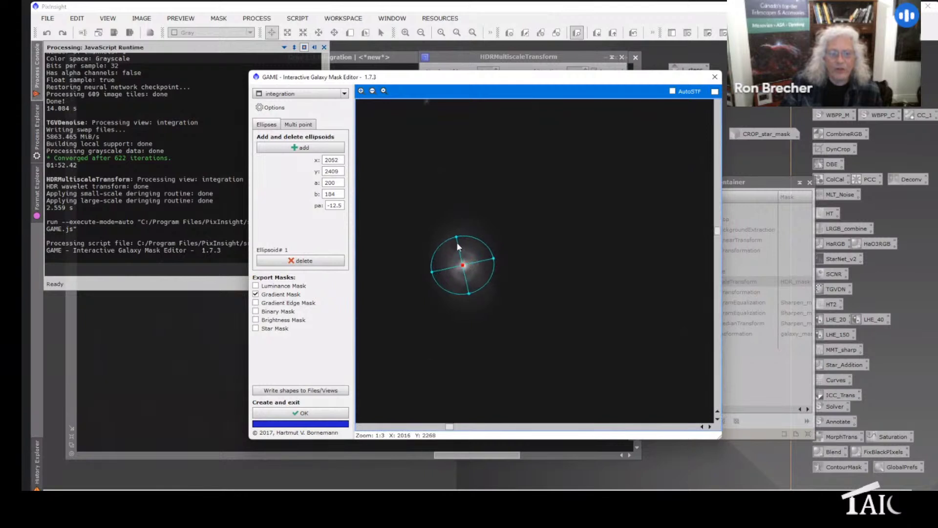
{"action": "left_click_drag", "start_coordinate": [456, 238], "coordinate": [448, 215]}
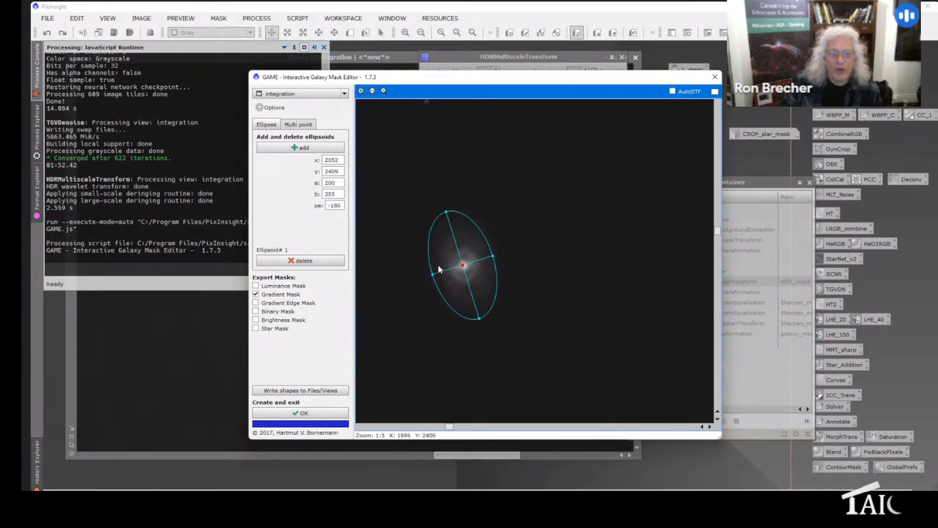
{"action": "left_click_drag", "start_coordinate": [434, 275], "coordinate": [423, 275]}
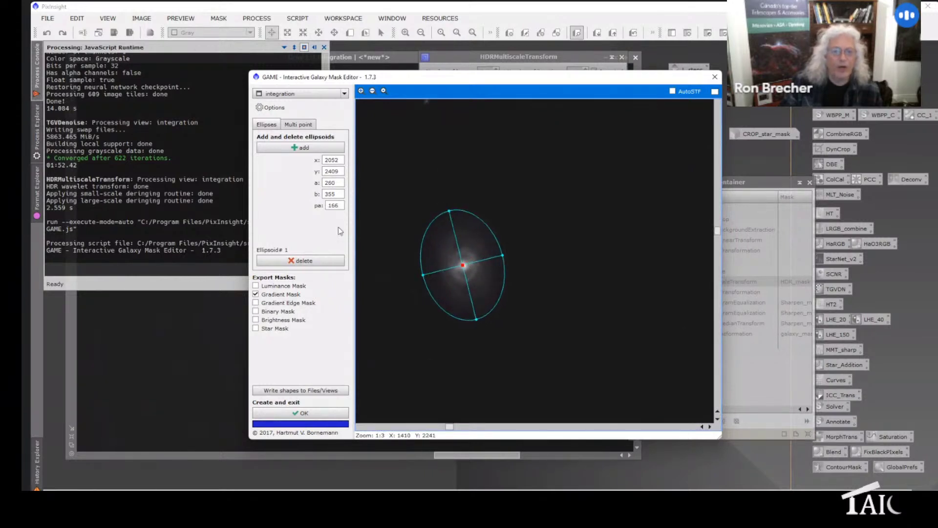
{"action": "left_click", "coordinate": [301, 126]}
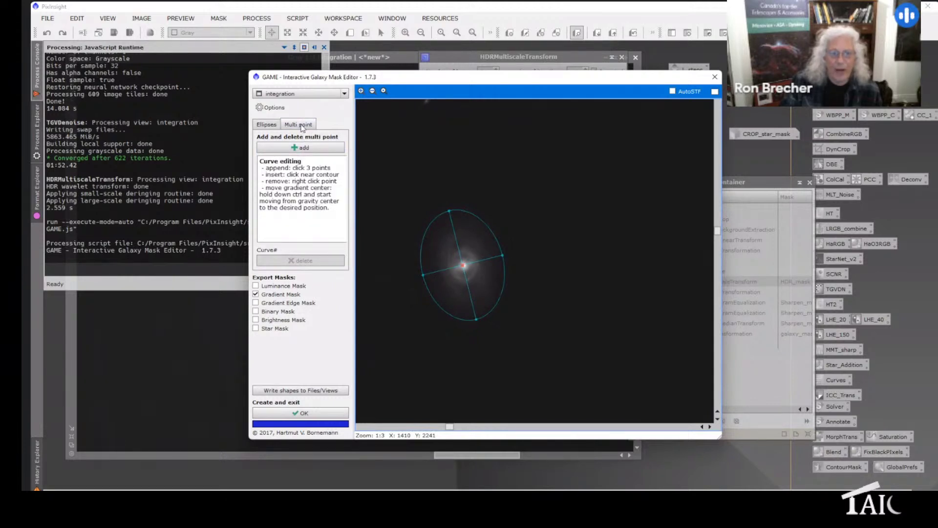
{"action": "left_click", "coordinate": [718, 75]}
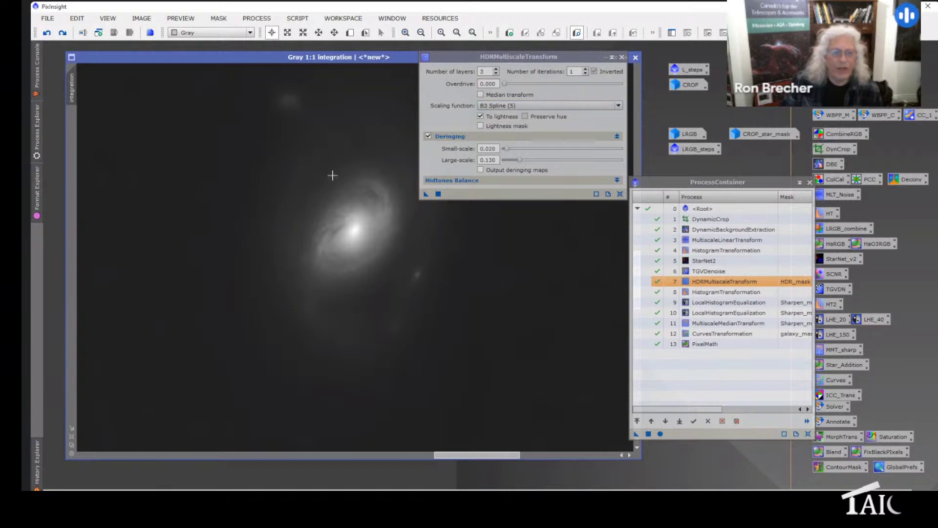
Step: Apply HDR_mask as the mask on the integration image, without inverting it
{"action": "left_click", "coordinate": [673, 34]}
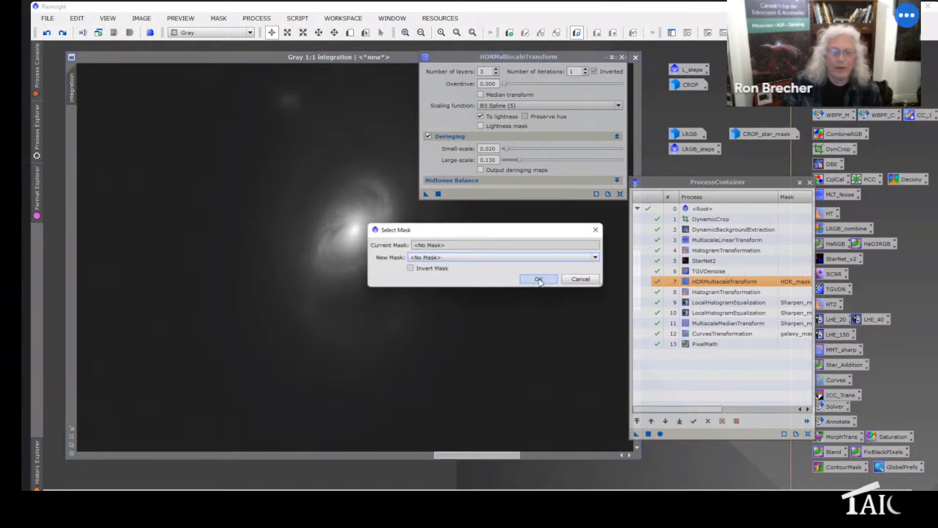
{"action": "left_click", "coordinate": [420, 259]}
{"action": "left_click", "coordinate": [421, 274]}
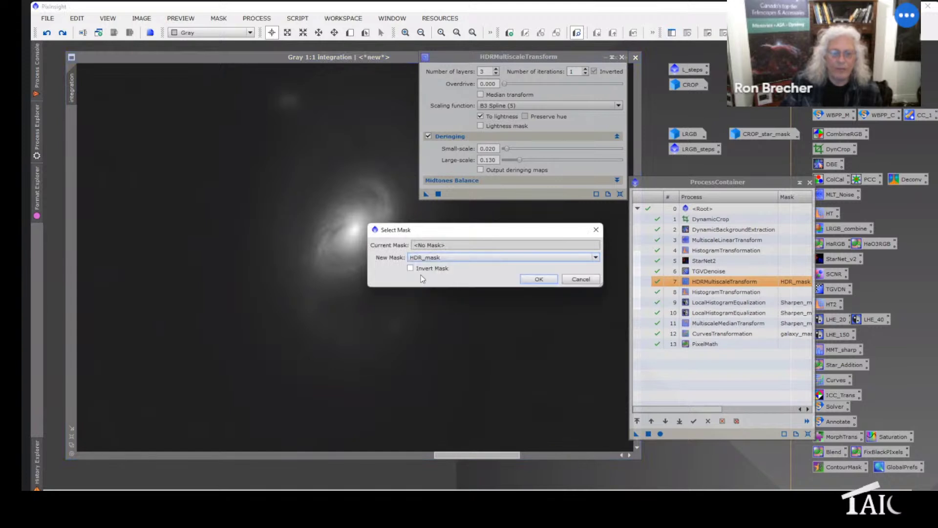
{"action": "left_click", "coordinate": [539, 279]}
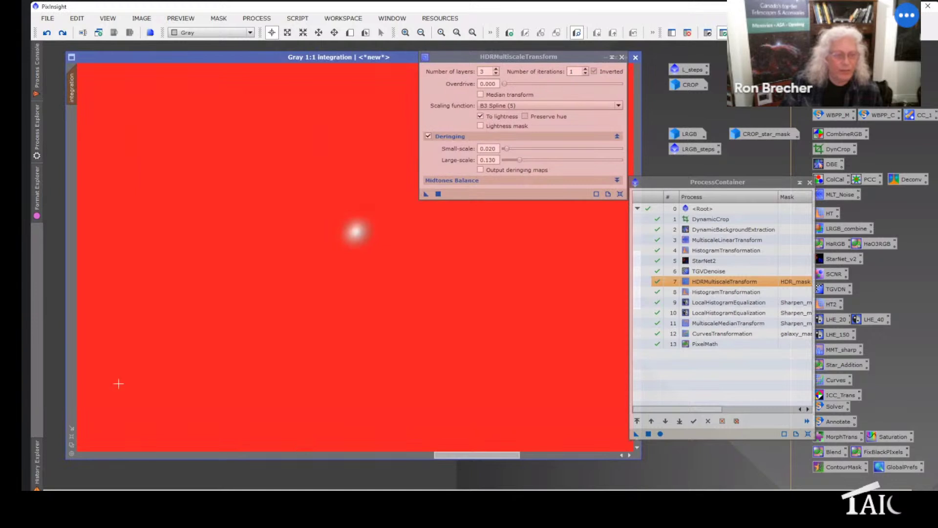
Step: Create a preview around the fainter galaxy on the integration image, open it, and hide the mask overlay
{"action": "left_click", "coordinate": [71, 438]}
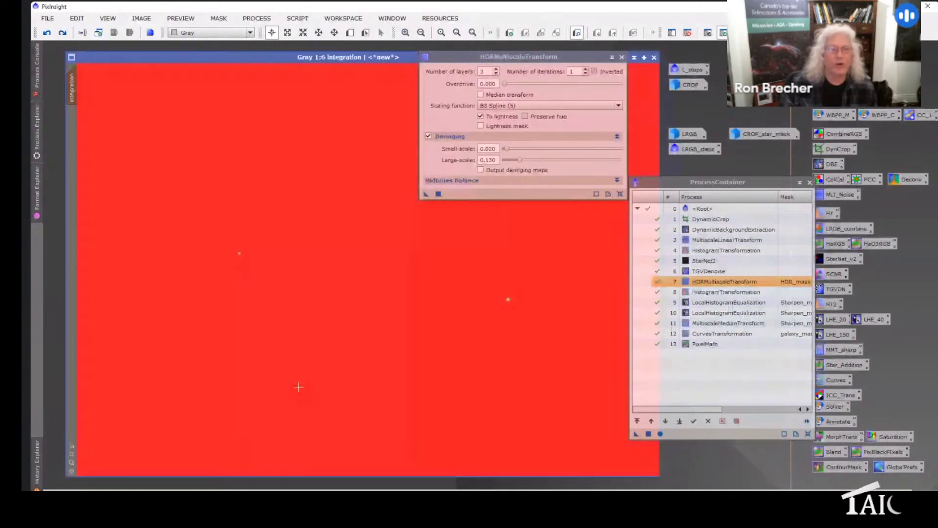
{"action": "key", "text": "alt+n"}
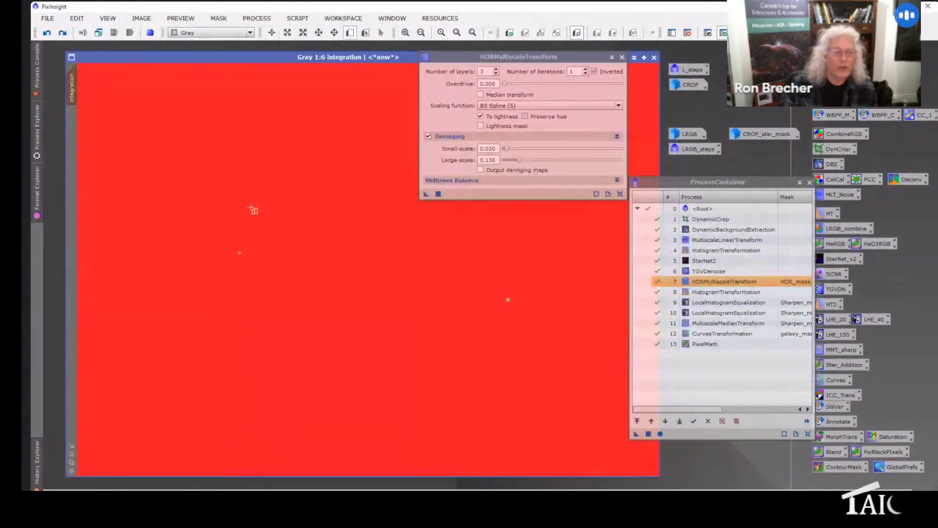
{"action": "left_click_drag", "start_coordinate": [216, 231], "coordinate": [264, 276]}
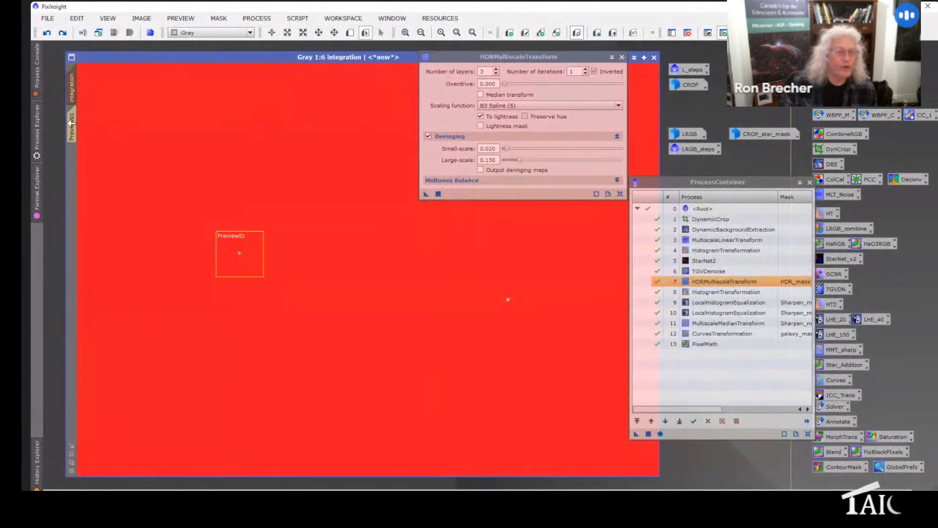
{"action": "left_click", "coordinate": [71, 125]}
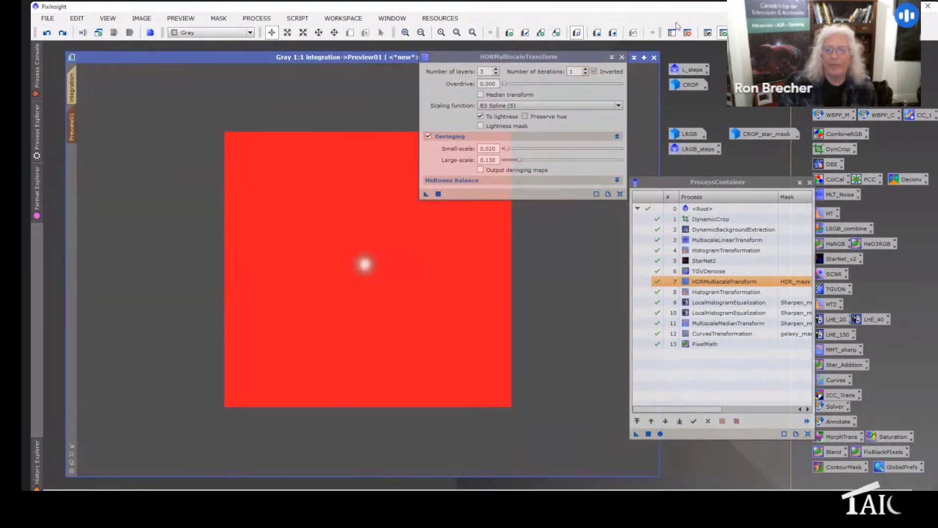
{"action": "key", "text": "ctrl+k"}
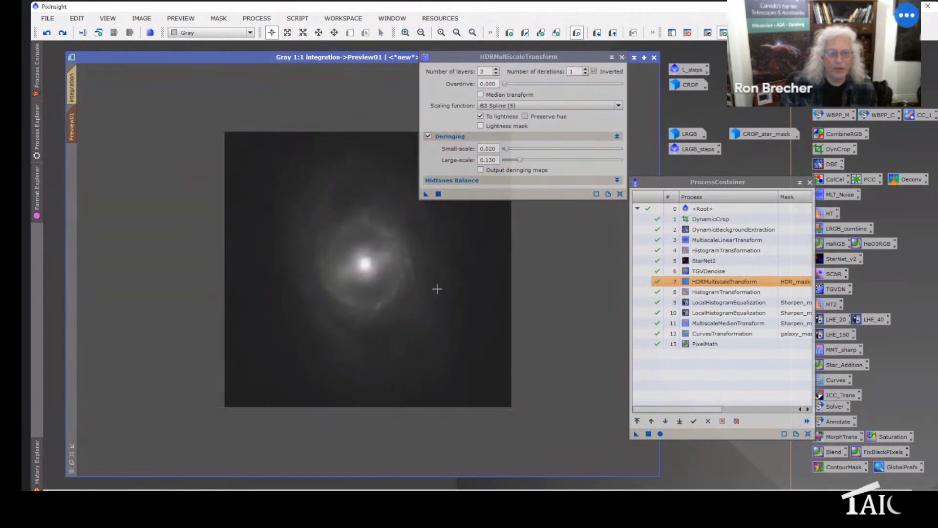
{"action": "scroll", "coordinate": [372, 260], "scroll_direction": "up", "scroll_amount": 2}
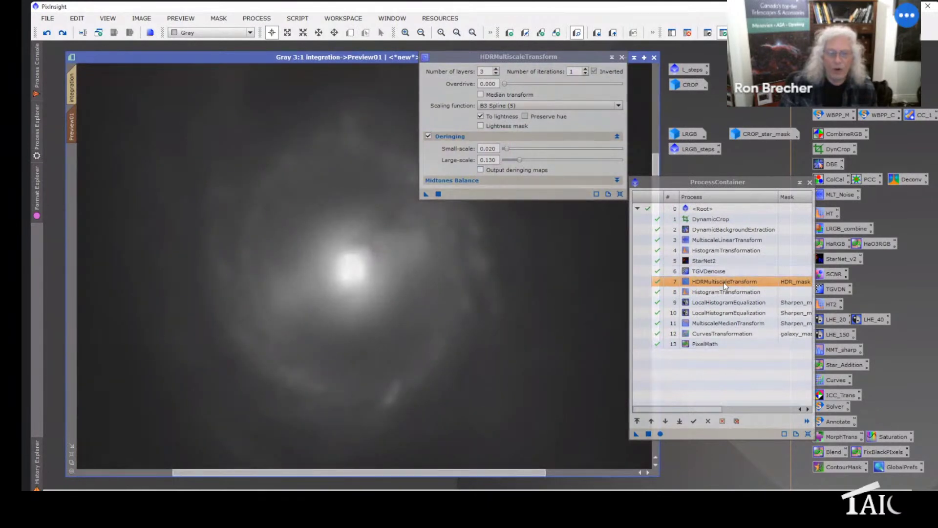
Step: Apply the container's HDRMultiscaleTransform step to the galaxy preview and compare its core before and after
{"action": "left_click_drag", "start_coordinate": [725, 282], "coordinate": [398, 266]}
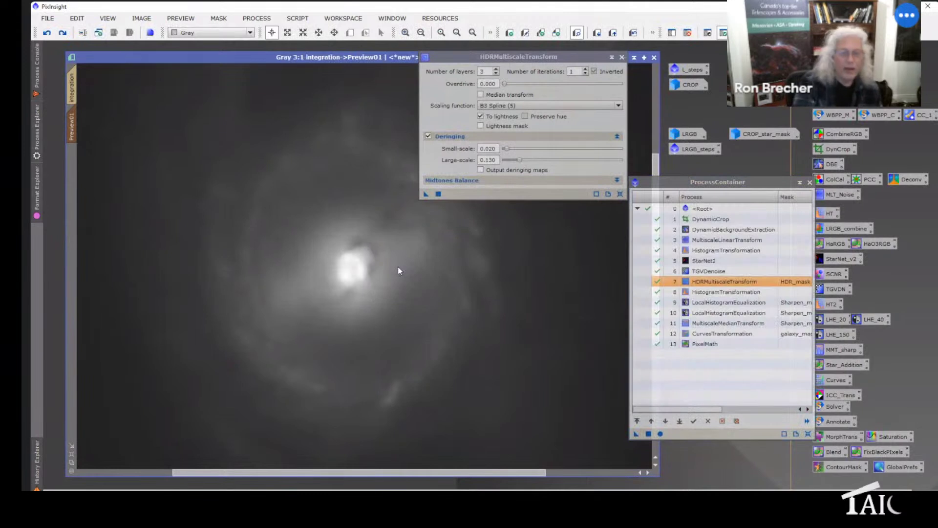
{"action": "key", "text": "ctrl+shift+z"}
{"action": "key", "text": "ctrl+shift+y"}
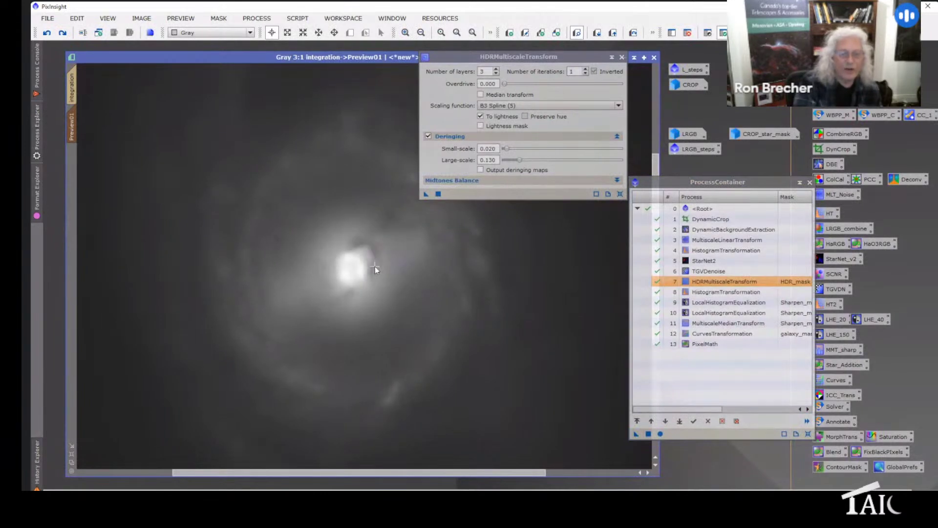
{"action": "key", "text": "ctrl+shift+z"}
{"action": "key", "text": "ctrl+shift+y"}
{"action": "key", "text": "ctrl+shift+z"}
{"action": "key", "text": "ctrl+shift+y"}
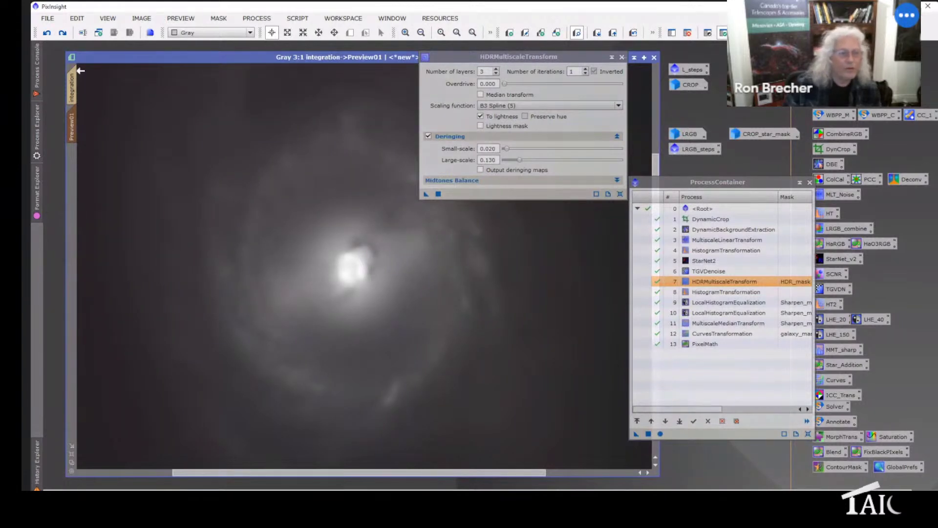
Step: Apply the saved HDRMultiscaleTransform step to the whole integration image through HDR_mask, and remove the mask
{"action": "left_click", "coordinate": [71, 83]}
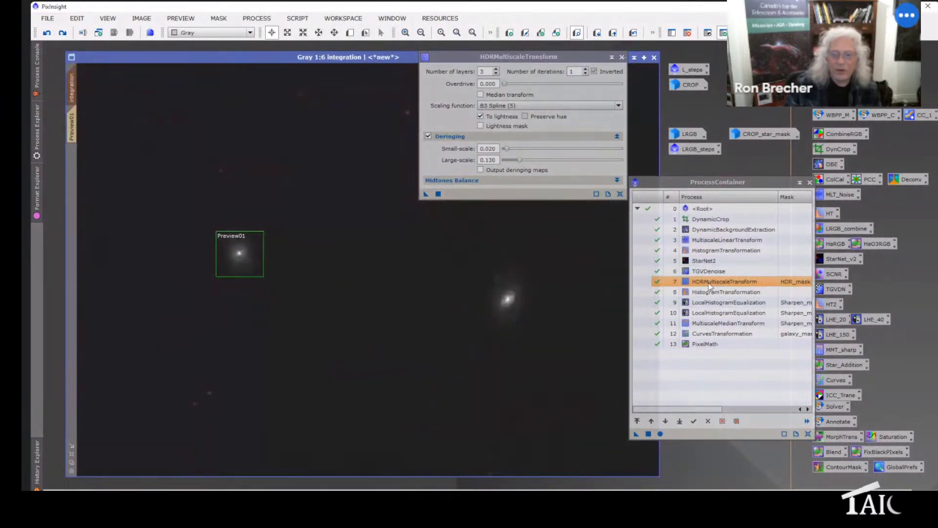
{"action": "left_click_drag", "start_coordinate": [723, 282], "coordinate": [406, 269]}
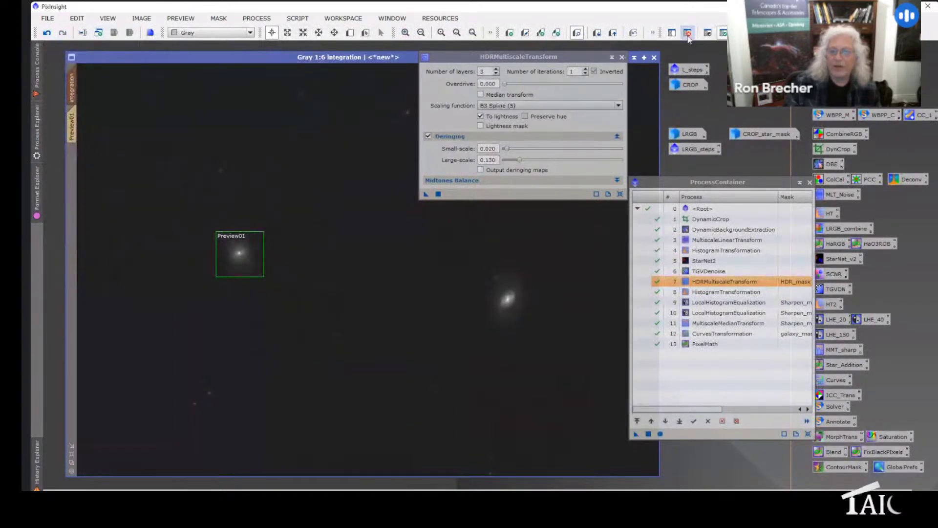
{"action": "left_click", "coordinate": [621, 57]}
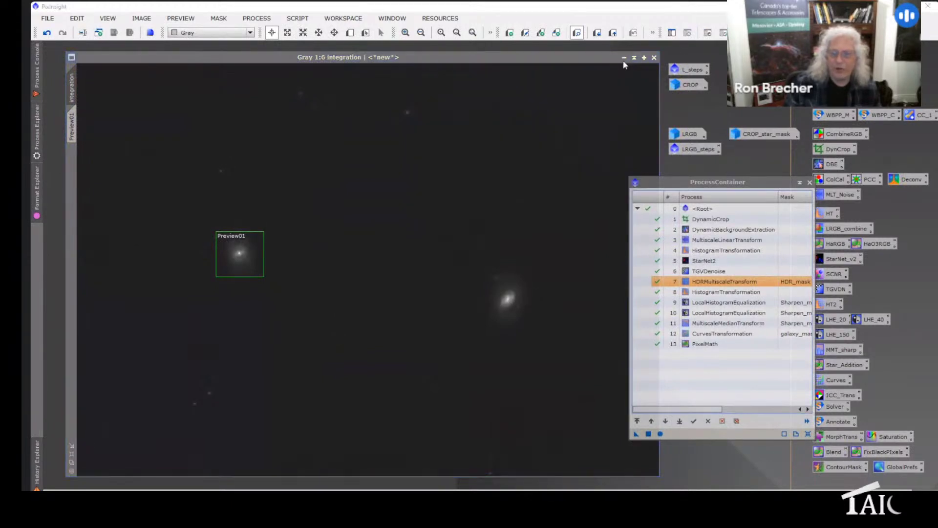
Step: Load the container's step 8 HistogramTransformation with shadows 0.04556962 and midtones 0.37215190, and show it in a real-time preview of integration
{"action": "double_click", "coordinate": [711, 295]}
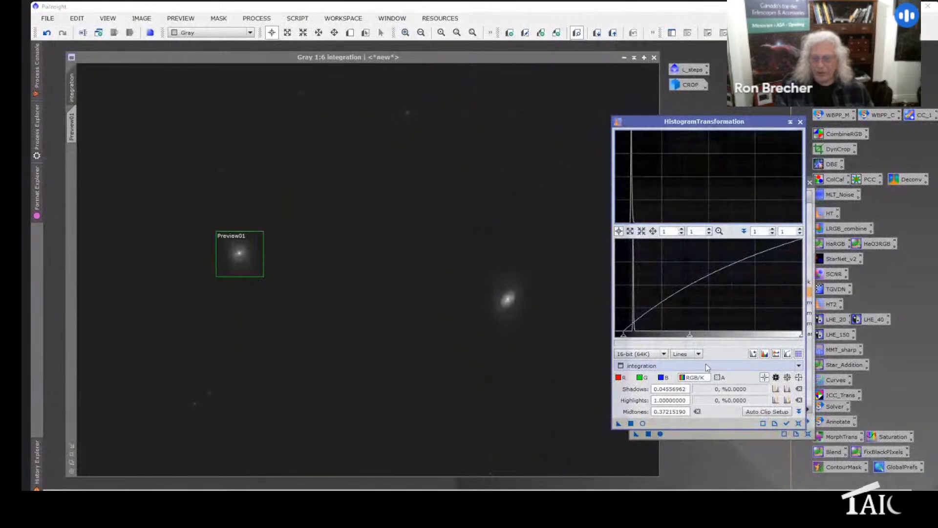
{"action": "left_click", "coordinate": [799, 422]}
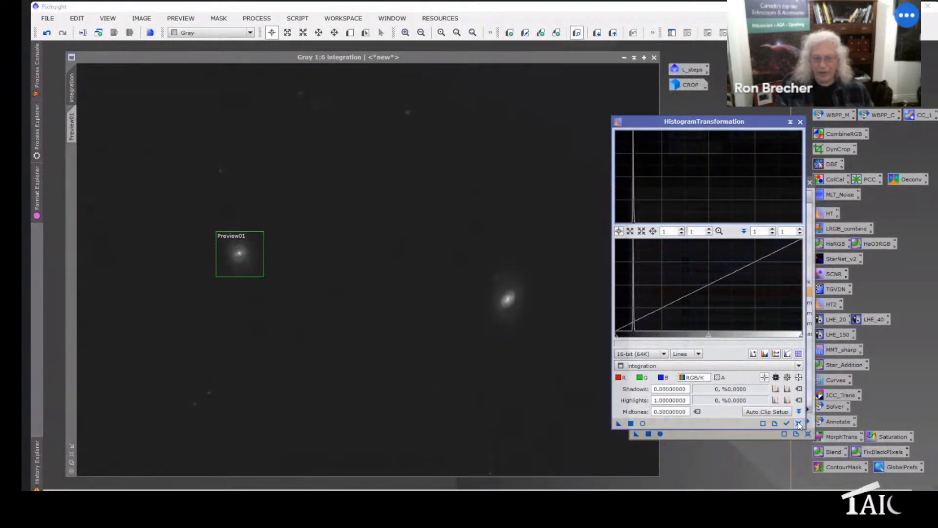
{"action": "left_click_drag", "start_coordinate": [699, 122], "coordinate": [488, 105]}
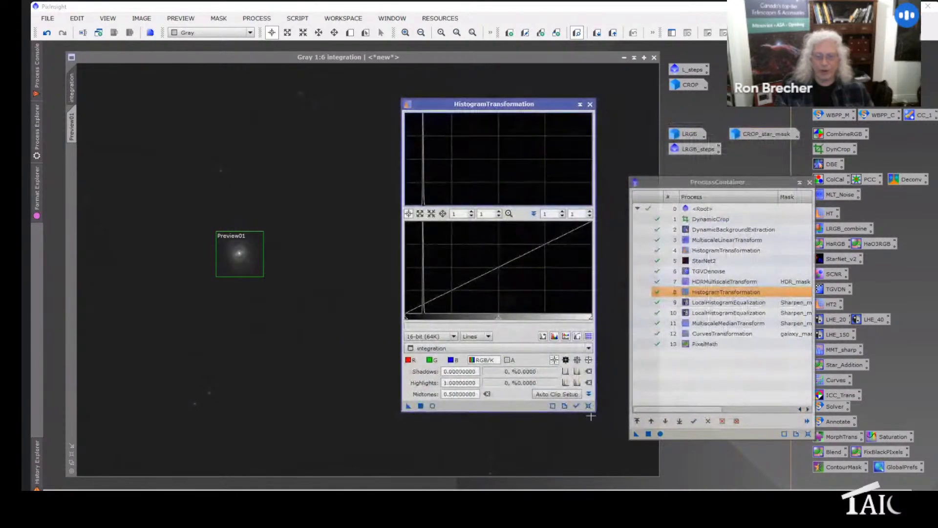
{"action": "left_click", "coordinate": [577, 406]}
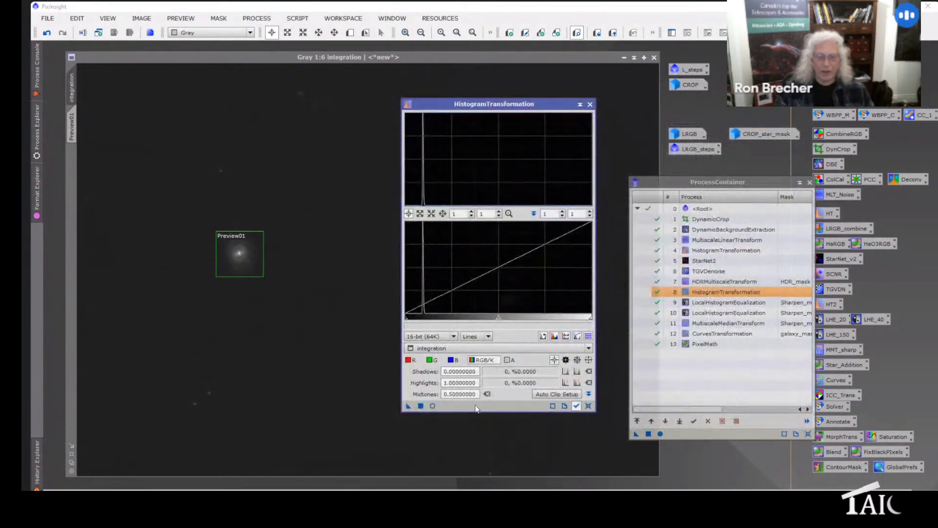
{"action": "left_click", "coordinate": [433, 405]}
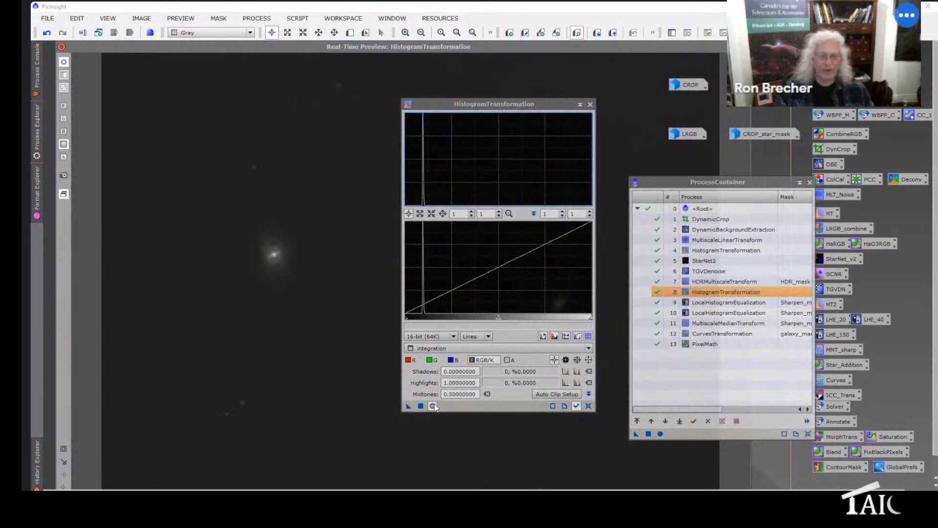
{"action": "double_click", "coordinate": [714, 292]}
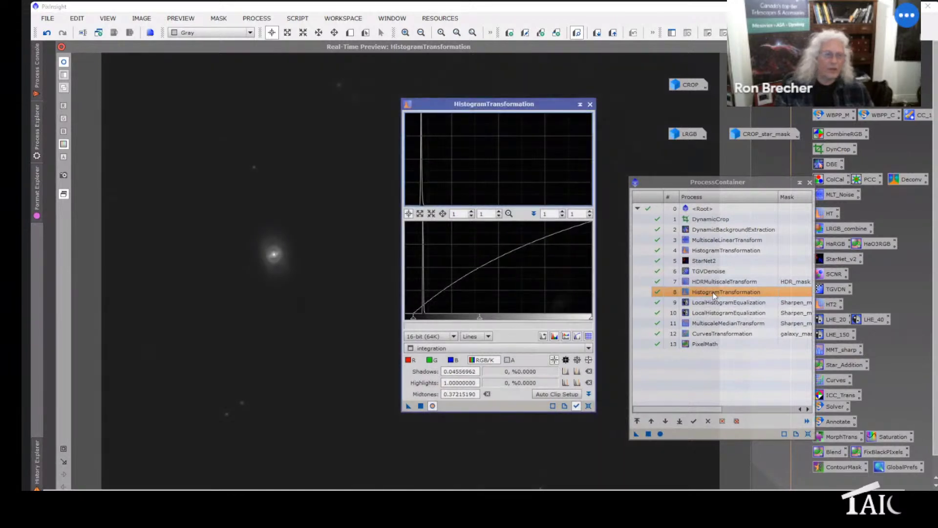
Step: Compare the image with and without the histogram stretch in the real-time preview, over the full frame and close up on the fainter galaxy
{"action": "left_click", "coordinate": [67, 63]}
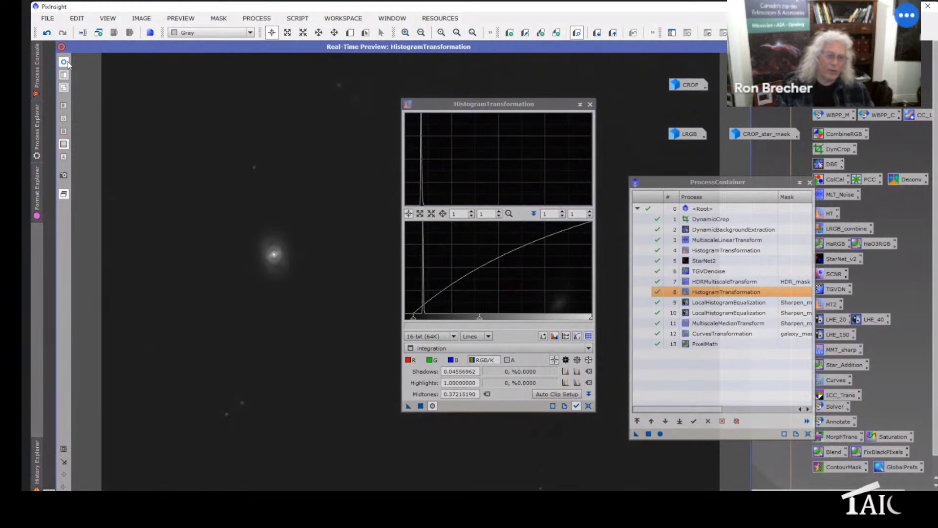
{"action": "left_click", "coordinate": [65, 62]}
{"action": "left_click", "coordinate": [67, 63]}
{"action": "left_click", "coordinate": [68, 63]}
{"action": "left_click", "coordinate": [67, 63]}
{"action": "left_click", "coordinate": [67, 63]}
{"action": "left_click", "coordinate": [67, 63]}
{"action": "left_click", "coordinate": [68, 63]}
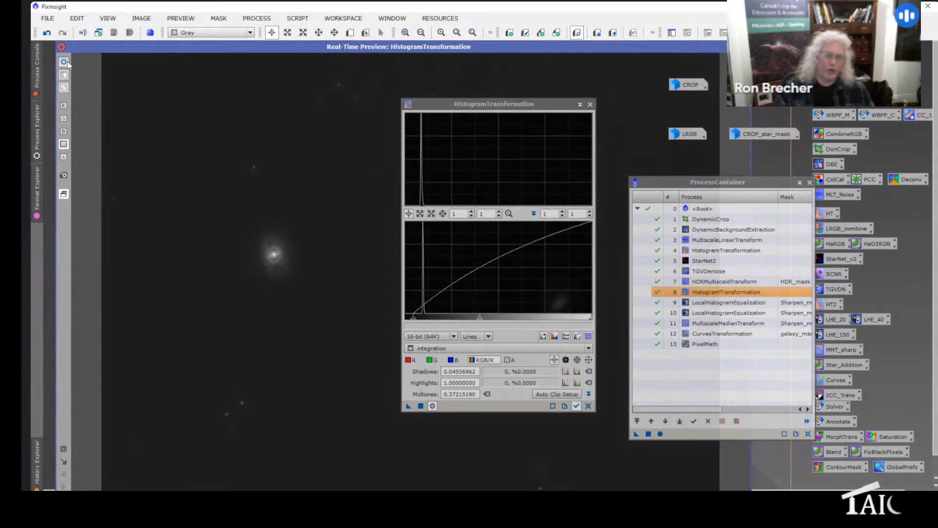
{"action": "left_click", "coordinate": [67, 63]}
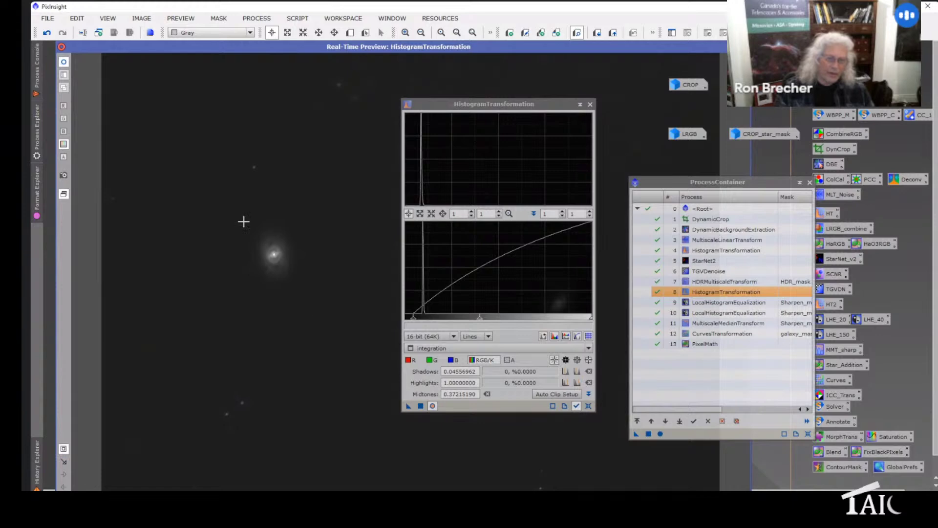
{"action": "left_click_drag", "start_coordinate": [243, 222], "coordinate": [303, 288]}
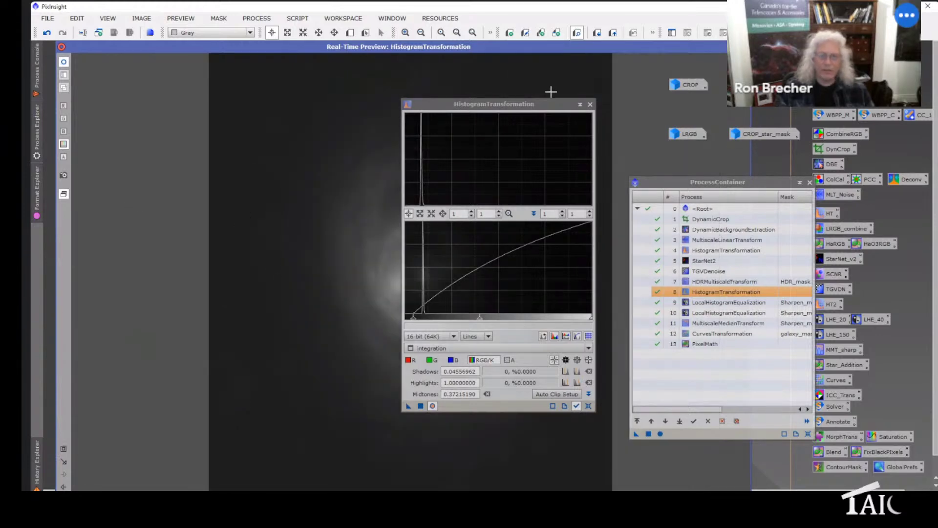
{"action": "left_click_drag", "start_coordinate": [519, 104], "coordinate": [684, 111]}
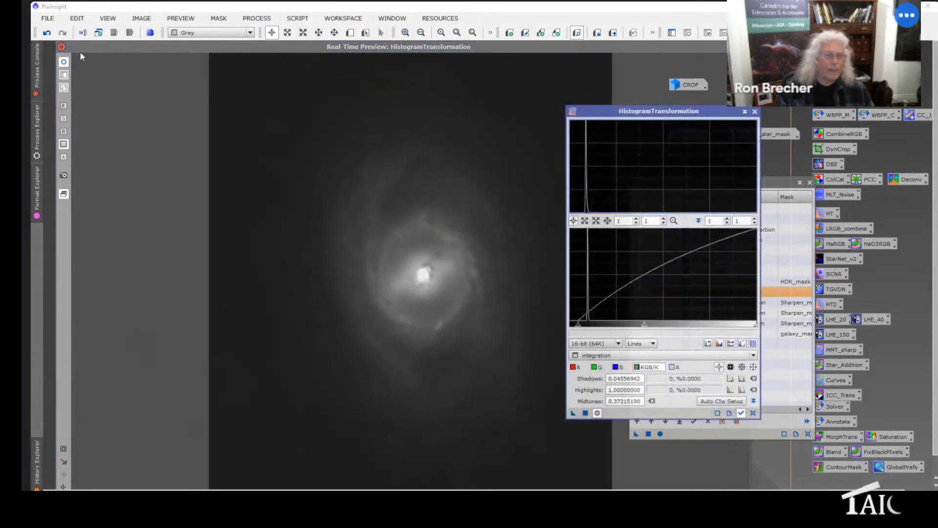
{"action": "left_click", "coordinate": [64, 62]}
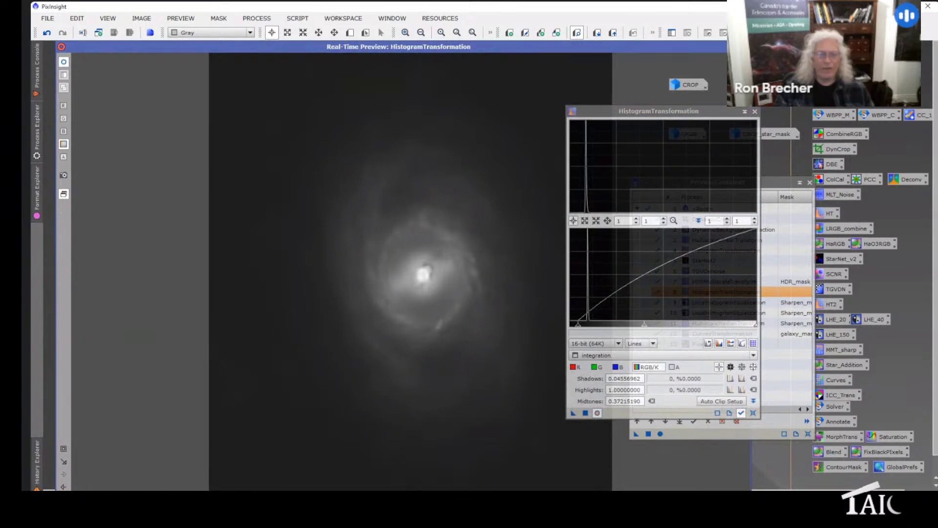
Step: Close the real-time preview and apply the HistogramTransformation to the integration image
{"action": "left_click", "coordinate": [62, 47]}
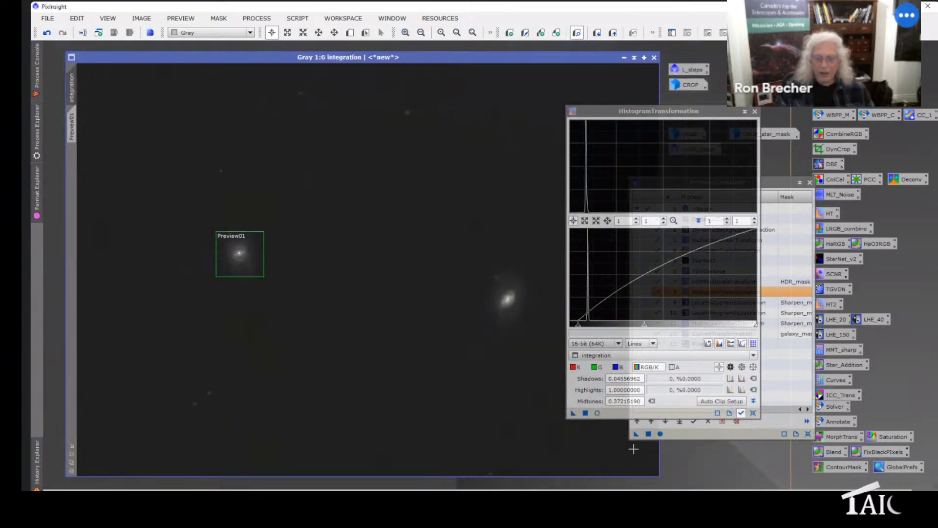
{"action": "left_click_drag", "start_coordinate": [573, 412], "coordinate": [402, 296]}
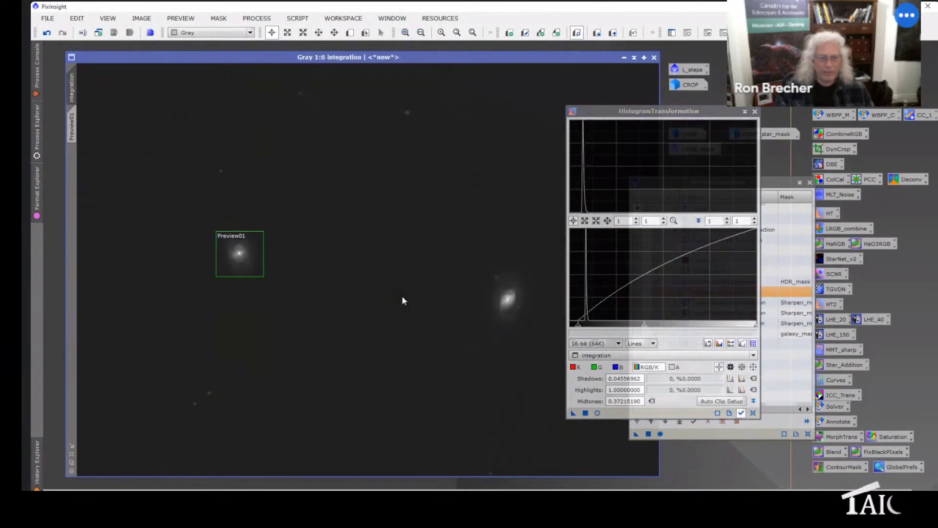
{"action": "left_click", "coordinate": [754, 112]}
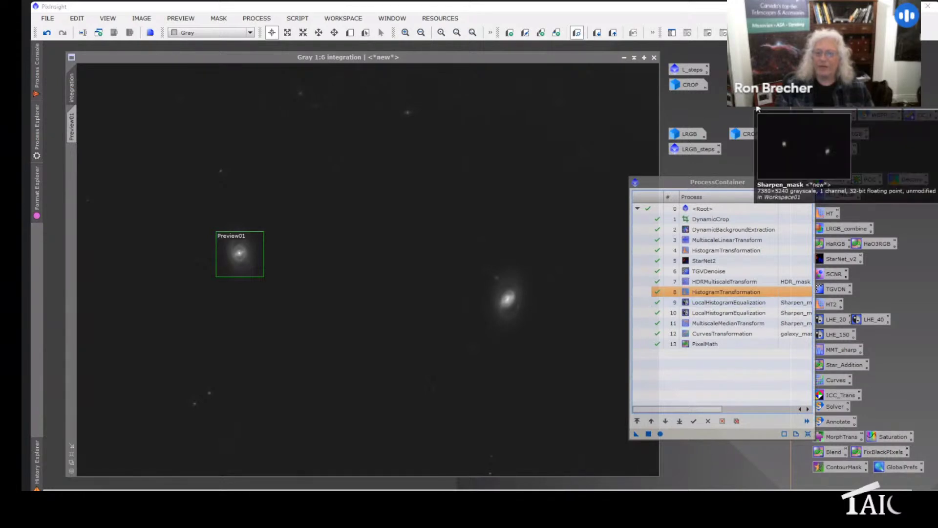
Step: Open the saved Sharpen_mask image and step through its processing history from the original clone to the finished mask
{"action": "double_click", "coordinate": [758, 109]}
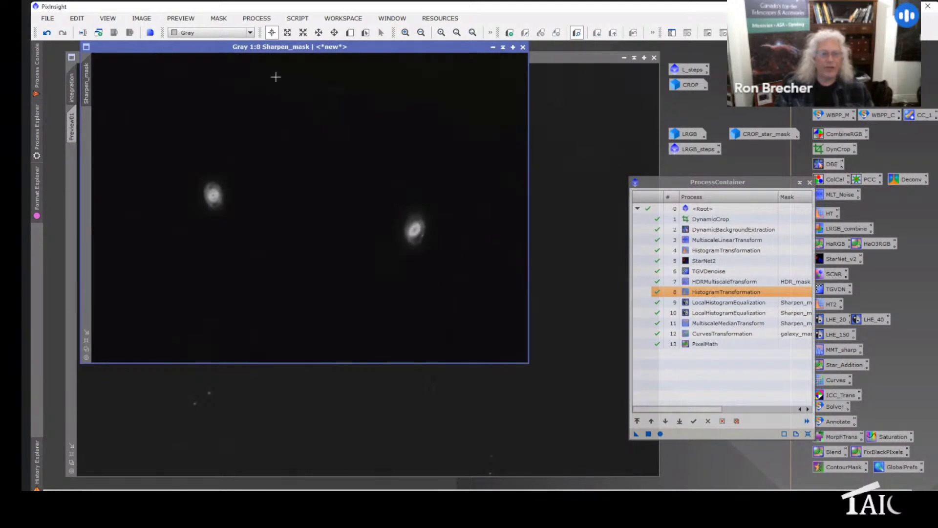
{"action": "left_click_drag", "start_coordinate": [262, 48], "coordinate": [336, 88]}
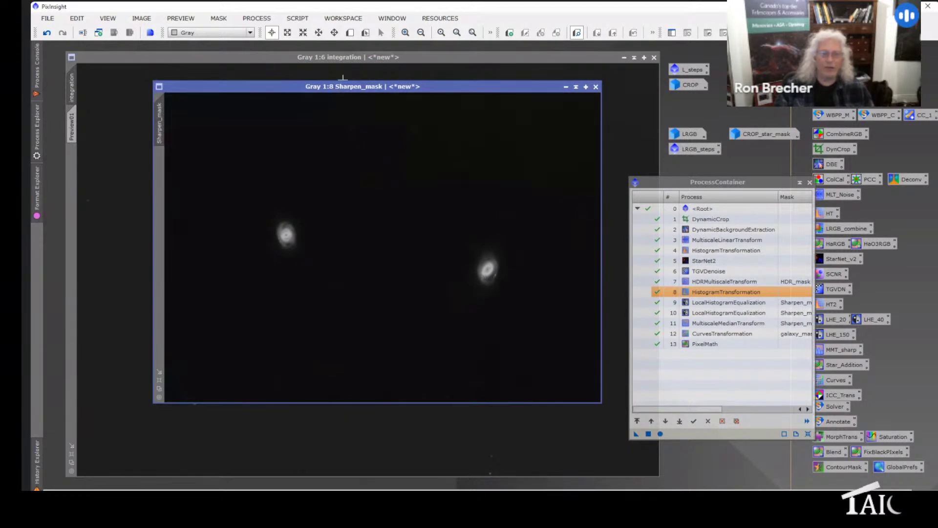
{"action": "left_click", "coordinate": [46, 33]}
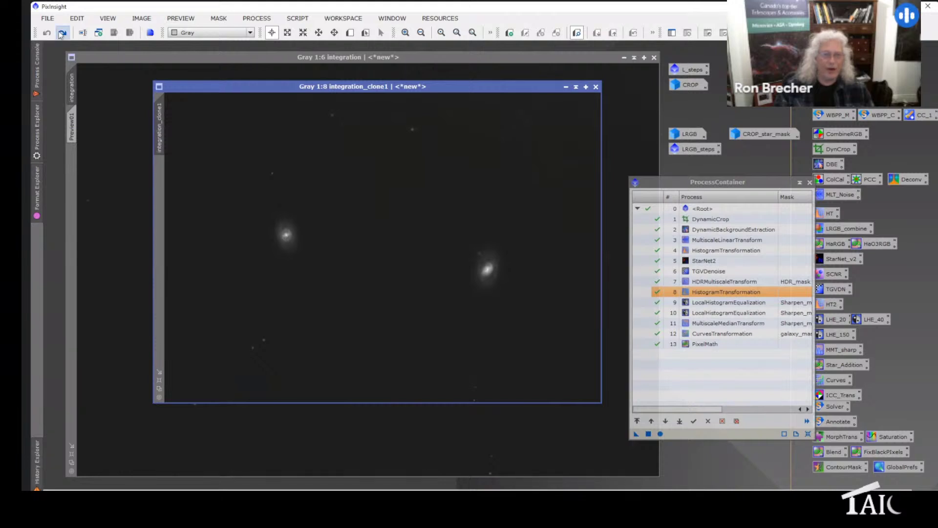
{"action": "left_click", "coordinate": [62, 33]}
{"action": "left_click", "coordinate": [62, 33]}
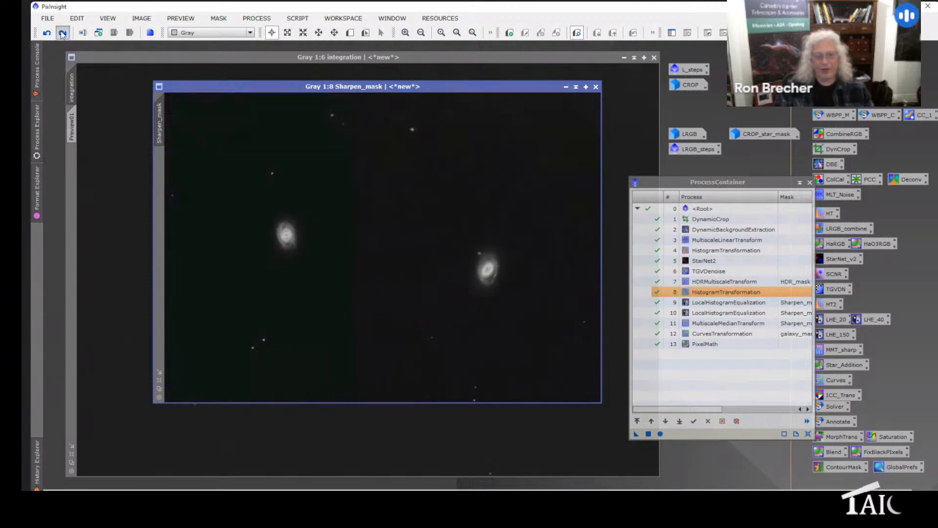
{"action": "left_click", "coordinate": [62, 33]}
{"action": "left_click", "coordinate": [62, 34]}
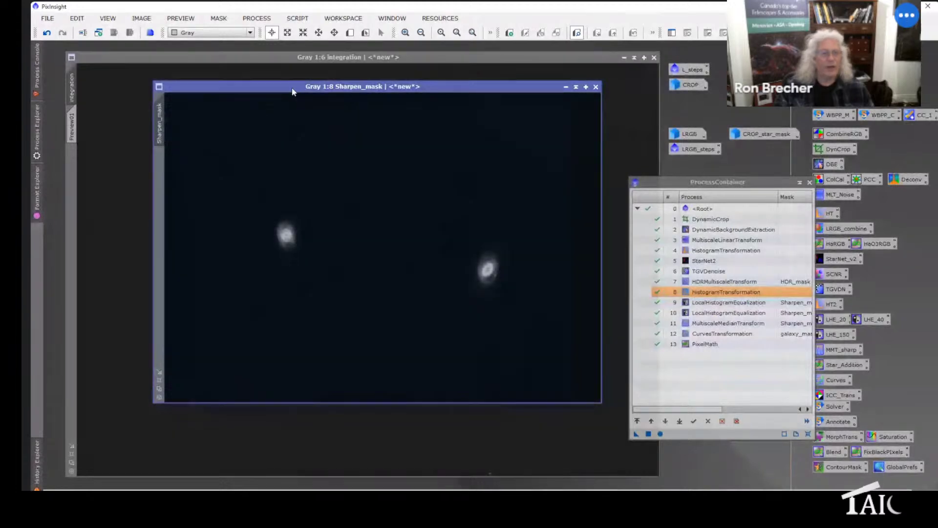
Step: Apply Sharpen_mask as the mask on the integration image, check its coverage over the full frame and in Preview01, and hide the overlay
{"action": "left_click_drag", "start_coordinate": [159, 122], "coordinate": [80, 186]}
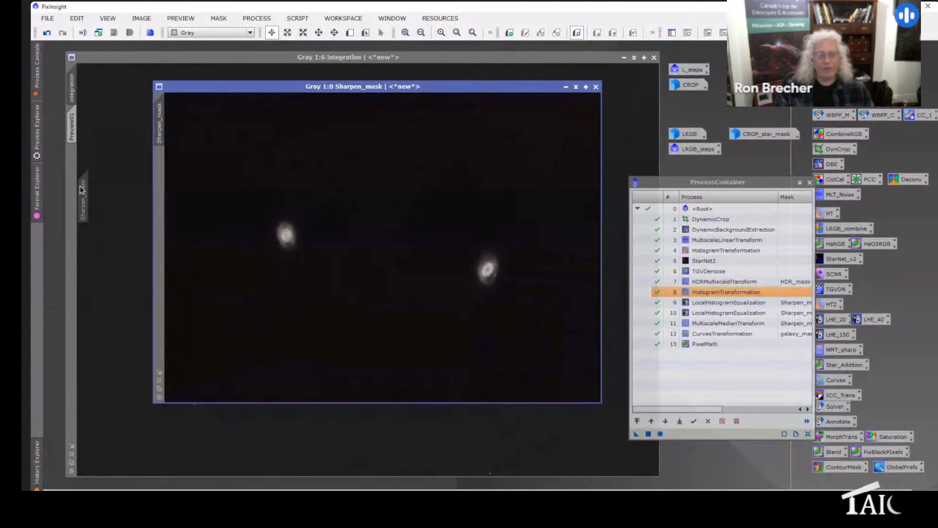
{"action": "left_click_drag", "start_coordinate": [80, 186], "coordinate": [72, 184]}
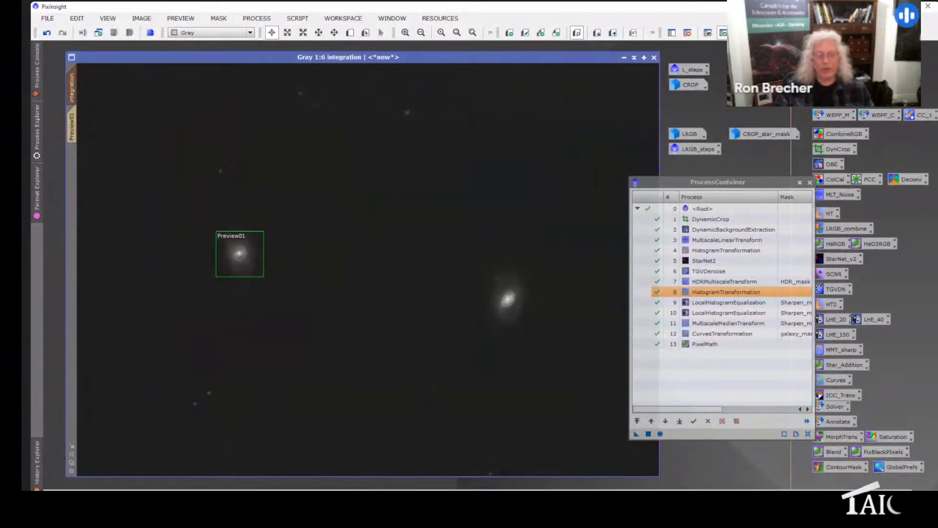
{"action": "key", "text": "ctrl+k"}
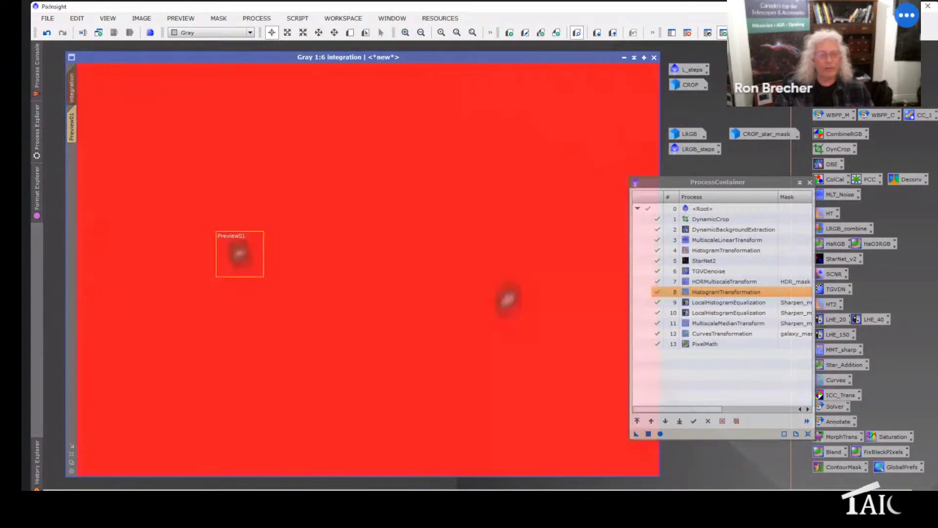
{"action": "left_click", "coordinate": [71, 126]}
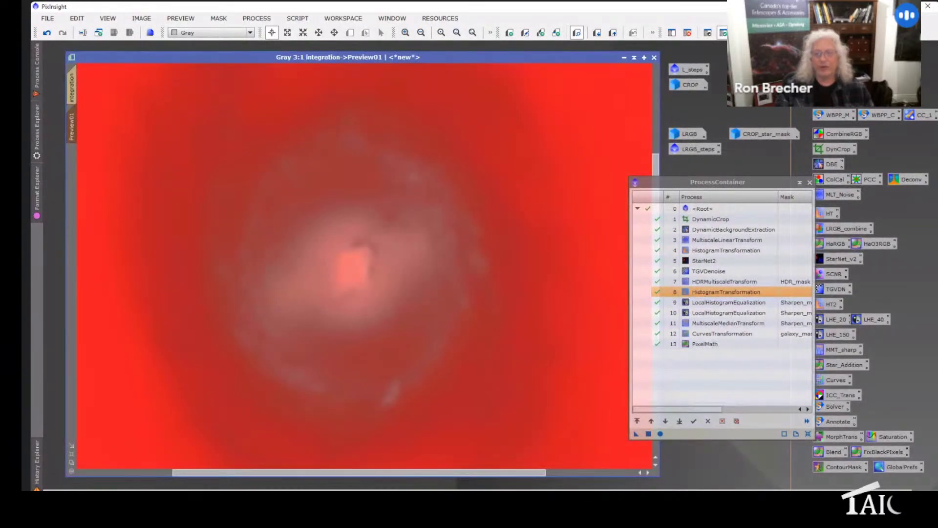
{"action": "key", "text": "ctrl+k"}
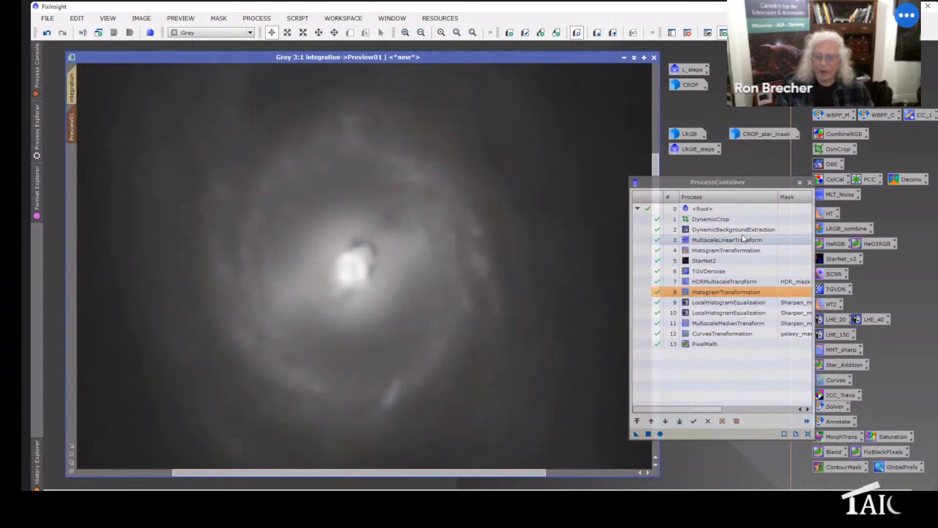
Step: Load the container's step 9 LocalHistogramEqualization with kernel radius 20, contrast limit 1.5 and amount 0.240, and apply it to Preview01
{"action": "left_click_drag", "start_coordinate": [723, 305], "coordinate": [724, 308]}
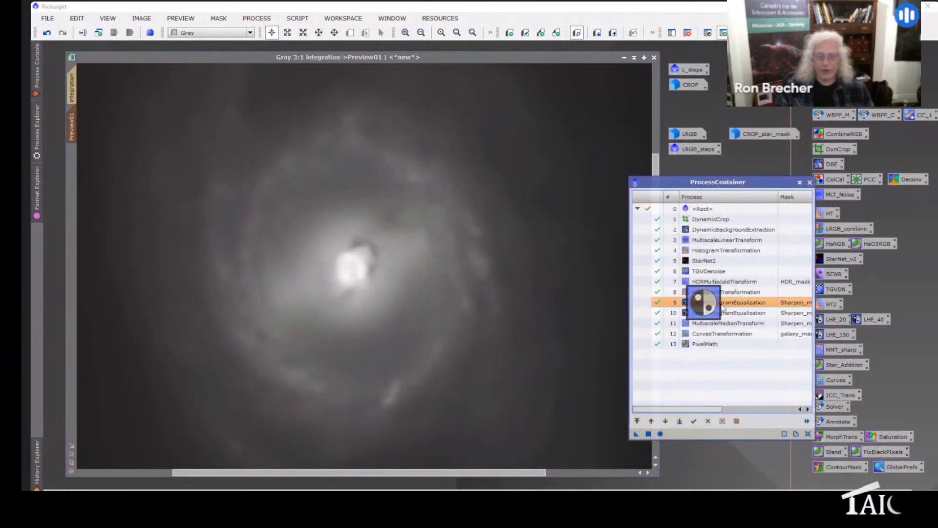
{"action": "double_click", "coordinate": [723, 307]}
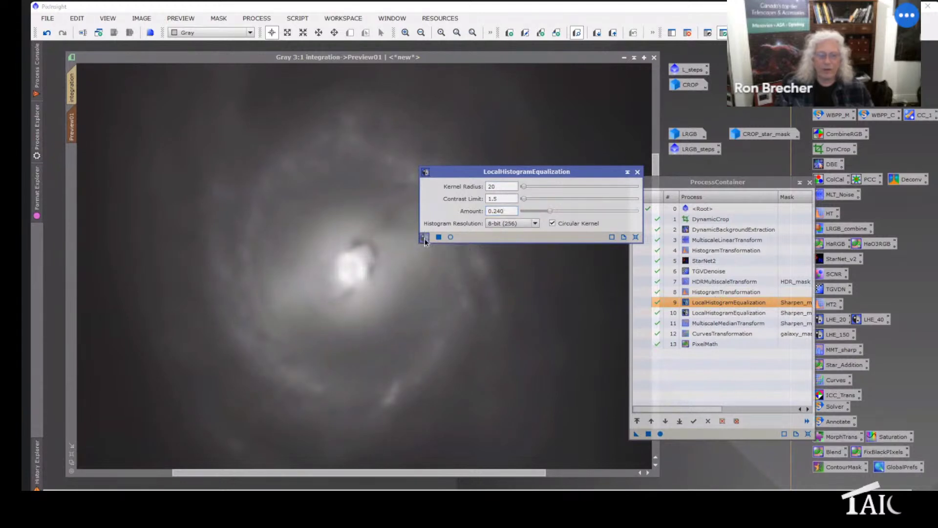
{"action": "left_click_drag", "start_coordinate": [391, 252], "coordinate": [392, 252]}
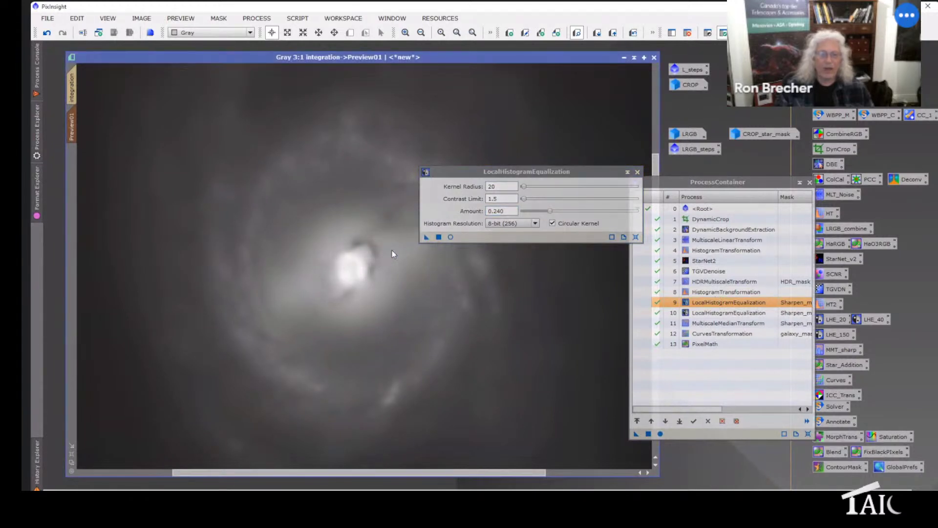
{"action": "scroll", "coordinate": [386, 268], "scroll_direction": "up", "scroll_amount": 1}
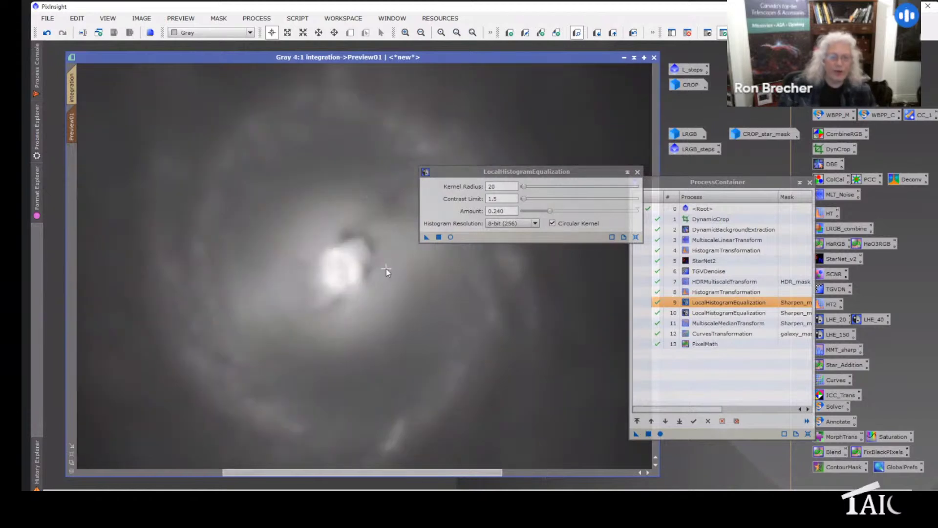
{"action": "scroll", "coordinate": [386, 269], "scroll_direction": "up", "scroll_amount": 1}
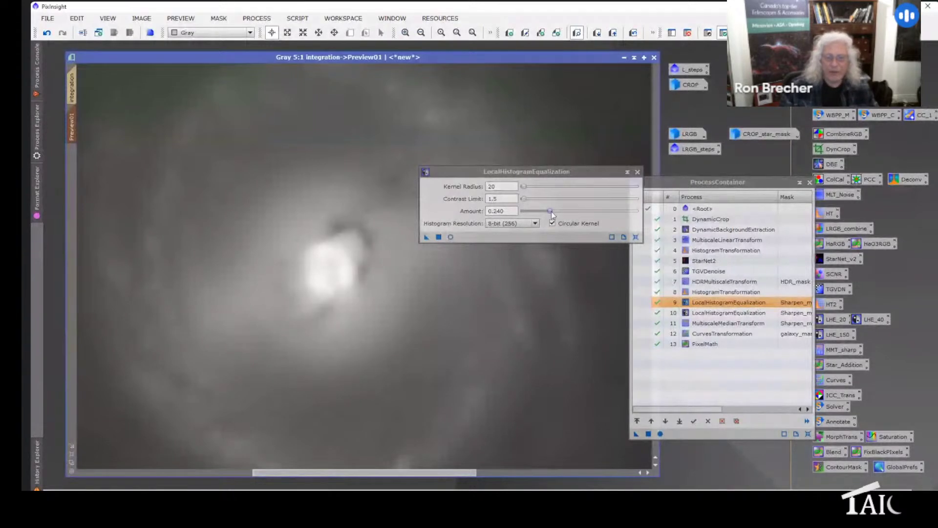
Step: Apply LocalHistogramEqualization to Preview01 at an exaggerated amount of 0.980 and compare the galaxy core before and after
{"action": "left_click_drag", "start_coordinate": [551, 211], "coordinate": [635, 210]}
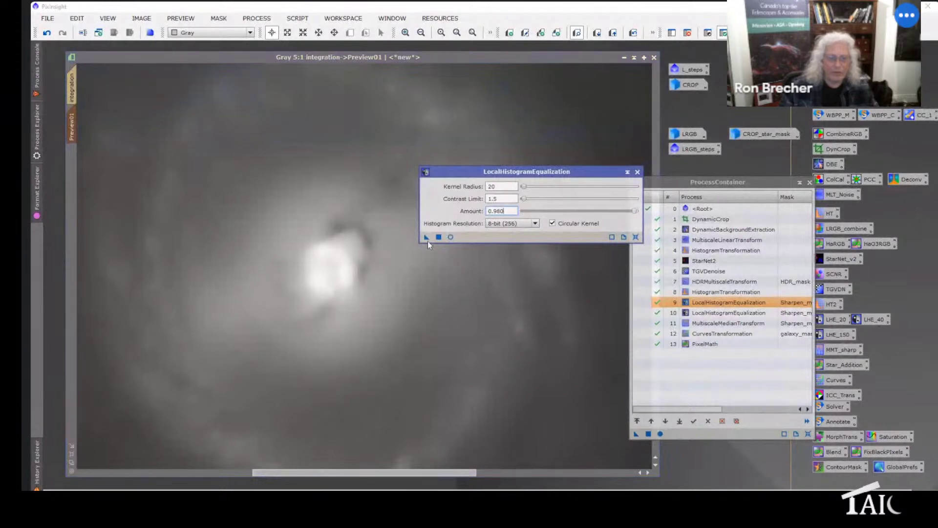
{"action": "left_click_drag", "start_coordinate": [426, 237], "coordinate": [404, 246]}
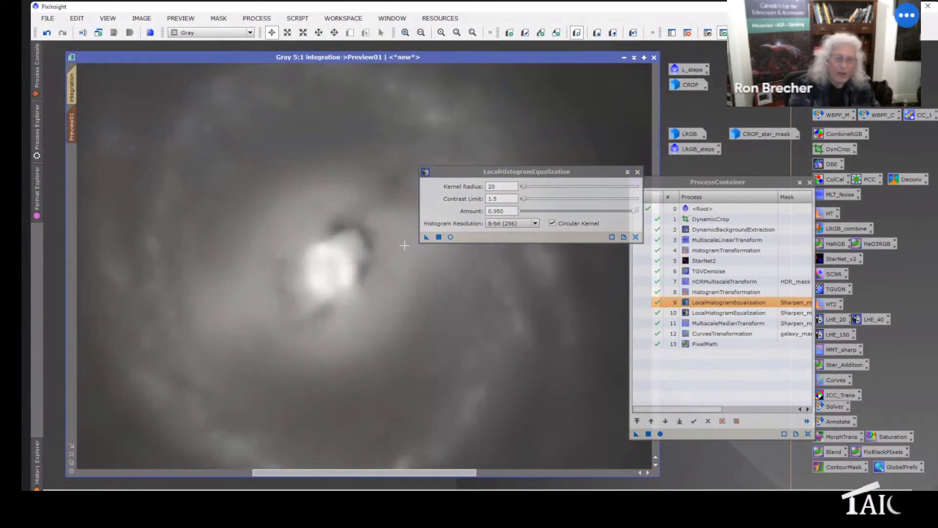
{"action": "key", "text": "ctrl+shift+z"}
{"action": "key", "text": "ctrl+shift+z"}
{"action": "key", "text": "ctrl+shift+z"}
{"action": "key", "text": "ctrl+shift+z"}
{"action": "key", "text": "ctrl+shift+z"}
{"action": "key", "text": "ctrl+shift+z"}
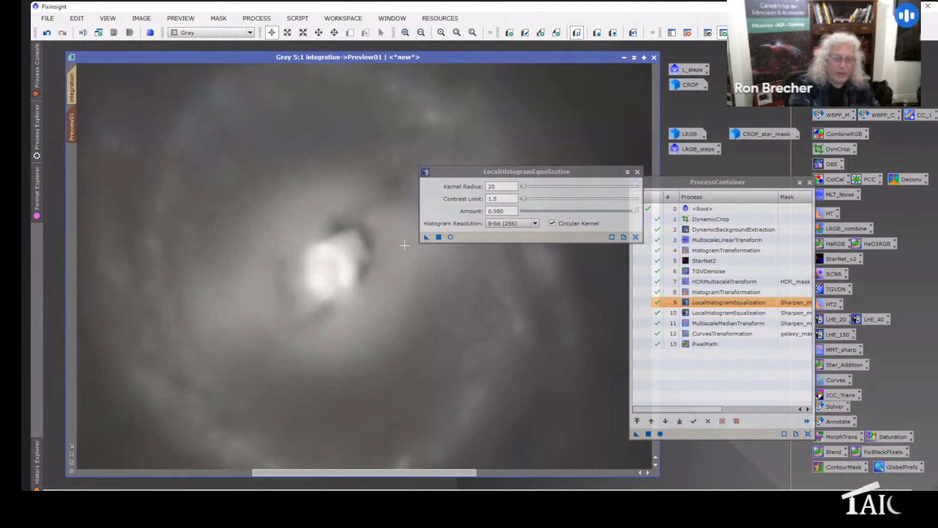
{"action": "key", "text": "ctrl+shift+z"}
{"action": "key", "text": "ctrl+shift+z"}
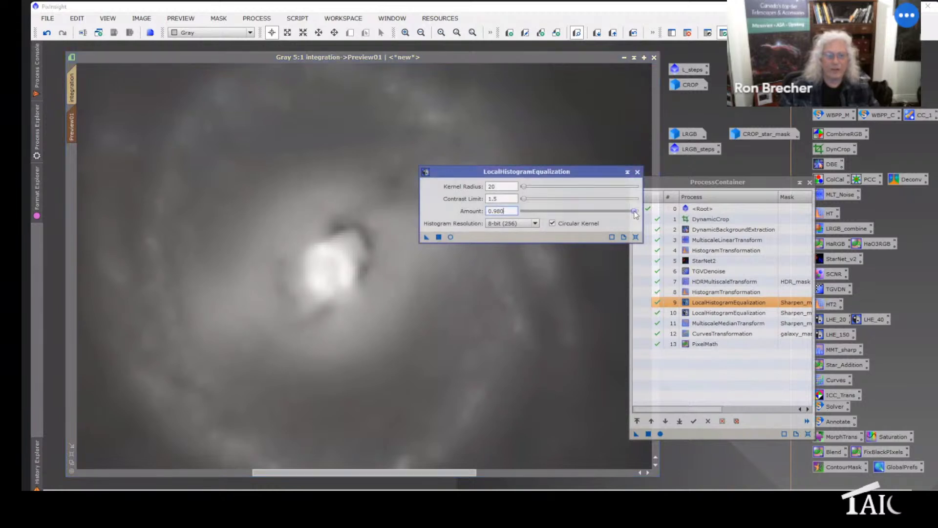
Step: Set the LocalHistogramEqualization amount to 0.280 with the circular kernel enabled, and apply it to Preview01 and the full integration image
{"action": "left_click_drag", "start_coordinate": [637, 211], "coordinate": [555, 218]}
{"action": "left_click", "coordinate": [552, 222]}
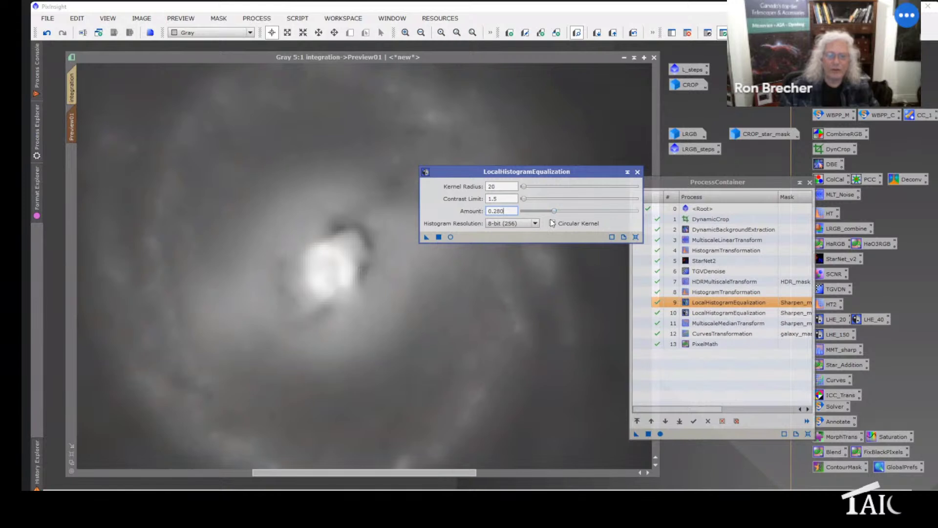
{"action": "left_click", "coordinate": [552, 223]}
{"action": "left_click_drag", "start_coordinate": [427, 238], "coordinate": [382, 270]}
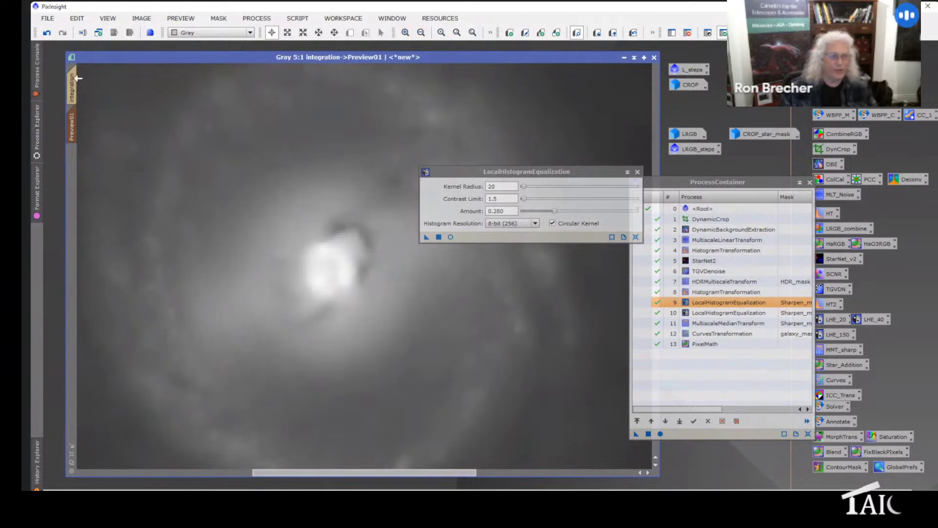
{"action": "left_click", "coordinate": [73, 74]}
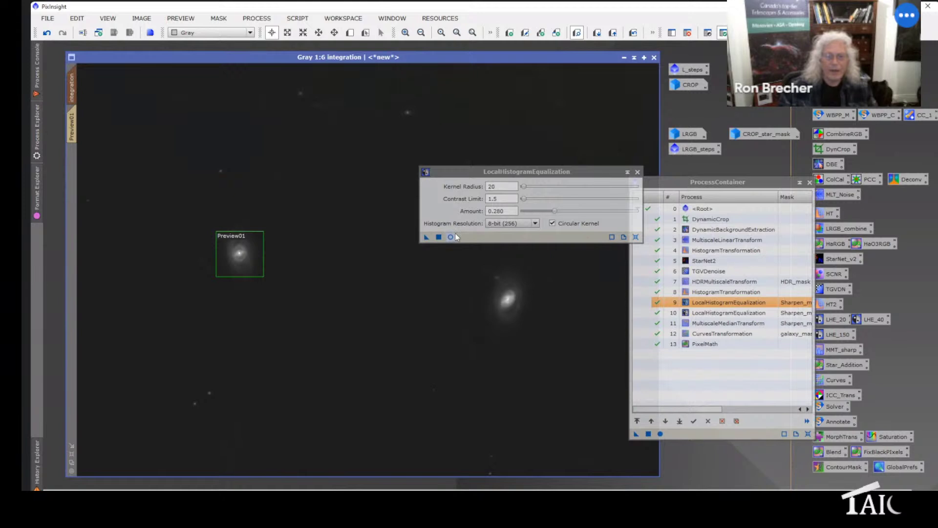
{"action": "left_click_drag", "start_coordinate": [427, 237], "coordinate": [349, 280]}
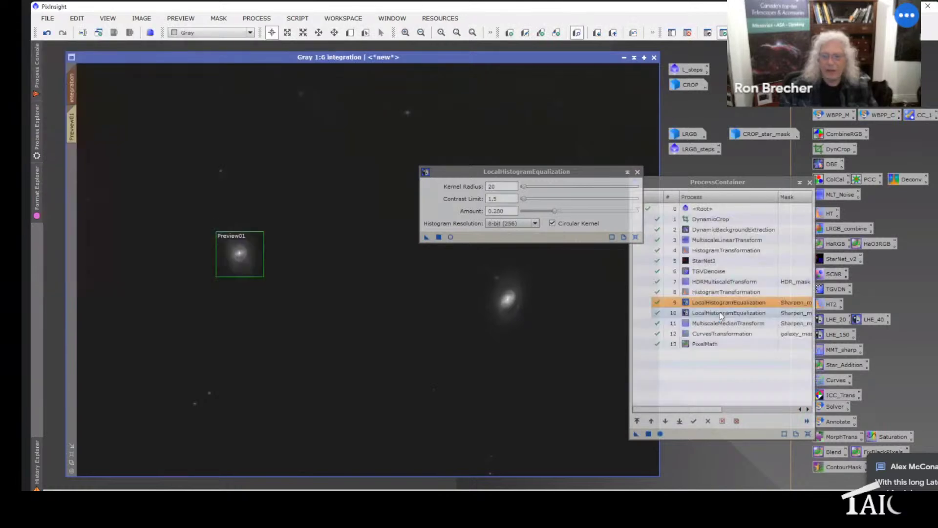
Step: Load the container's step 10 LocalHistogramEqualization with kernel radius 150 and apply it to Preview01 at an amount of 1.000
{"action": "double_click", "coordinate": [720, 312]}
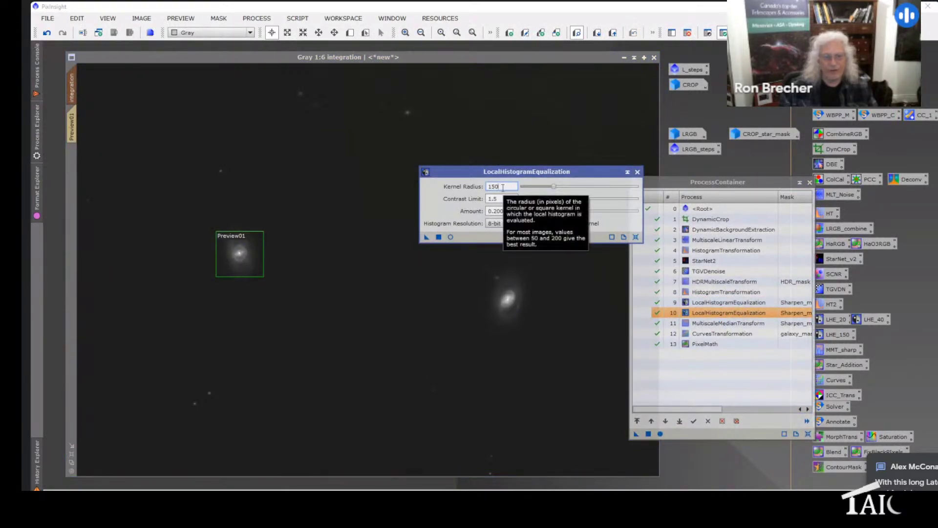
{"action": "left_click", "coordinate": [72, 120]}
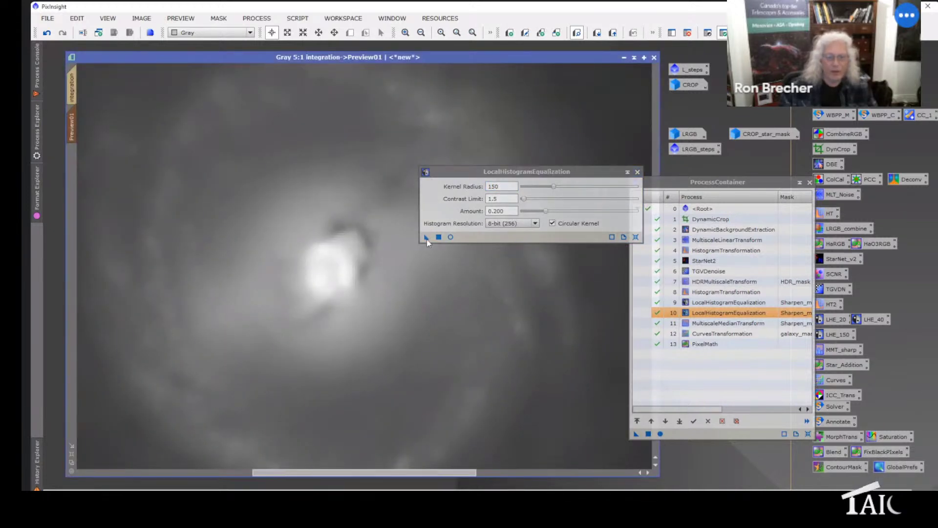
{"action": "left_click_drag", "start_coordinate": [546, 210], "coordinate": [660, 208]}
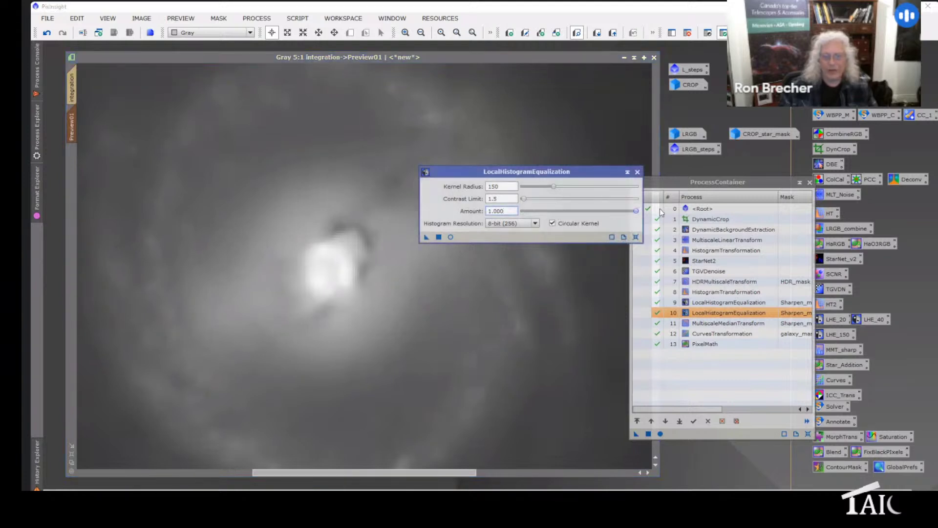
{"action": "left_click", "coordinate": [426, 238]}
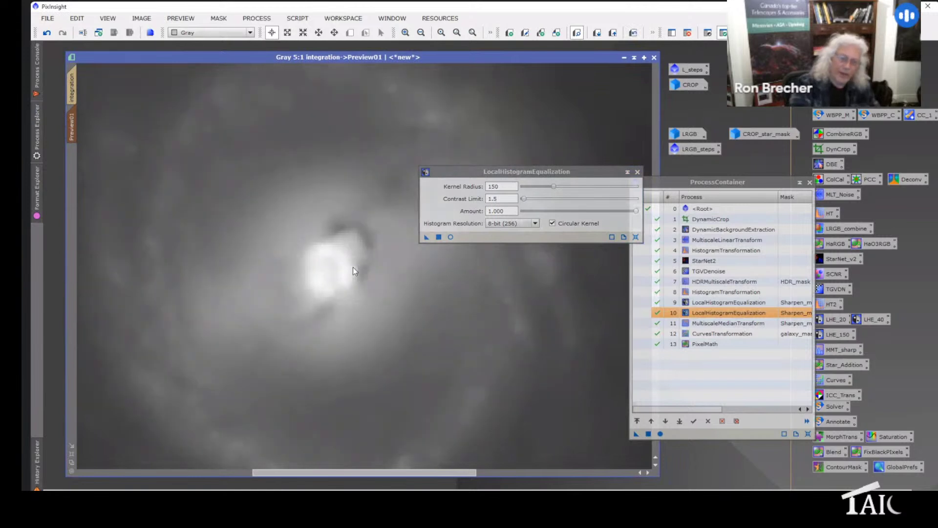
Step: Compare Preview01 before and after the radius 150 LocalHistogramEqualization at full amount
{"action": "key", "text": "ctrl+shift+z"}
{"action": "key", "text": "ctrl+shift+z"}
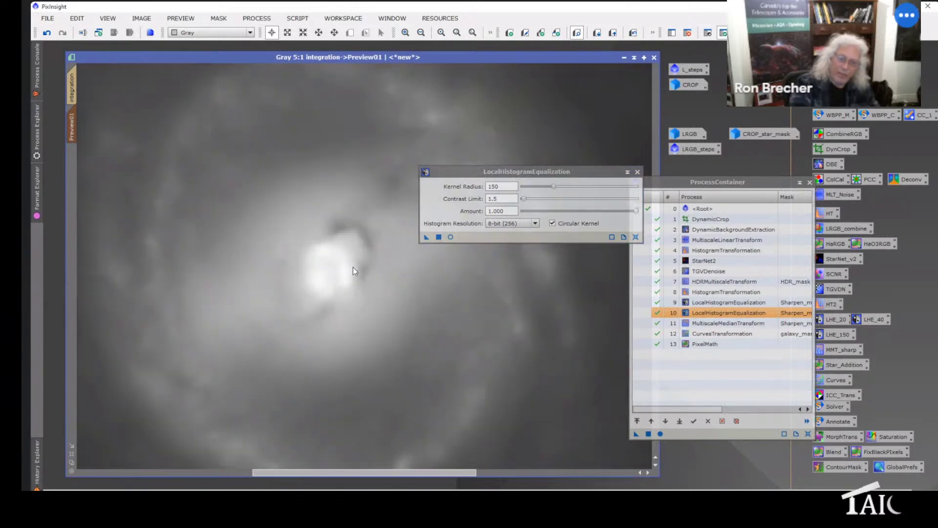
{"action": "key", "text": "ctrl+shift+z"}
{"action": "key", "text": "ctrl+shift+z"}
{"action": "key", "text": "ctrl+shift+z"}
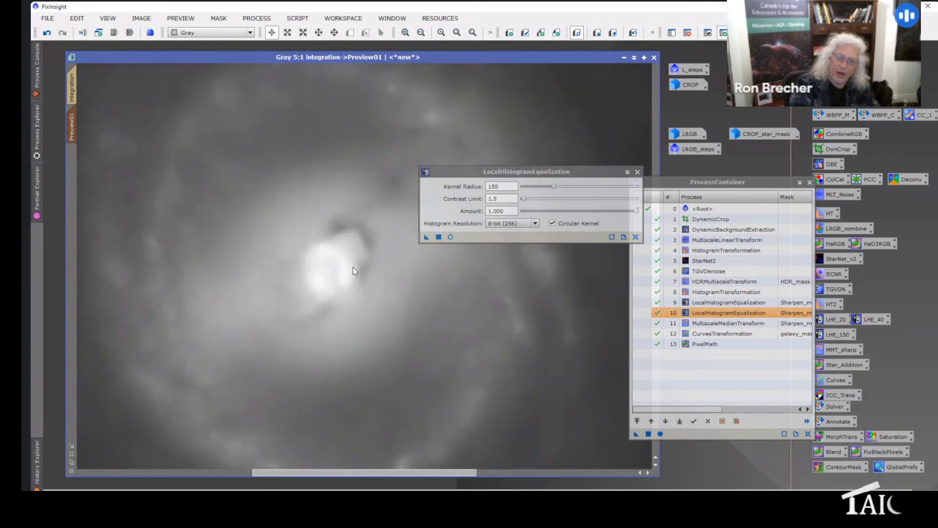
{"action": "key", "text": "ctrl+shift+z"}
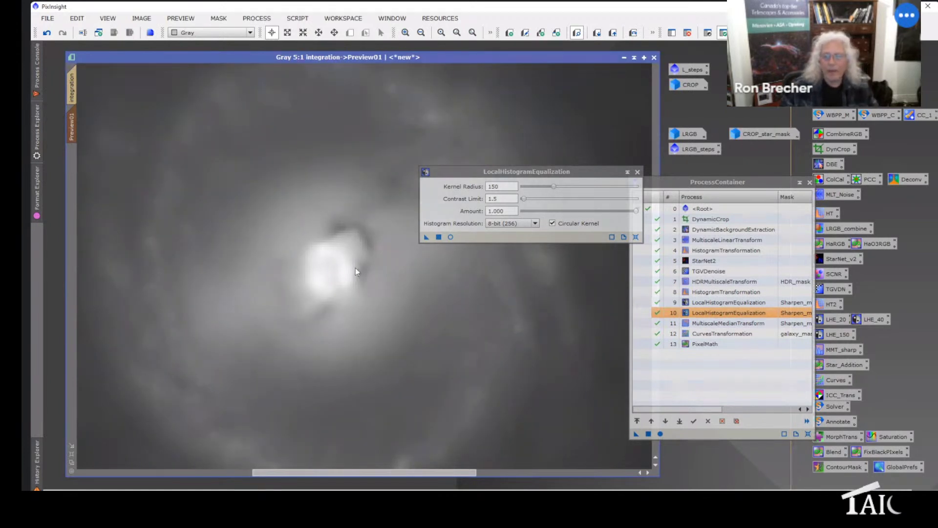
Step: Reload the saved step 10 LocalHistogramEqualization with amount 0.200, apply it to Preview01, and close the tool
{"action": "left_click", "coordinate": [636, 212]}
{"action": "left_click_drag", "start_coordinate": [636, 212], "coordinate": [551, 216]}
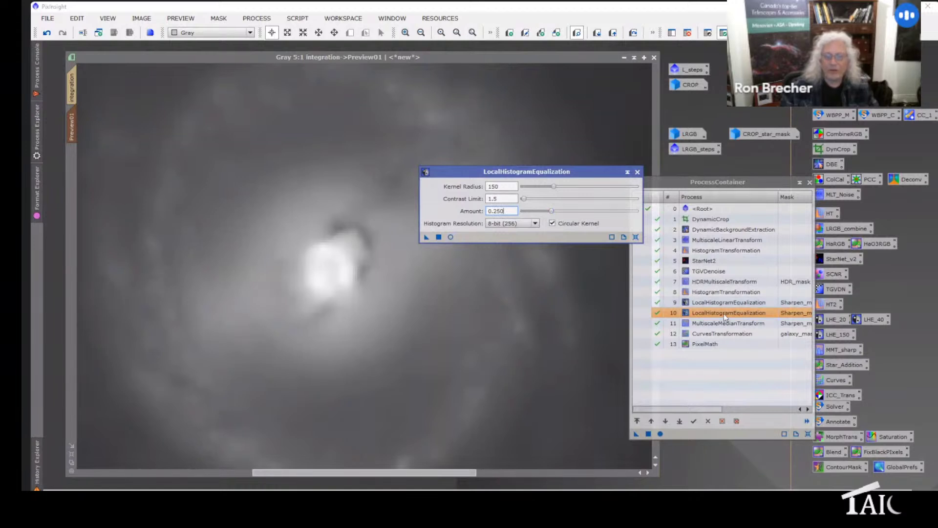
{"action": "left_click_drag", "start_coordinate": [724, 313], "coordinate": [564, 232]}
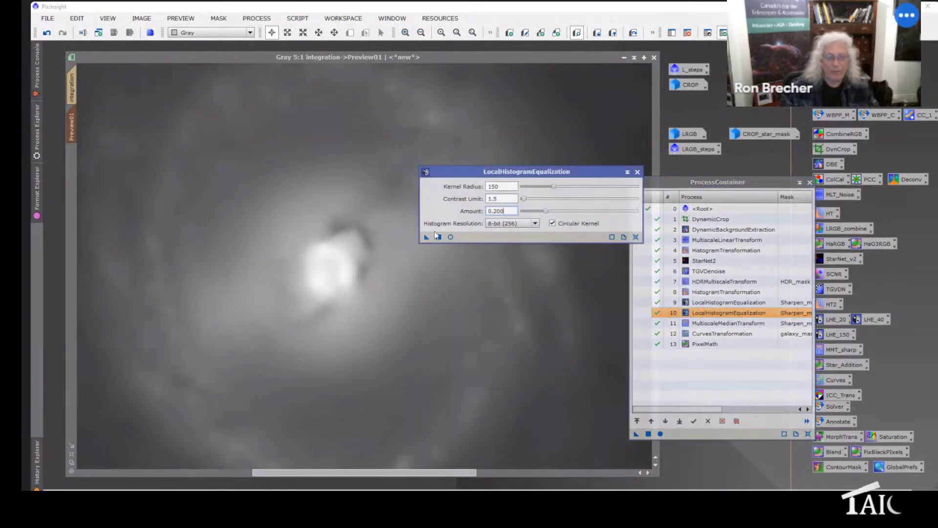
{"action": "left_click_drag", "start_coordinate": [426, 238], "coordinate": [381, 253]}
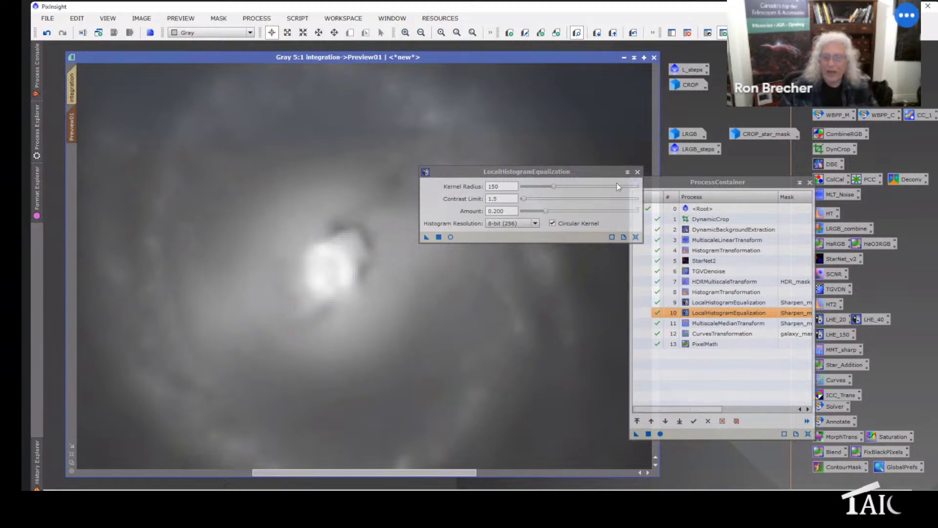
{"action": "left_click", "coordinate": [637, 172]}
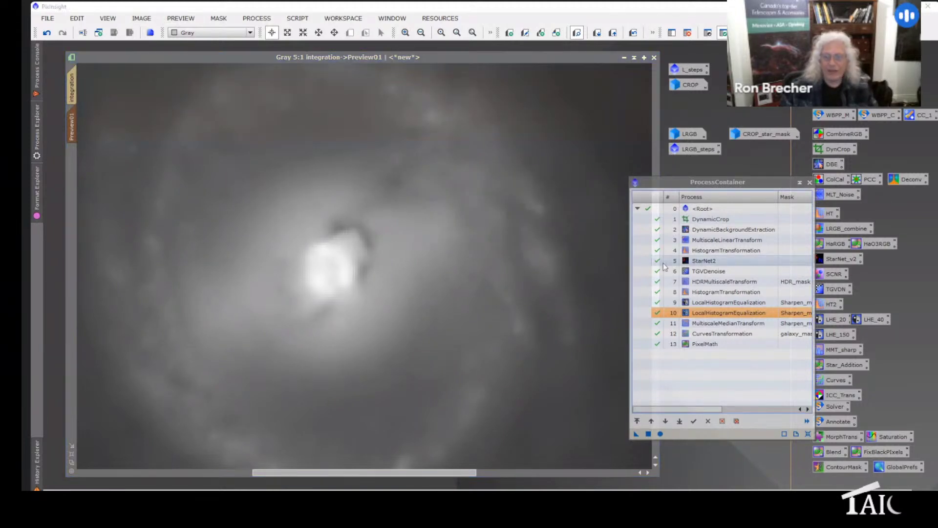
Step: Load the container's step 11 MultiscaleMedianTransform and review the settings of its residual layer and detail layers 2 to 4
{"action": "double_click", "coordinate": [709, 323]}
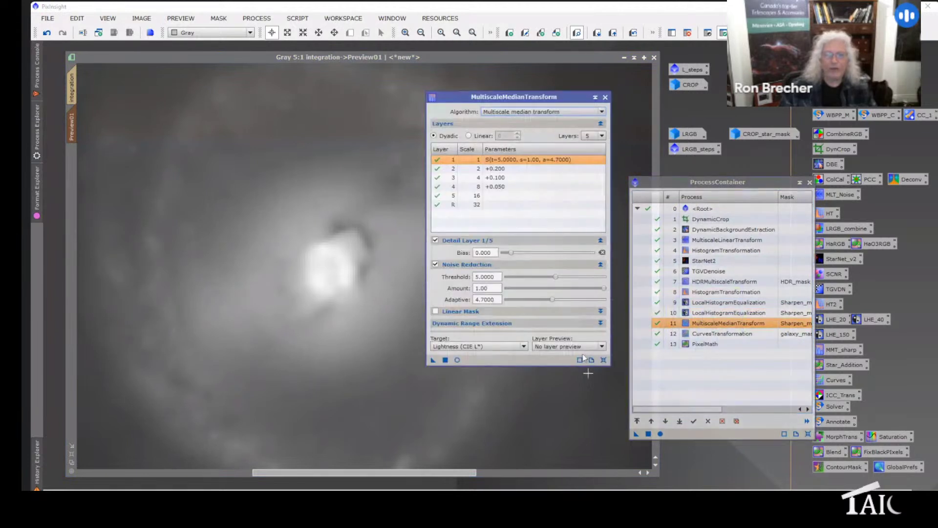
{"action": "left_click_drag", "start_coordinate": [514, 100], "coordinate": [550, 103]}
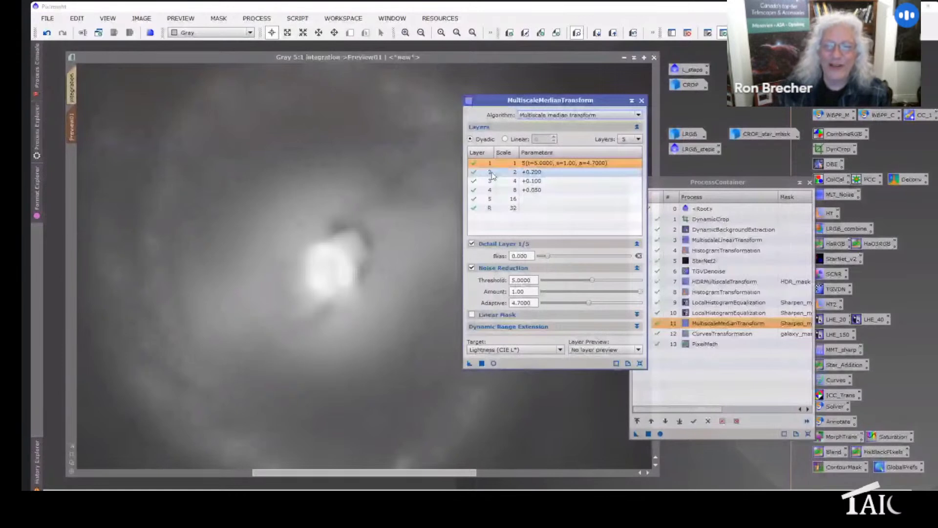
{"action": "left_click", "coordinate": [486, 208]}
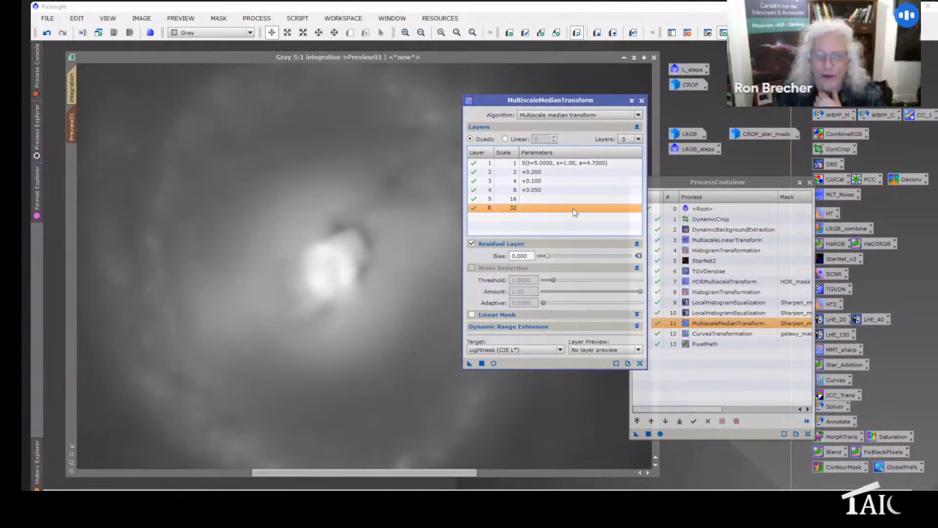
{"action": "left_click", "coordinate": [498, 190]}
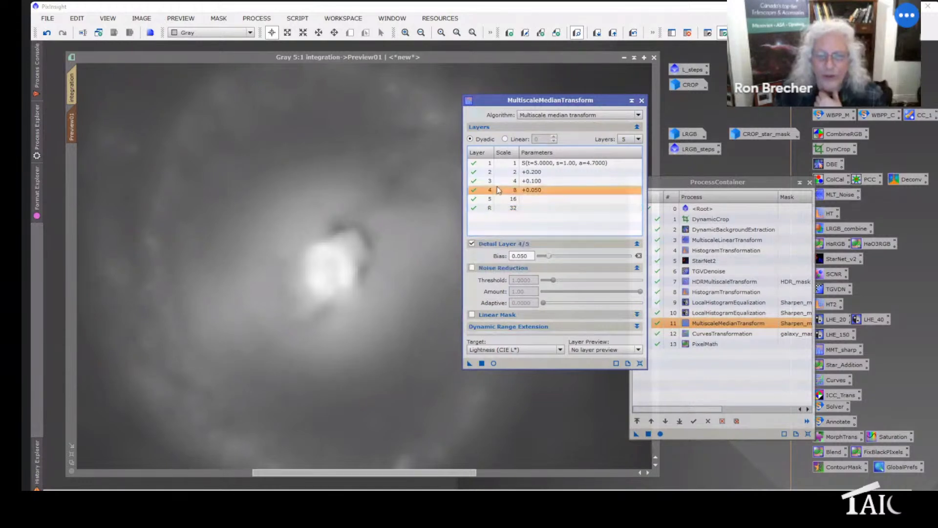
{"action": "left_click_drag", "start_coordinate": [498, 190], "coordinate": [497, 163]}
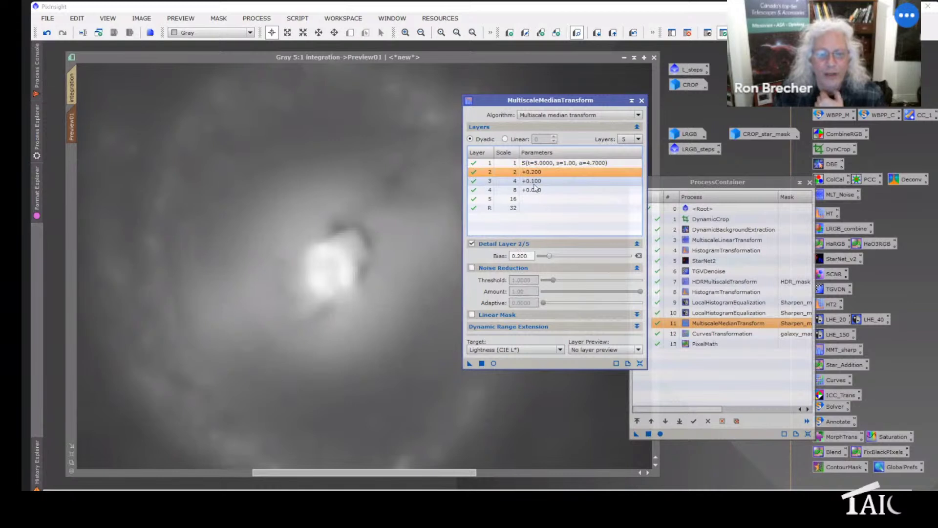
{"action": "left_click", "coordinate": [532, 182]}
{"action": "left_click", "coordinate": [534, 191]}
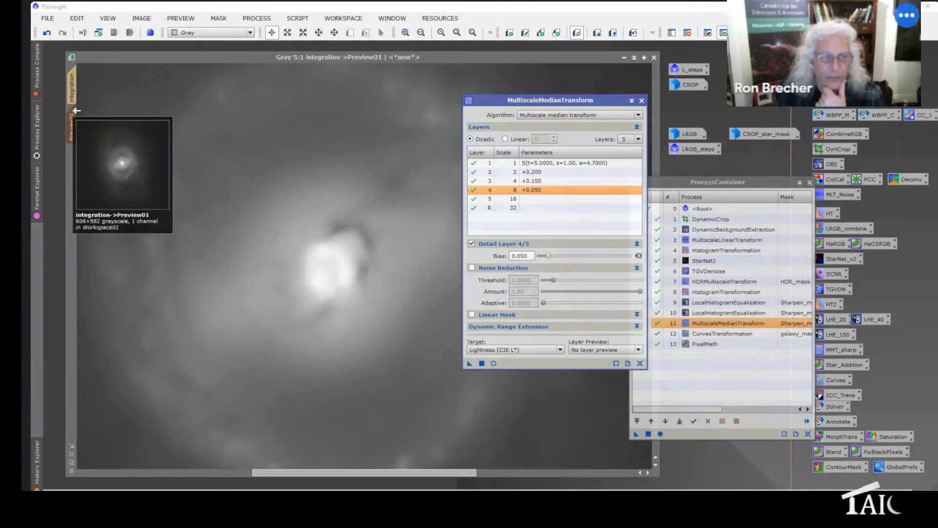
Step: Check the integration image's processing history and apply the container's step 10 LocalHistogramEqualization to the whole integration image
{"action": "left_click", "coordinate": [77, 89]}
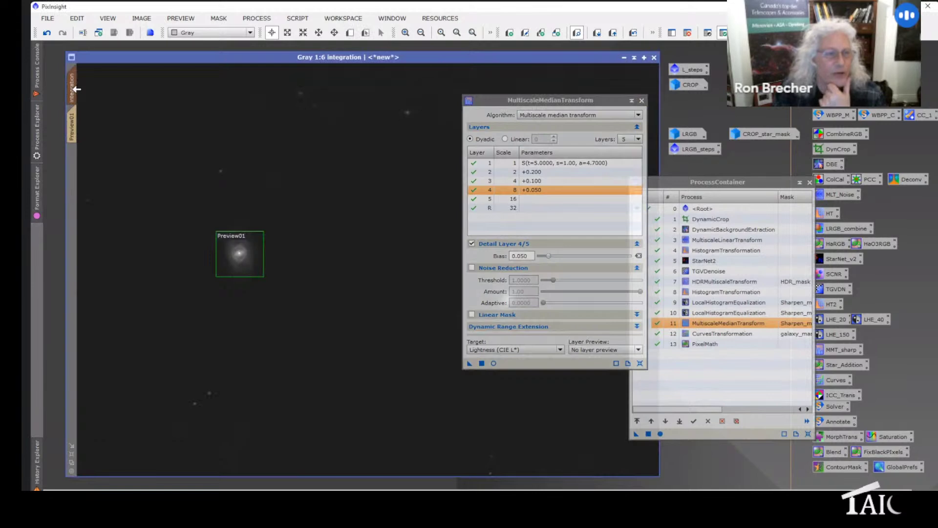
{"action": "right_click", "coordinate": [77, 89]}
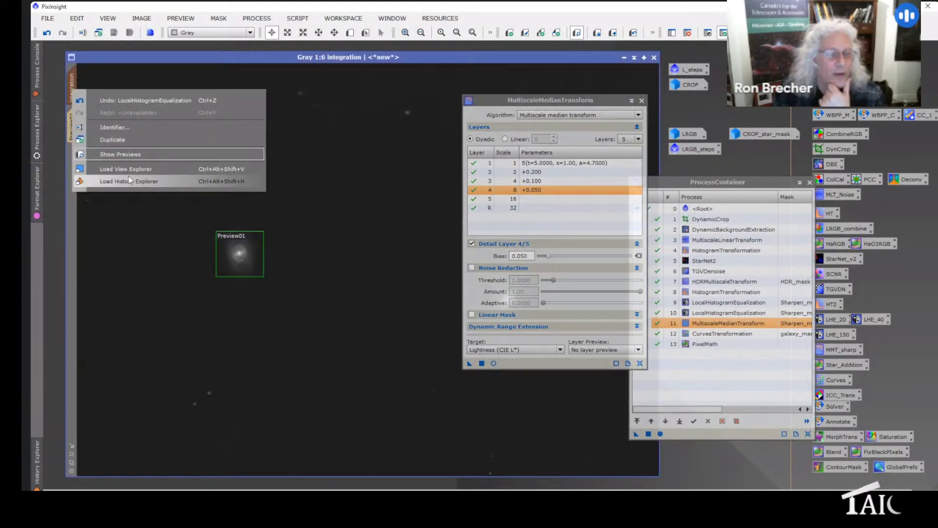
{"action": "left_click", "coordinate": [128, 180]}
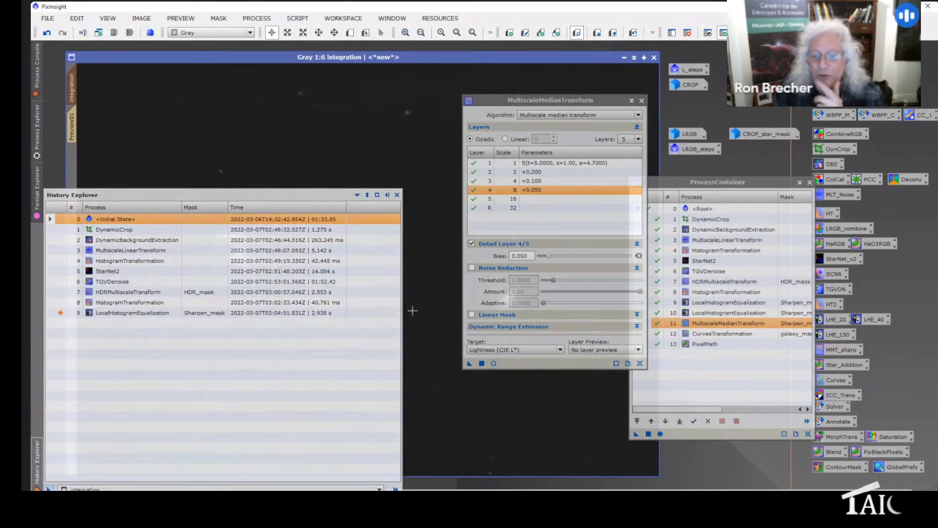
{"action": "left_click", "coordinate": [710, 314]}
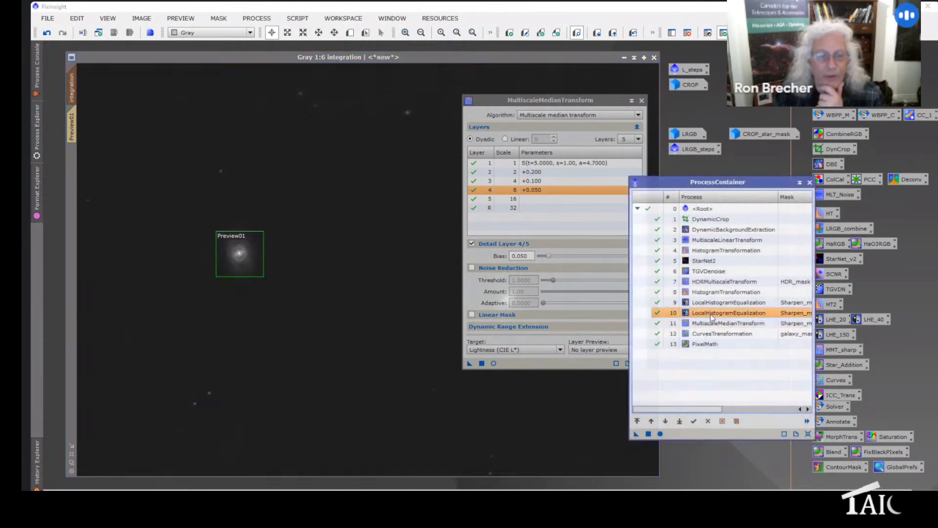
{"action": "left_click_drag", "start_coordinate": [710, 315], "coordinate": [287, 280]}
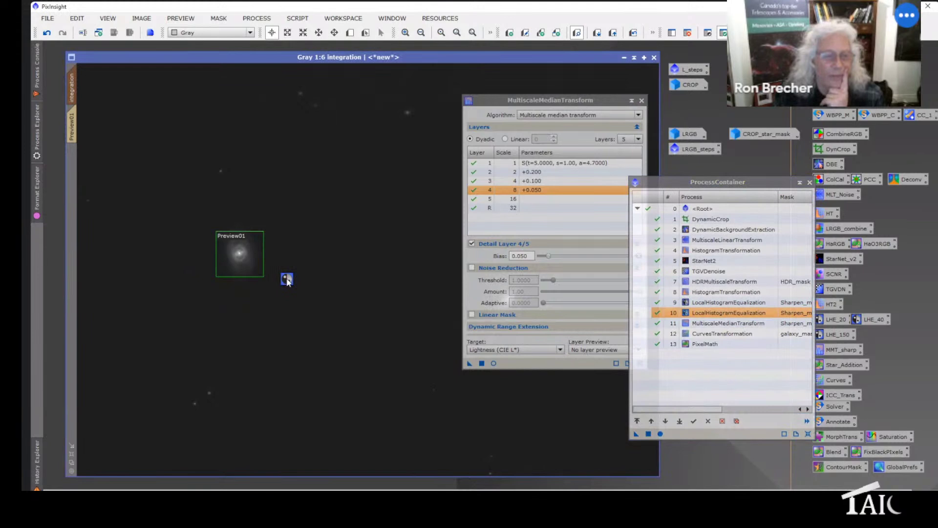
{"action": "left_click_drag", "start_coordinate": [287, 280], "coordinate": [288, 280]}
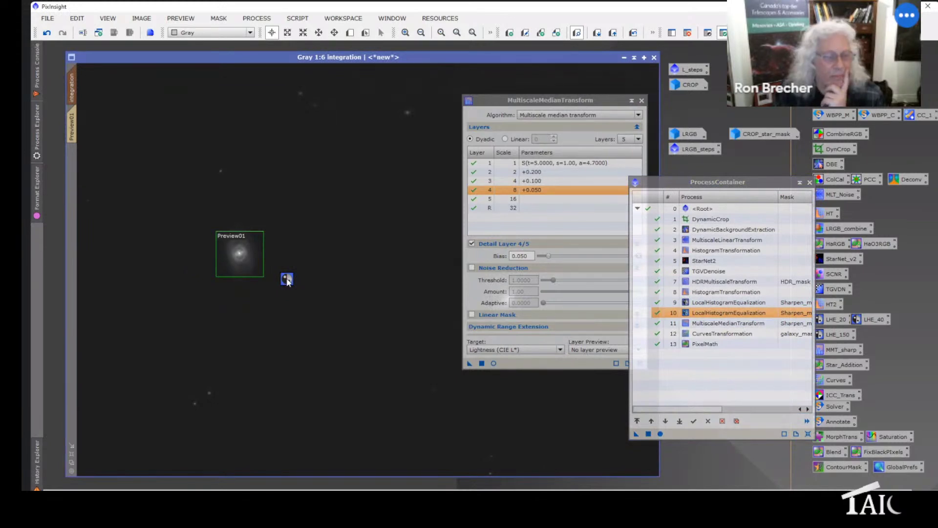
{"action": "left_click_drag", "start_coordinate": [288, 281], "coordinate": [287, 280]}
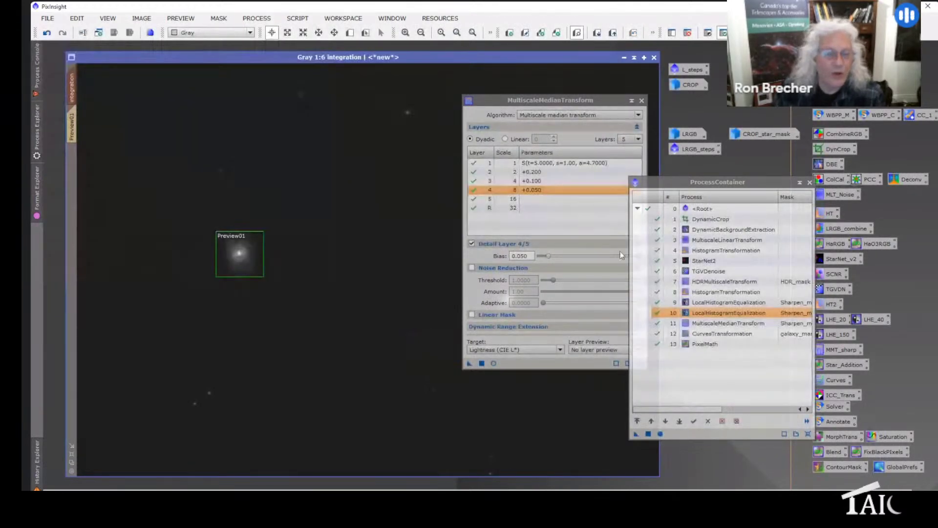
Step: Apply the loaded MultiscaleMedianTransform with biases of 0.200, 0.100 and 0.050 on layers 2 to 4 to Preview01
{"action": "left_click", "coordinate": [79, 114]}
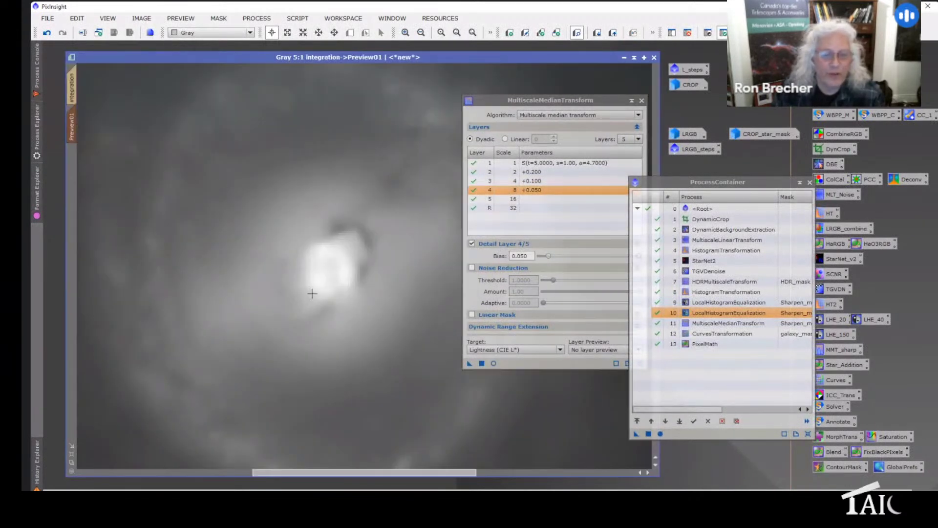
{"action": "scroll", "coordinate": [312, 293], "scroll_direction": "down", "scroll_amount": 2}
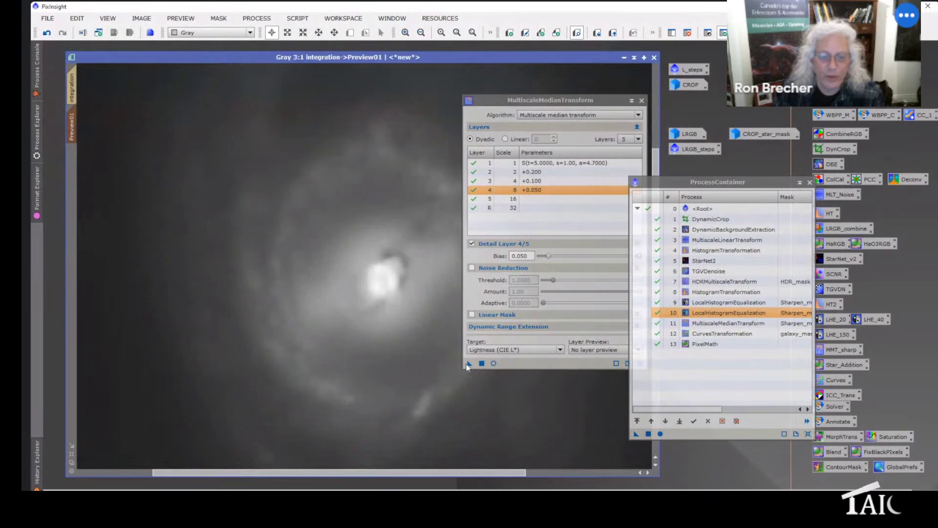
{"action": "left_click", "coordinate": [468, 363]}
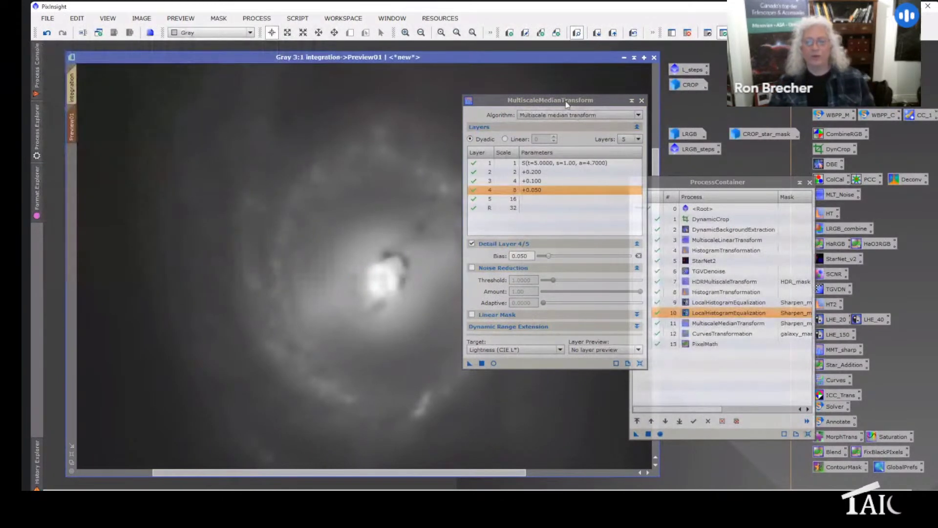
Step: Move the MultiscaleMedianTransform window off the galaxy and show the mask overlay on Preview01, hiding it again after inspection
{"action": "left_click", "coordinate": [567, 104]}
{"action": "left_click_drag", "start_coordinate": [567, 104], "coordinate": [722, 106]}
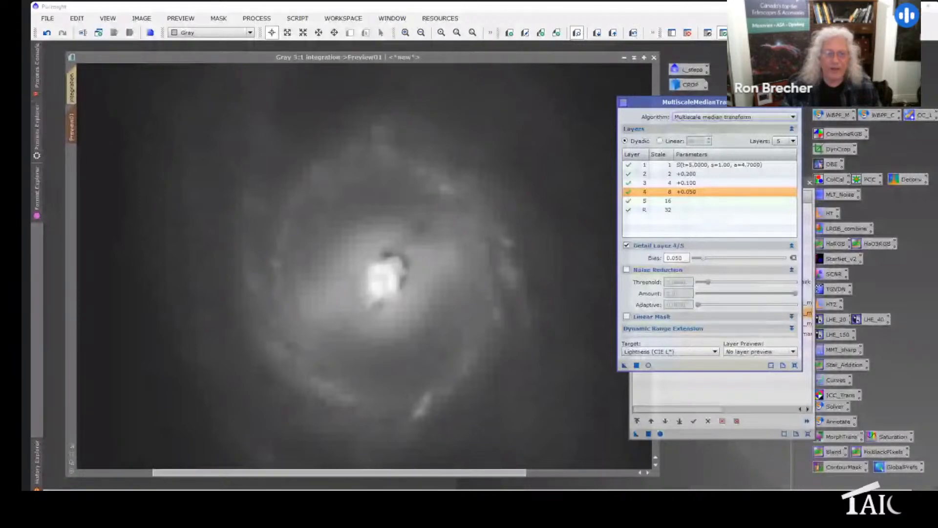
{"action": "left_click", "coordinate": [381, 215]}
{"action": "key", "text": "ctrl+k"}
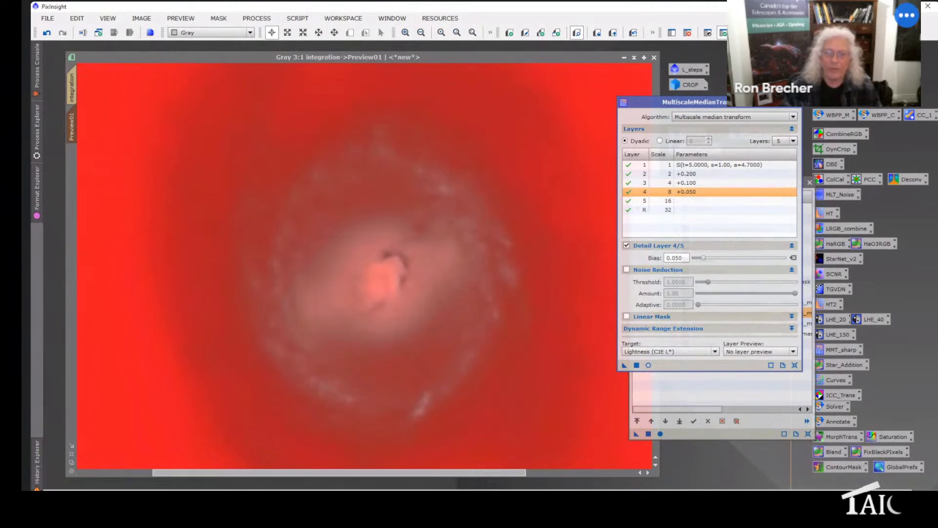
{"action": "key", "text": "ctrl+k"}
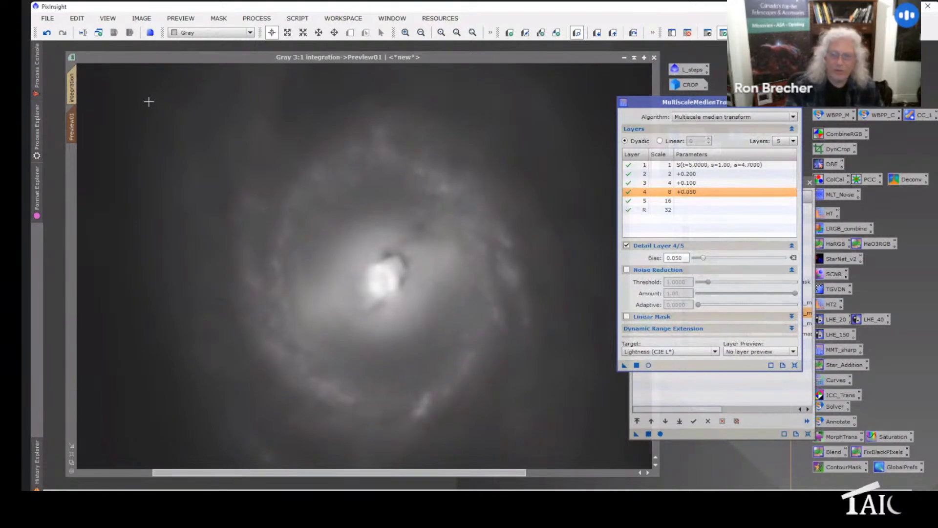
Step: Set the MultiscaleMedianTransform detail layer 3 bias to 0.150 and apply the process to Preview01
{"action": "left_click", "coordinate": [678, 182]}
{"action": "left_click", "coordinate": [681, 257]}
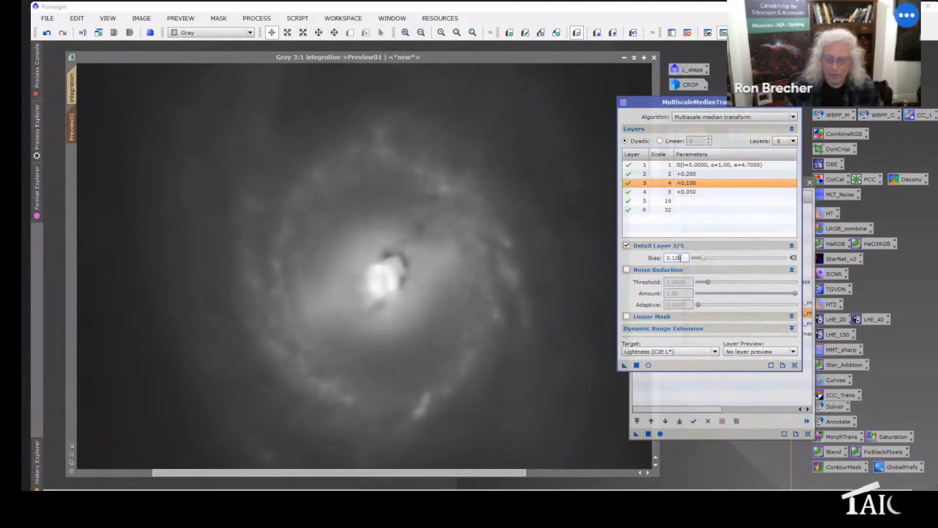
{"action": "key", "text": "BackSpace"}
{"action": "type", "text": "5"}
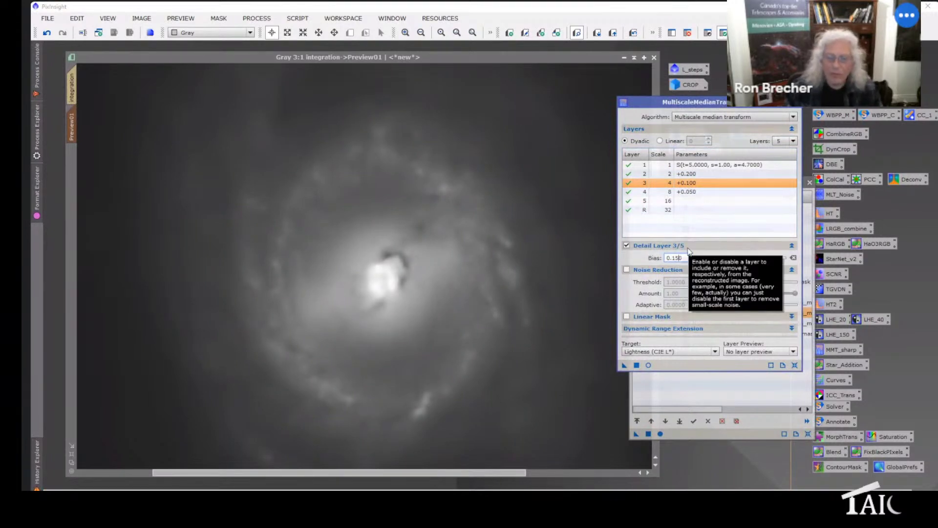
{"action": "left_click_drag", "start_coordinate": [624, 367], "coordinate": [418, 255]}
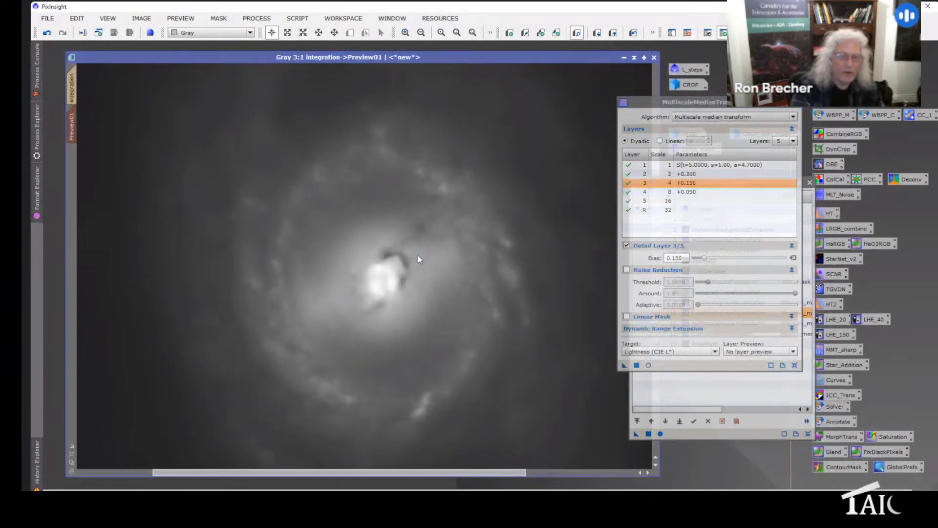
Step: Apply the MultiscaleMedianTransform with the 0.150 layer 3 bias to the whole integration image and close the tool
{"action": "left_click", "coordinate": [73, 77]}
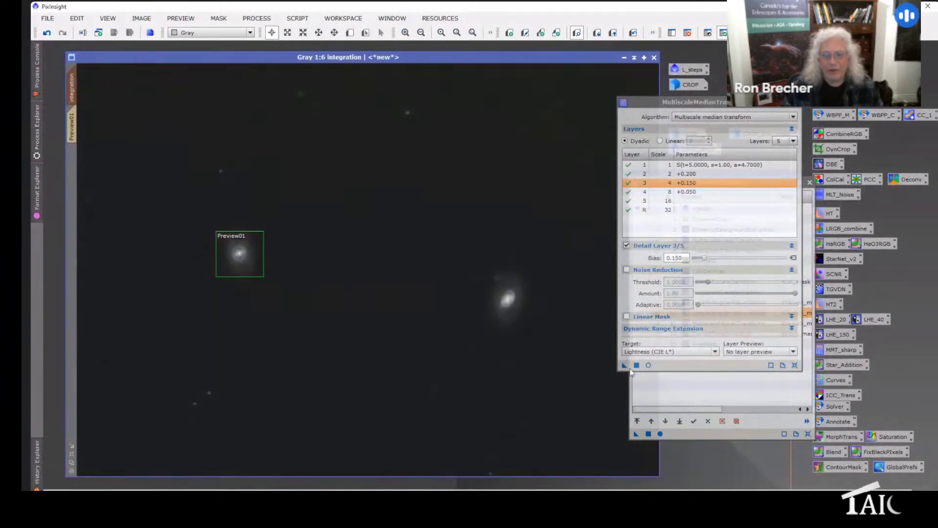
{"action": "left_click_drag", "start_coordinate": [624, 365], "coordinate": [397, 259]}
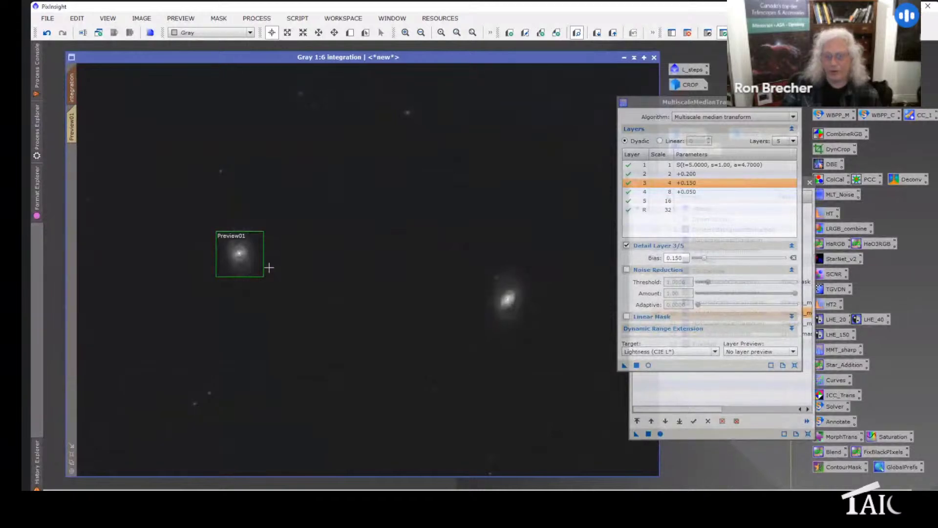
{"action": "left_click", "coordinate": [797, 105]}
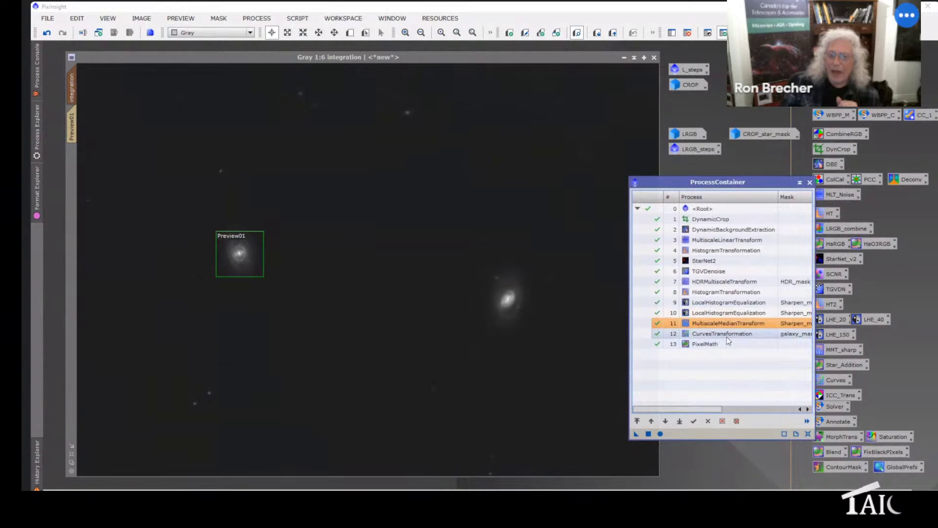
Step: Open the galaxy_mask image required by container step 12 and apply it as the mask of the integration image
{"action": "left_click", "coordinate": [726, 336]}
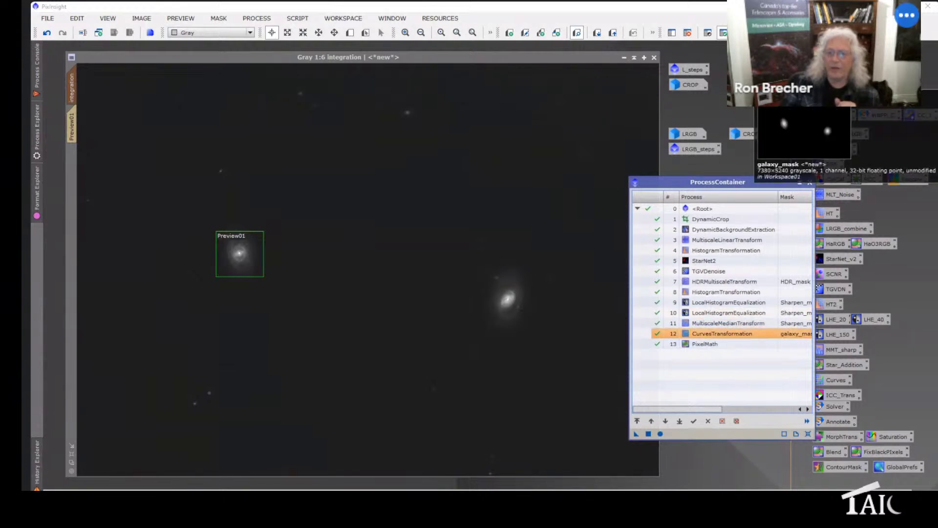
{"action": "double_click", "coordinate": [762, 97]}
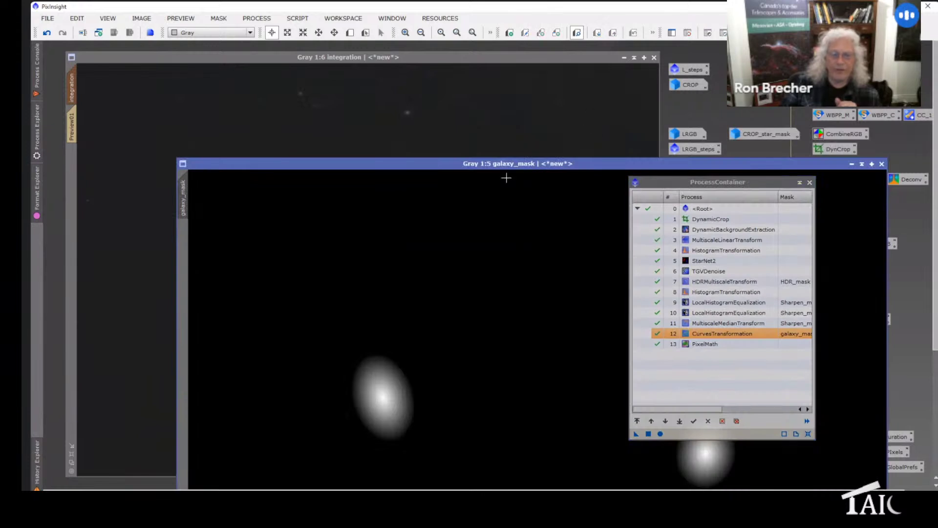
{"action": "left_click_drag", "start_coordinate": [491, 164], "coordinate": [395, 60]}
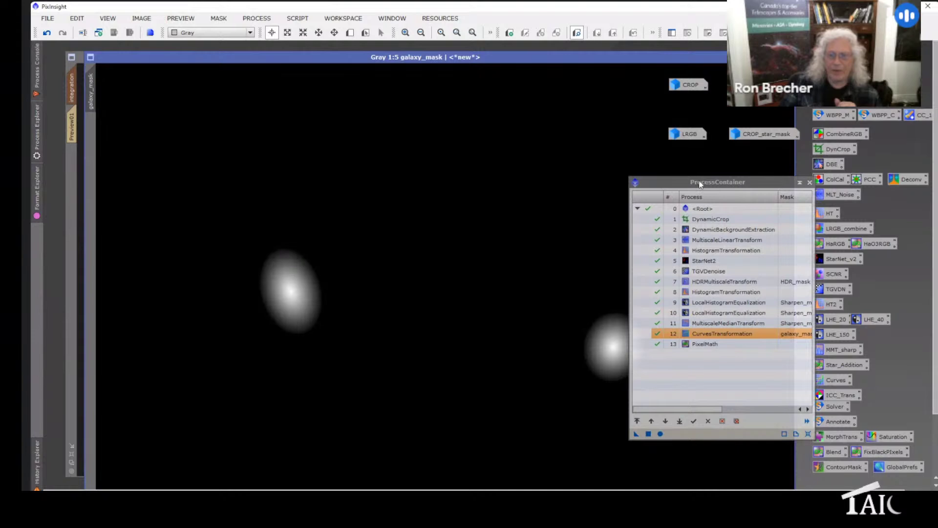
{"action": "left_click_drag", "start_coordinate": [699, 180], "coordinate": [747, 179]}
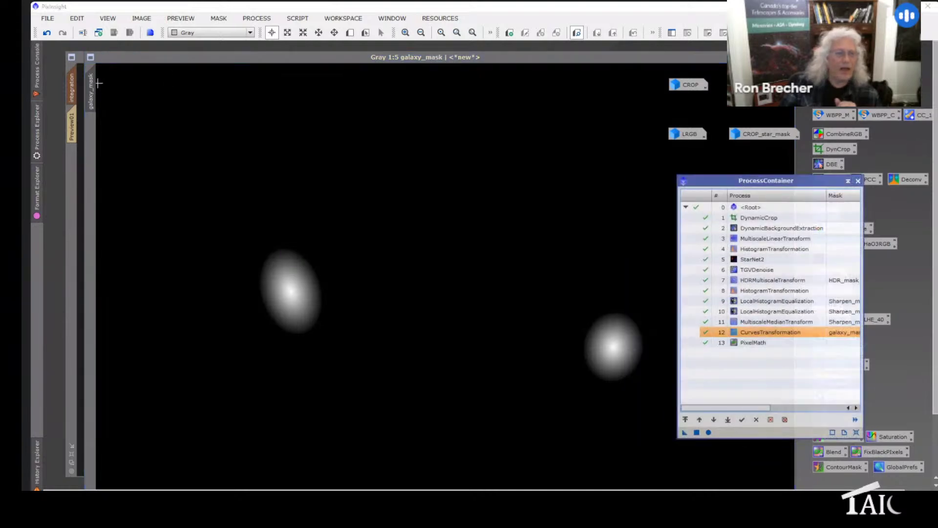
{"action": "left_click_drag", "start_coordinate": [91, 86], "coordinate": [71, 174]}
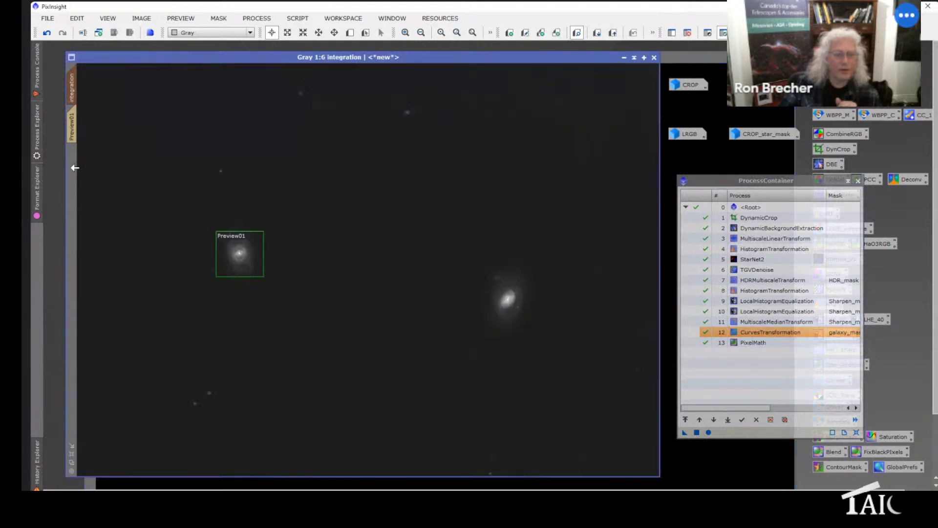
Step: Load the container's step 12 CurvesTransformation and apply its curve to Preview01 through the galaxy mask
{"action": "double_click", "coordinate": [763, 331]}
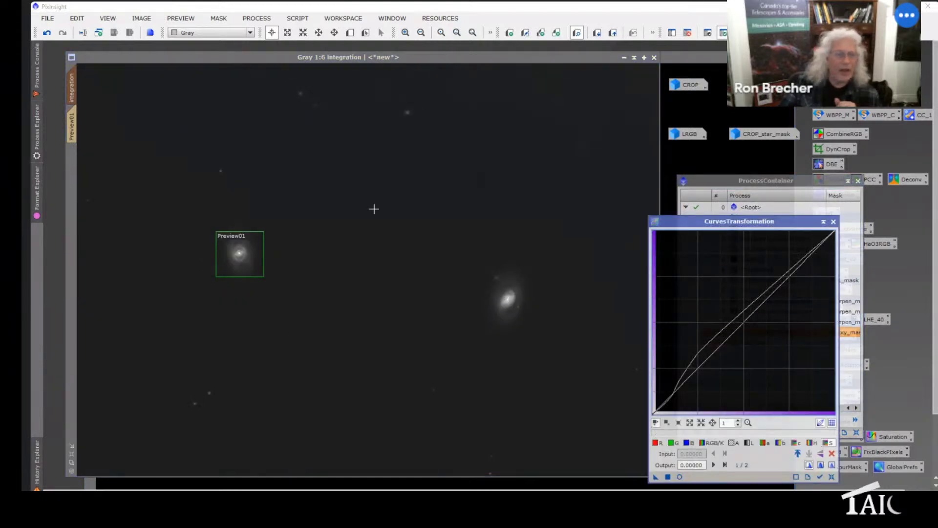
{"action": "left_click", "coordinate": [74, 121]}
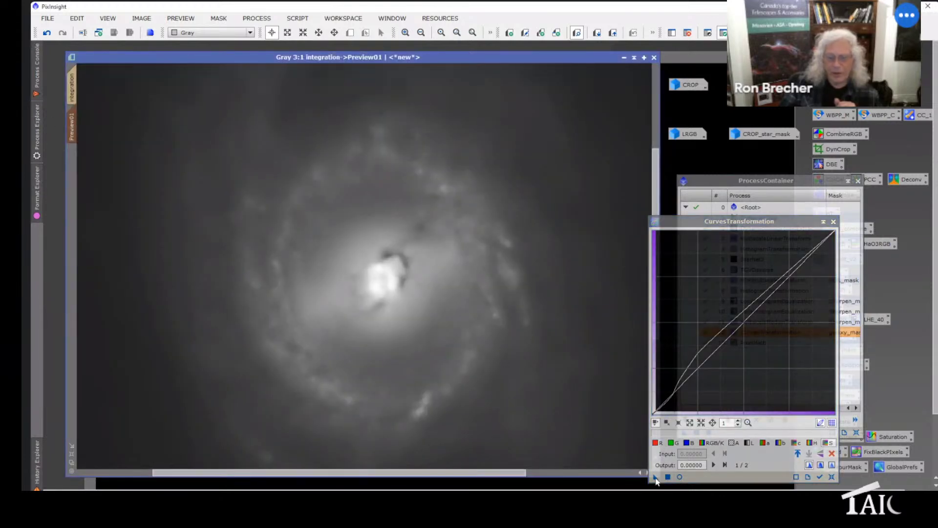
{"action": "left_click_drag", "start_coordinate": [655, 476], "coordinate": [386, 280]}
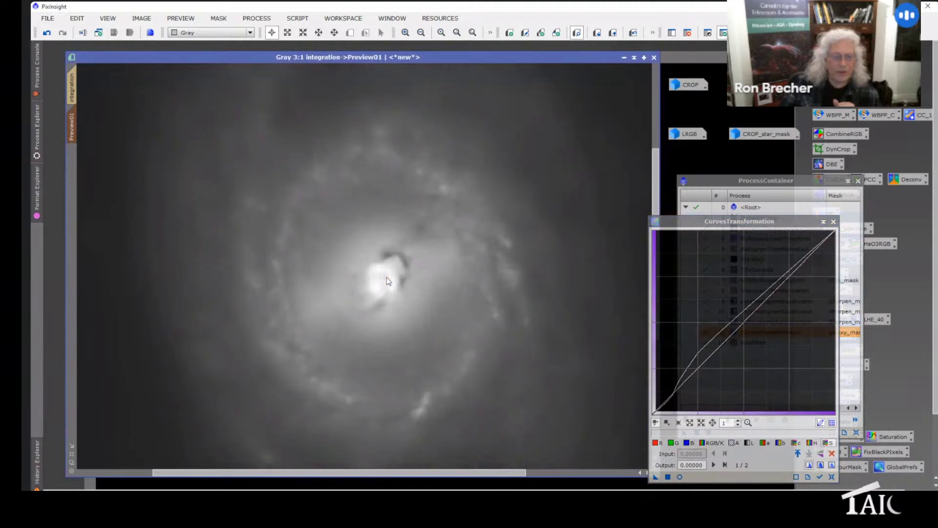
{"action": "scroll", "coordinate": [300, 270], "scroll_direction": "down", "scroll_amount": 2}
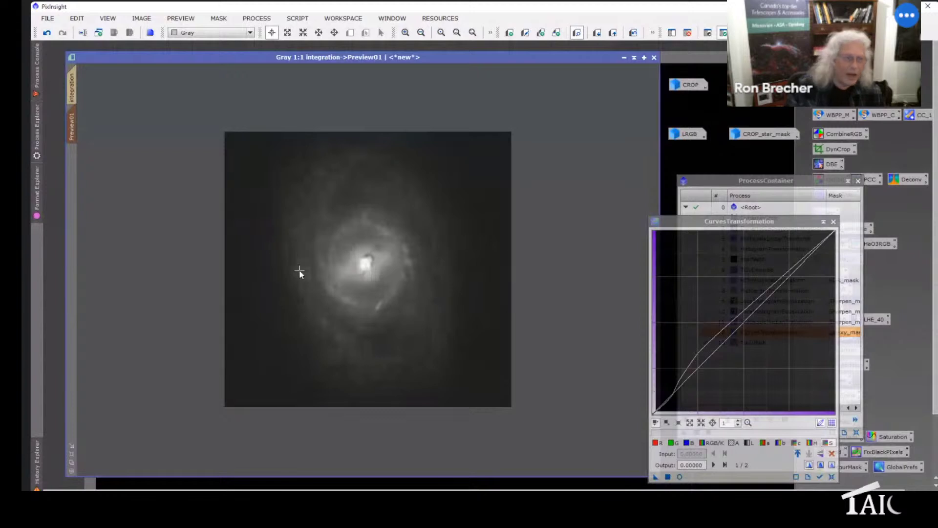
Step: Return to the full integration image, close CurvesTransformation and remove the galaxy mask
{"action": "left_click", "coordinate": [78, 89]}
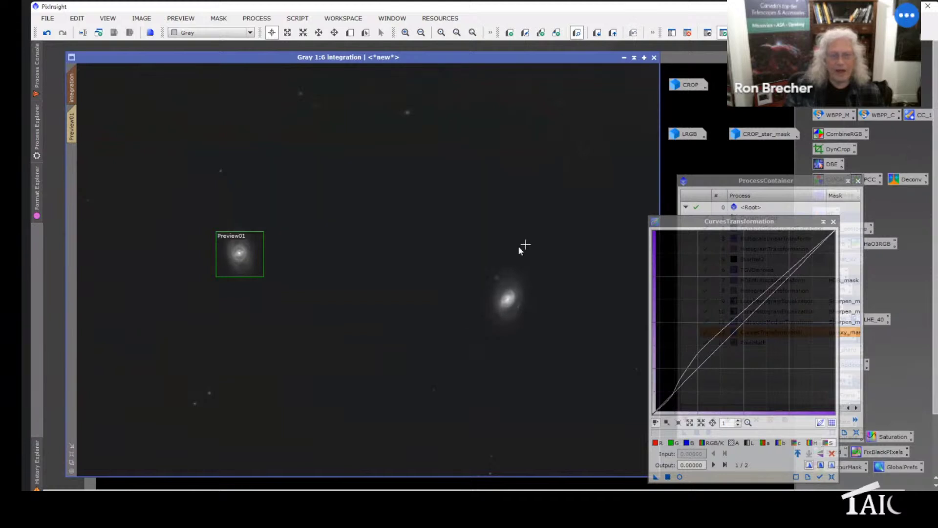
{"action": "left_click", "coordinate": [834, 222]}
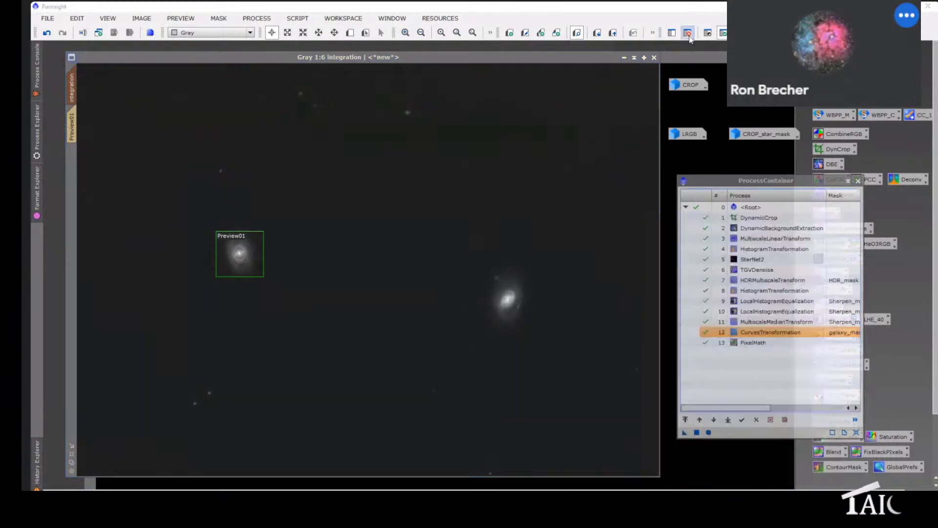
{"action": "left_click", "coordinate": [688, 33]}
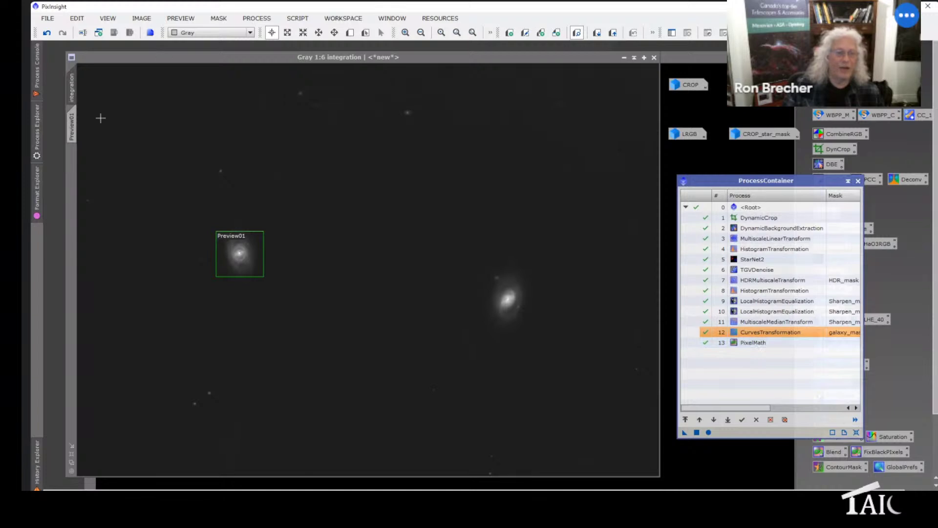
Step: Switch to Preview01, load the container's step 13 PixelMath and space out its expression as $T + star_mask
{"action": "left_click", "coordinate": [75, 130]}
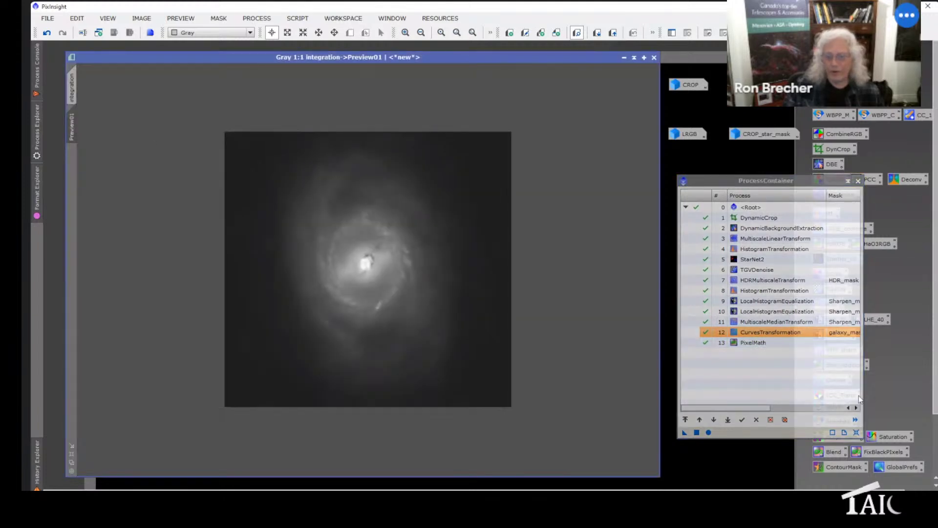
{"action": "left_click", "coordinate": [756, 343]}
{"action": "double_click", "coordinate": [759, 344]}
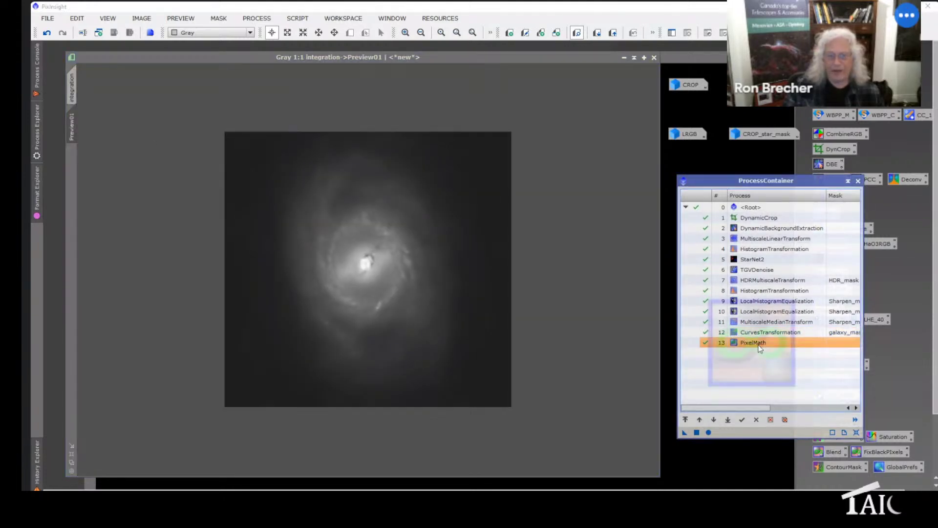
{"action": "left_click_drag", "start_coordinate": [564, 253], "coordinate": [600, 173]}
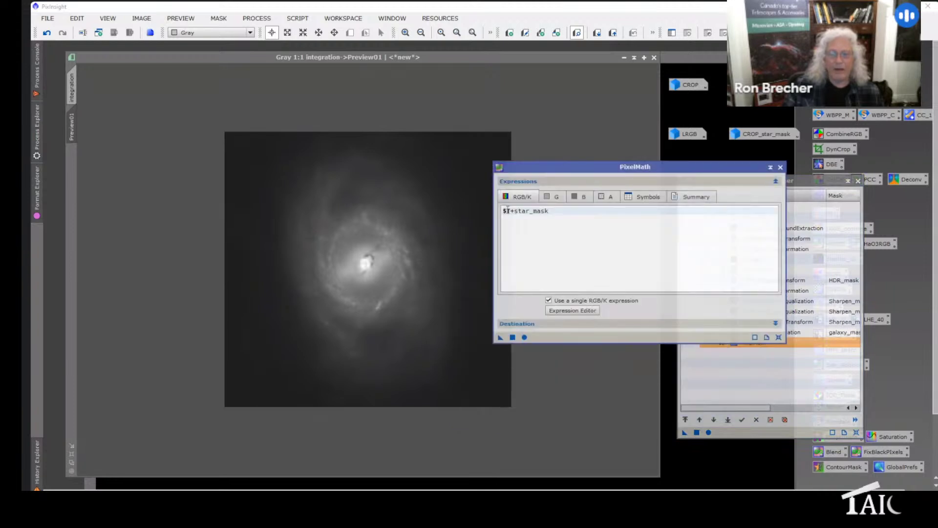
{"action": "left_click", "coordinate": [511, 211]}
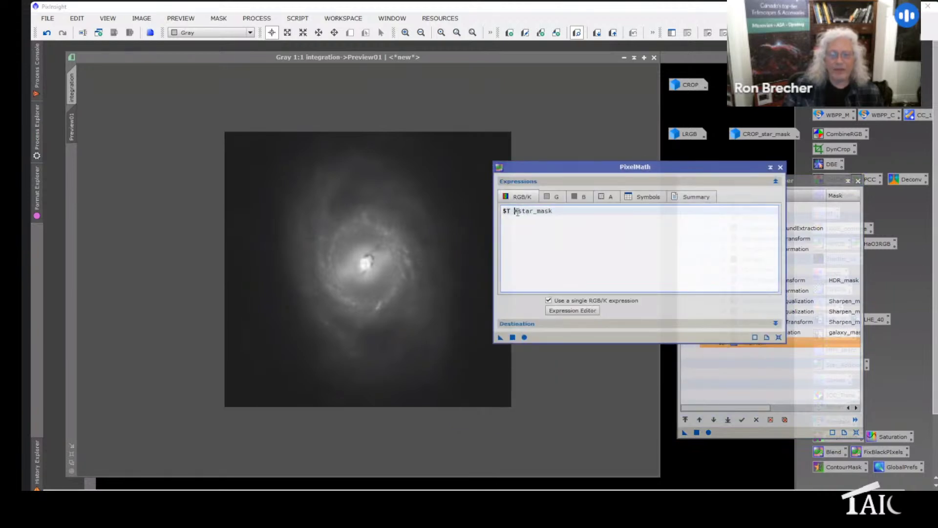
{"action": "left_click", "coordinate": [517, 210]}
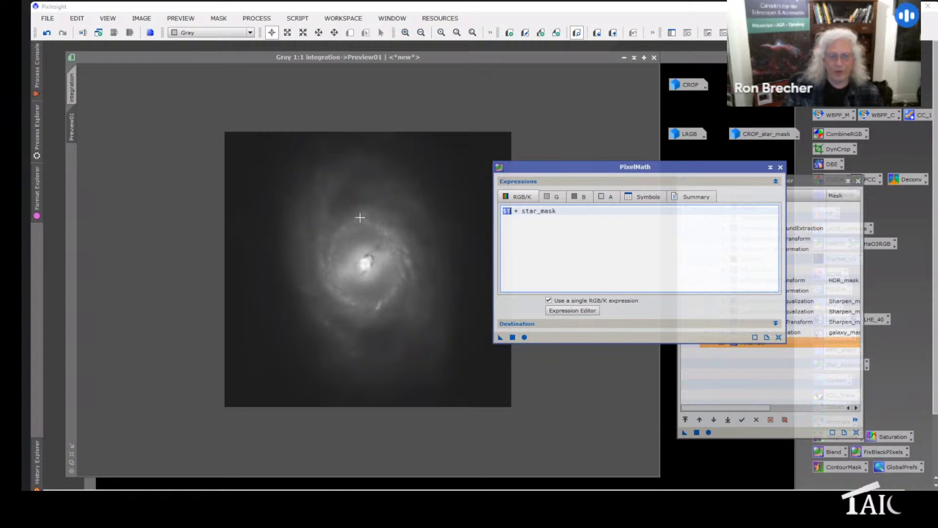
Step: Open the star_mask image named in the PixelMath expression, examine its stars and minimize it again
{"action": "key", "text": "ctrl"}
{"action": "key", "text": "ctrl"}
{"action": "key", "text": "ctrl"}
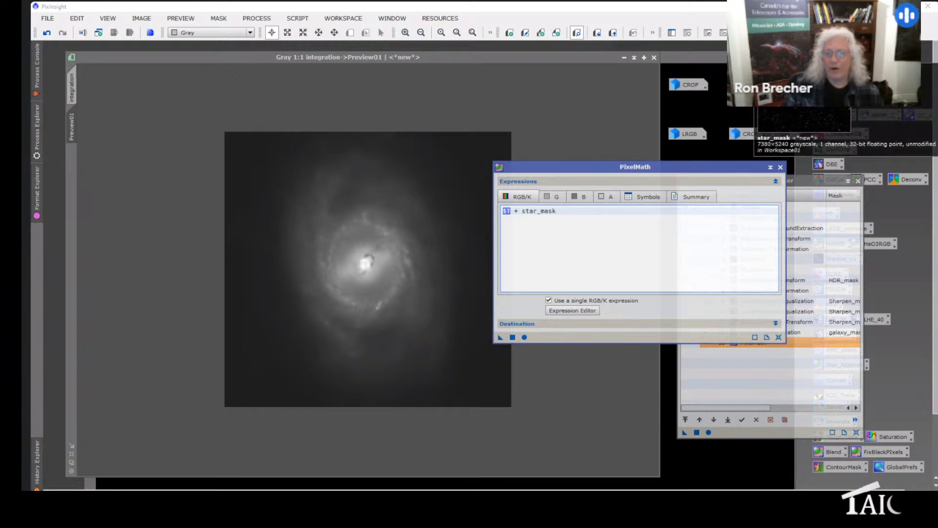
{"action": "double_click", "coordinate": [804, 119]}
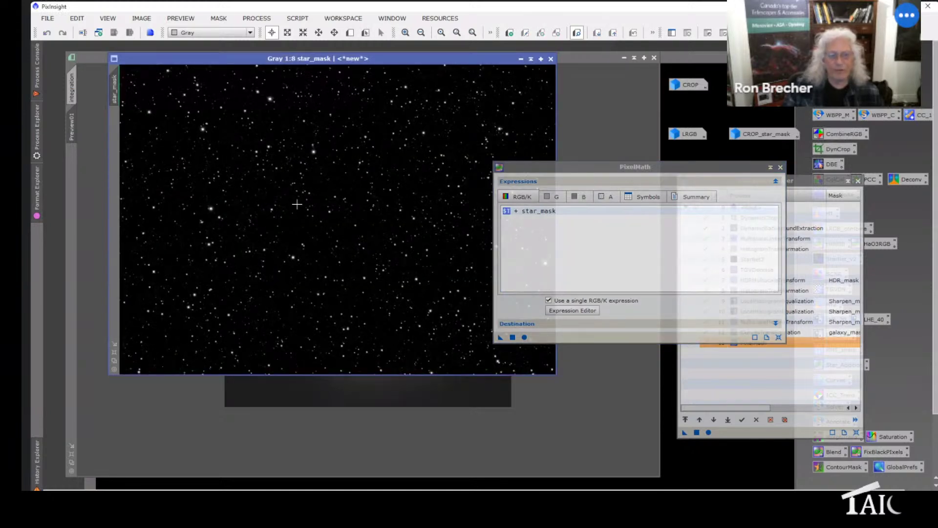
{"action": "left_click", "coordinate": [521, 59]}
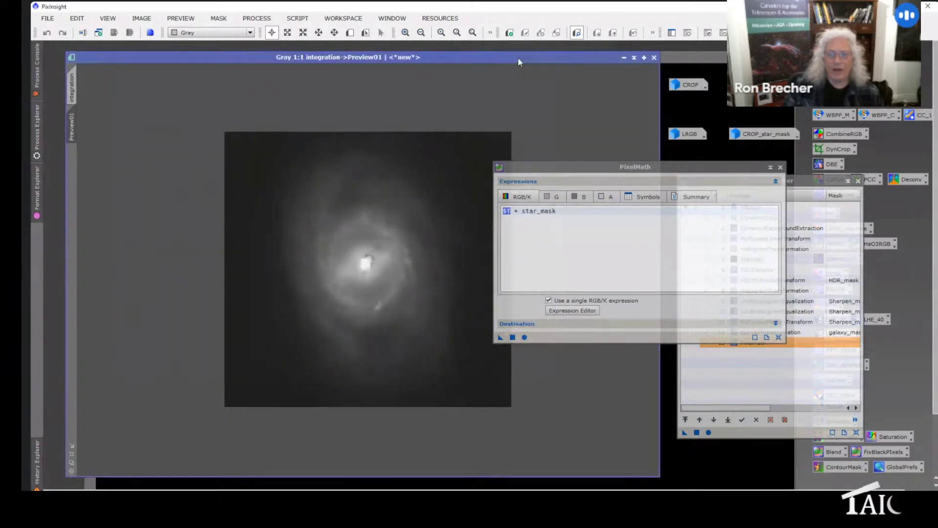
Step: Check the PixelMath destination settings, apply the star addition to Preview01 and compare the galaxy with and without stars
{"action": "left_click", "coordinate": [538, 325]}
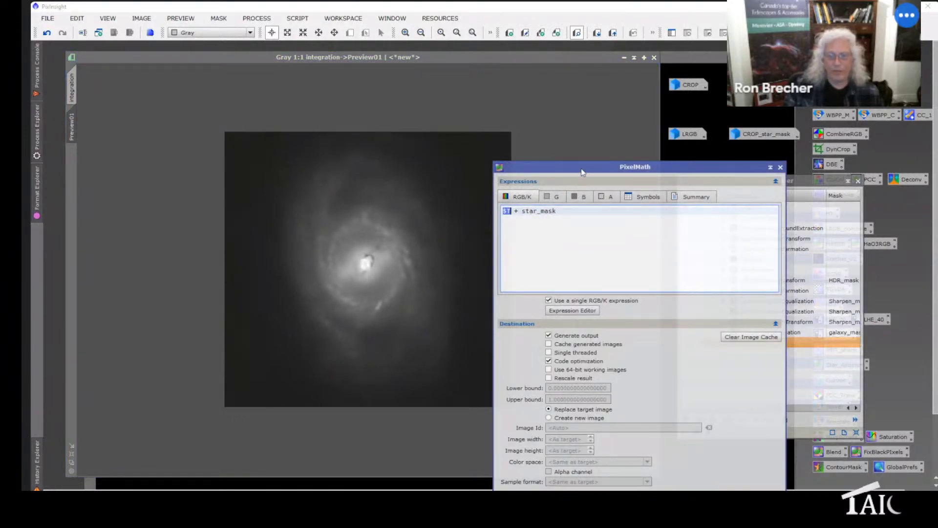
{"action": "left_click_drag", "start_coordinate": [582, 167], "coordinate": [610, 78]}
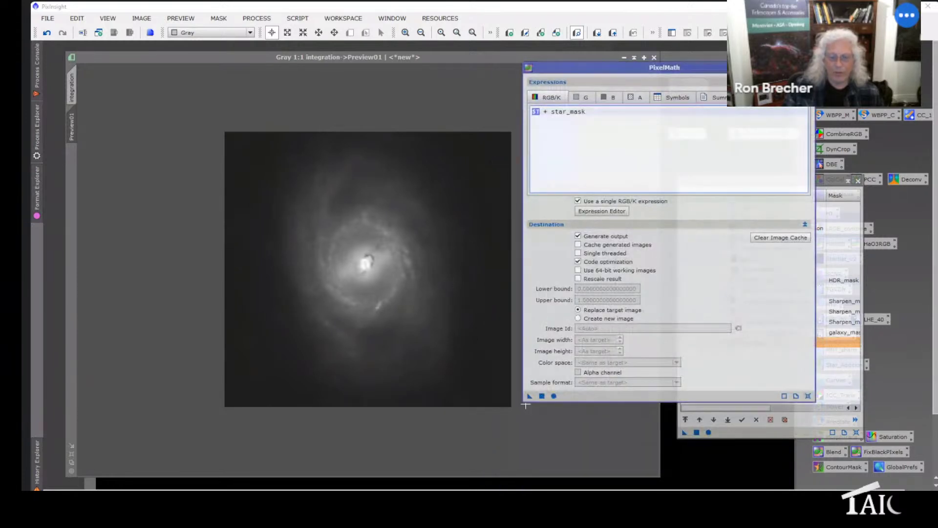
{"action": "left_click_drag", "start_coordinate": [419, 317], "coordinate": [419, 317]}
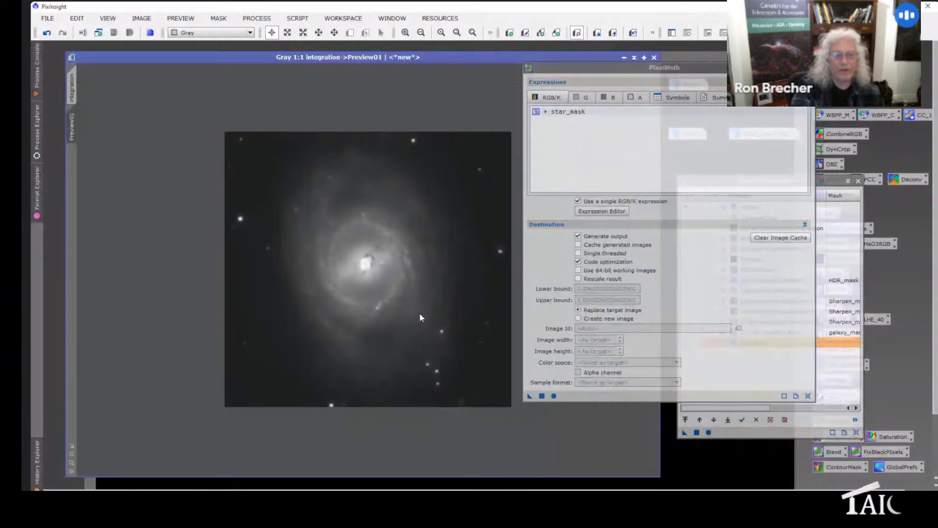
{"action": "key", "text": "ctrl+z"}
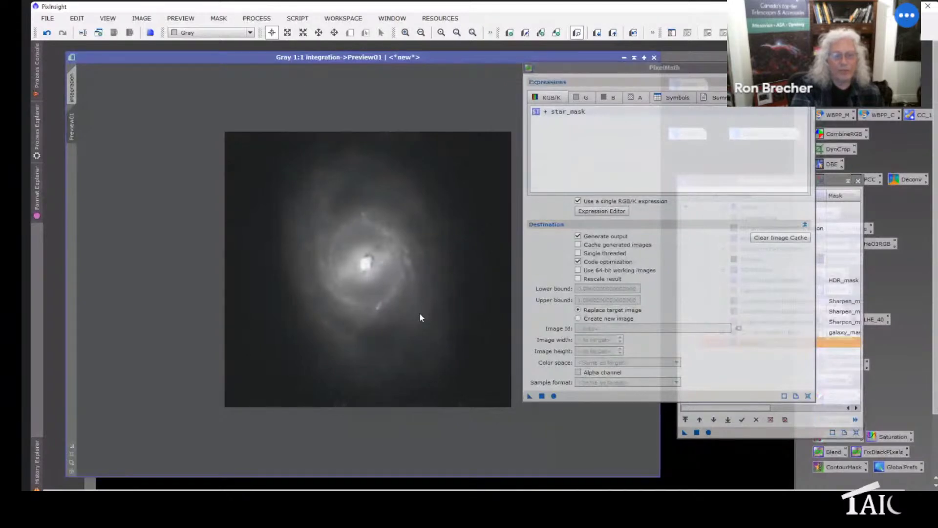
{"action": "key", "text": "ctrl+y"}
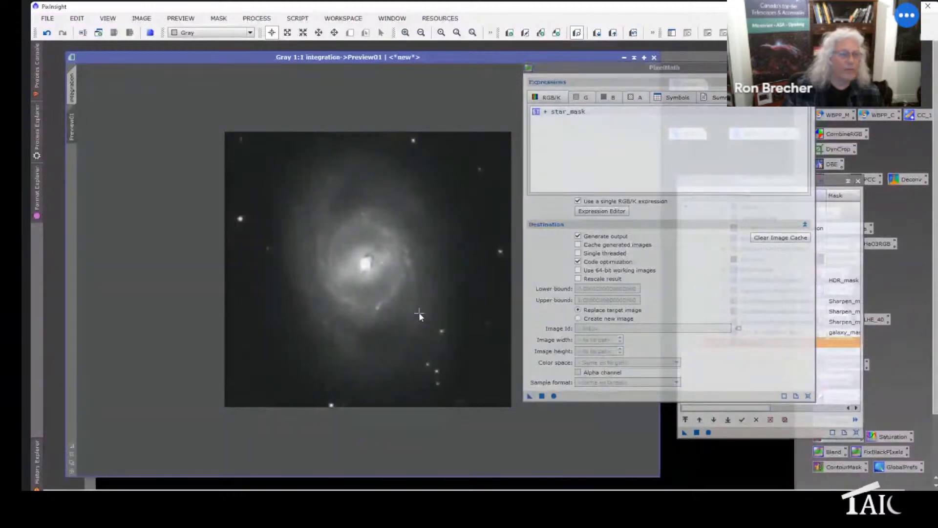
Step: Apply the star-addition PixelMath to the full integration image and close the process container
{"action": "left_click", "coordinate": [73, 87]}
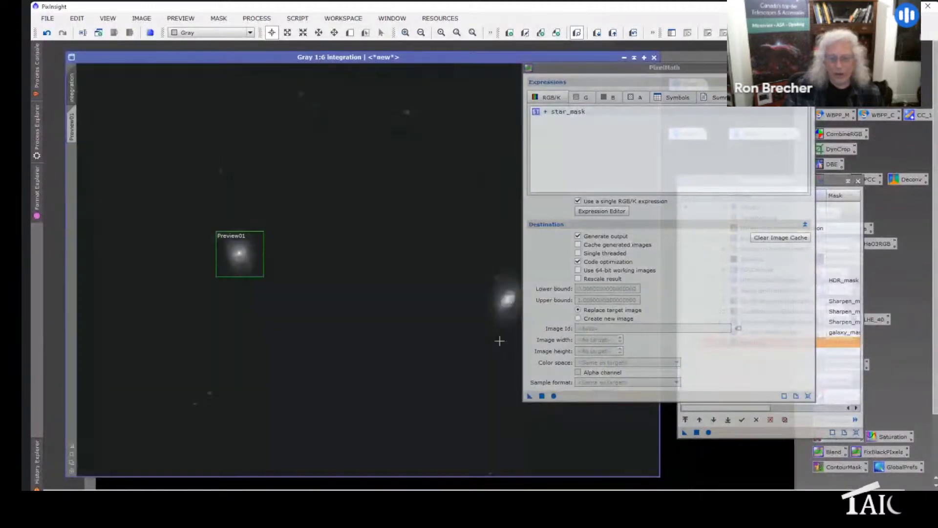
{"action": "left_click_drag", "start_coordinate": [530, 396], "coordinate": [403, 315]}
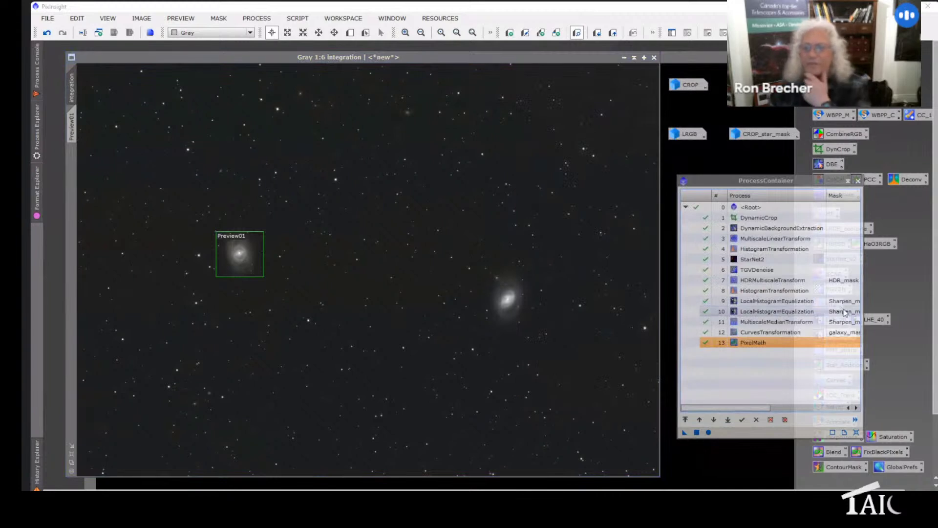
{"action": "left_click", "coordinate": [858, 180]}
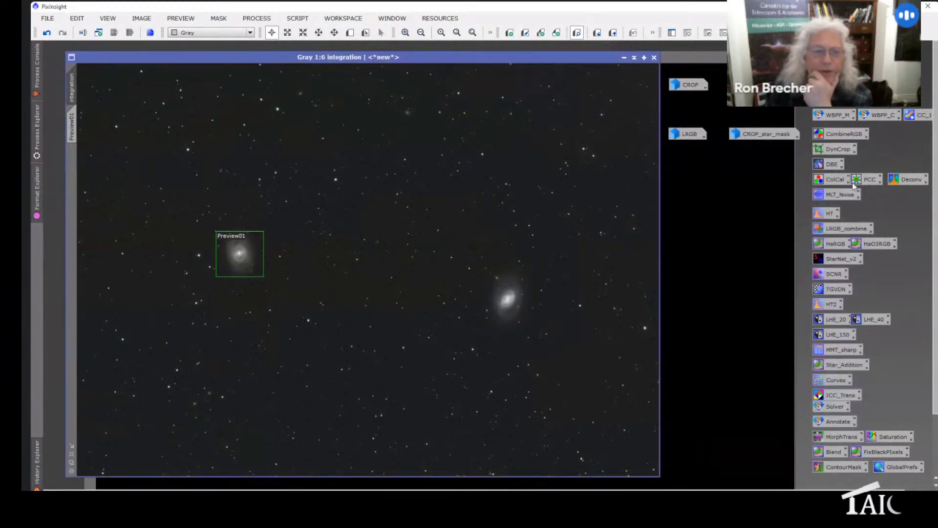
Step: Clear the workspace by minimizing the integration image and all mask images, and move the integration_clone icon beside the other image icons
{"action": "left_click", "coordinate": [620, 58]}
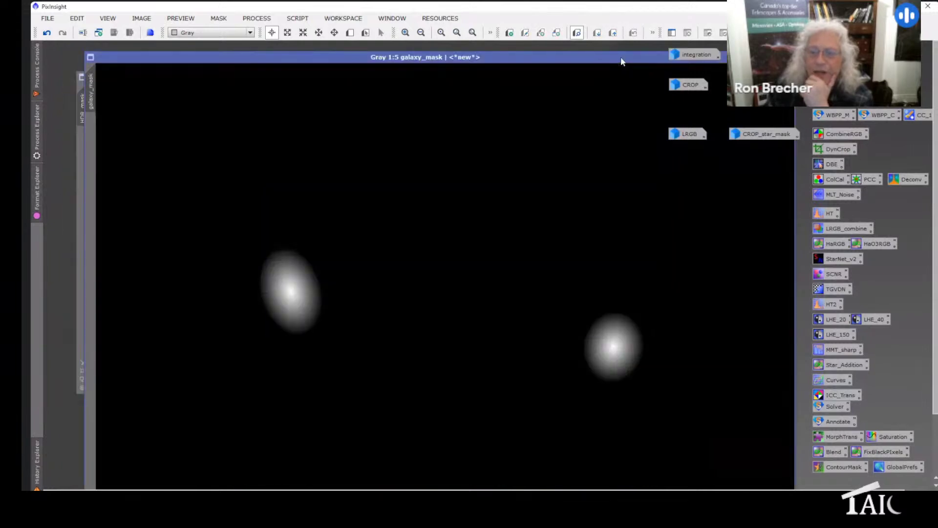
{"action": "left_click", "coordinate": [613, 57]}
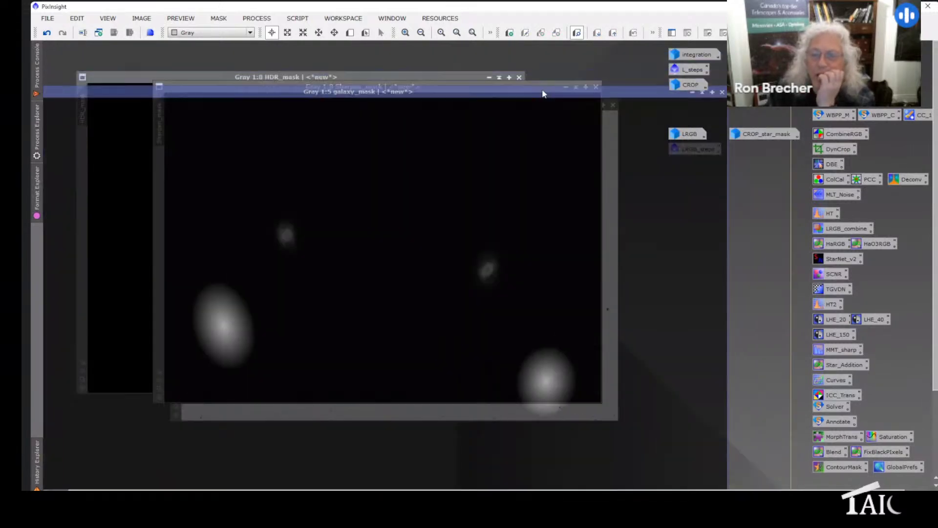
{"action": "left_click_drag", "start_coordinate": [542, 88], "coordinate": [726, 104]}
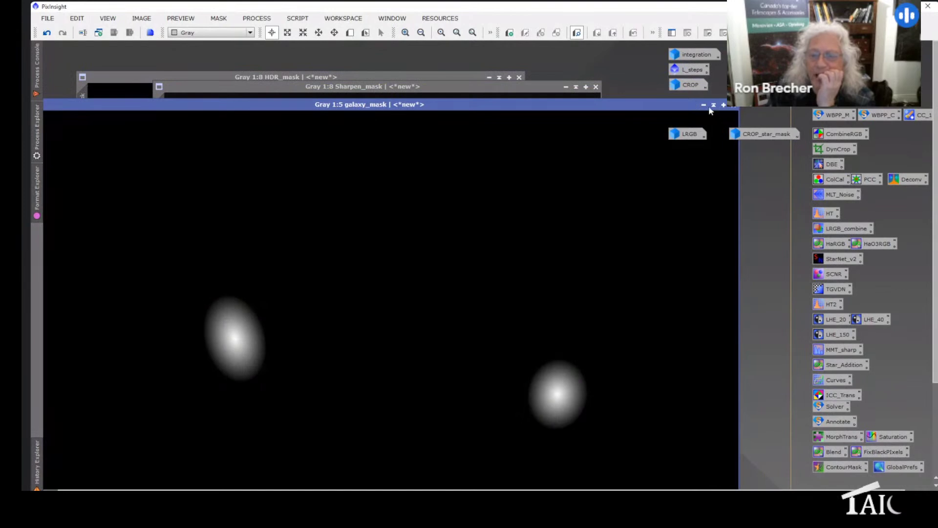
{"action": "left_click", "coordinate": [703, 105]}
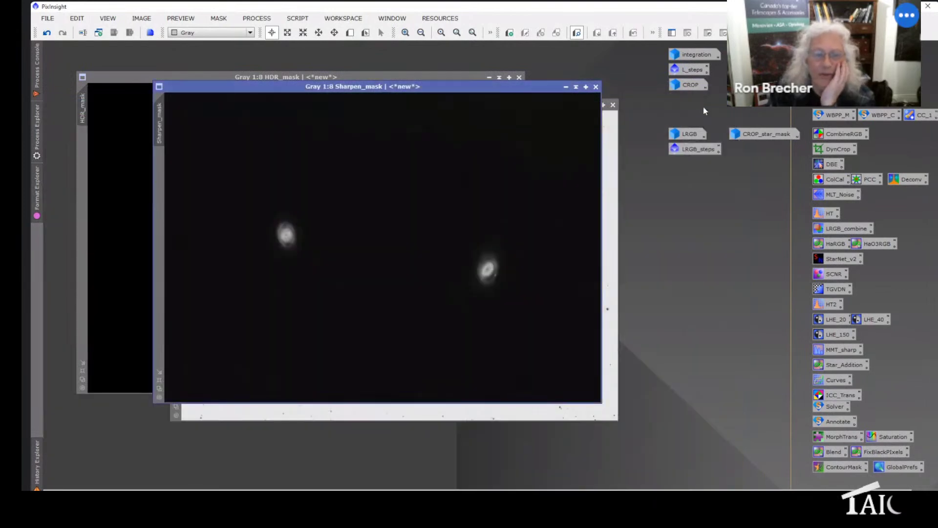
{"action": "left_click", "coordinate": [565, 87]}
{"action": "left_click", "coordinate": [584, 105]}
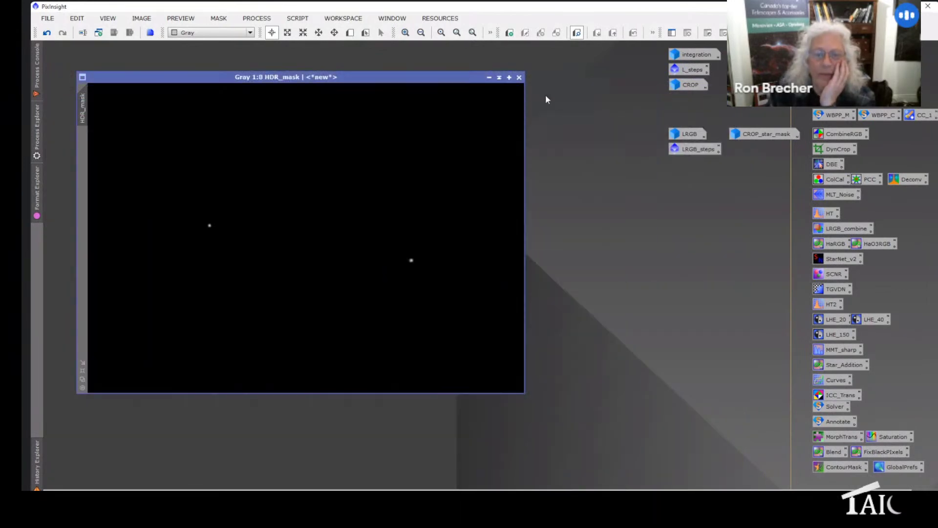
{"action": "left_click", "coordinate": [489, 77]}
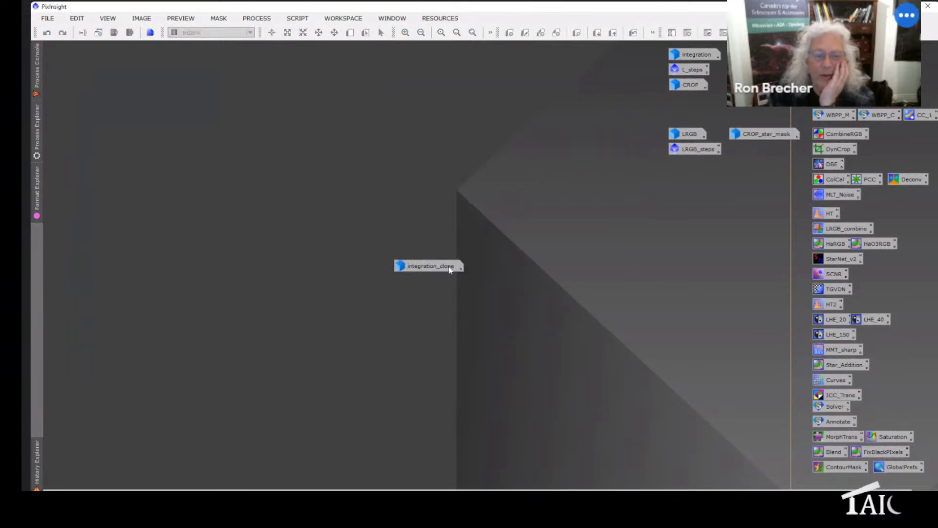
{"action": "left_click_drag", "start_coordinate": [448, 266], "coordinate": [759, 192]}
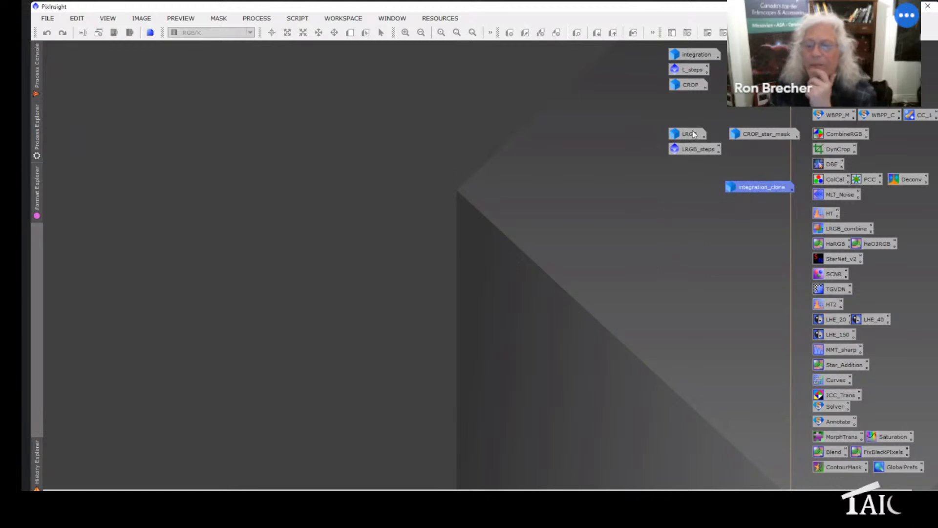
Step: Open the LRGB image, undo its processing back to the uncropped RGB_registered state and fit the whole frame in its window
{"action": "mouse_move", "coordinate": [687, 145]}
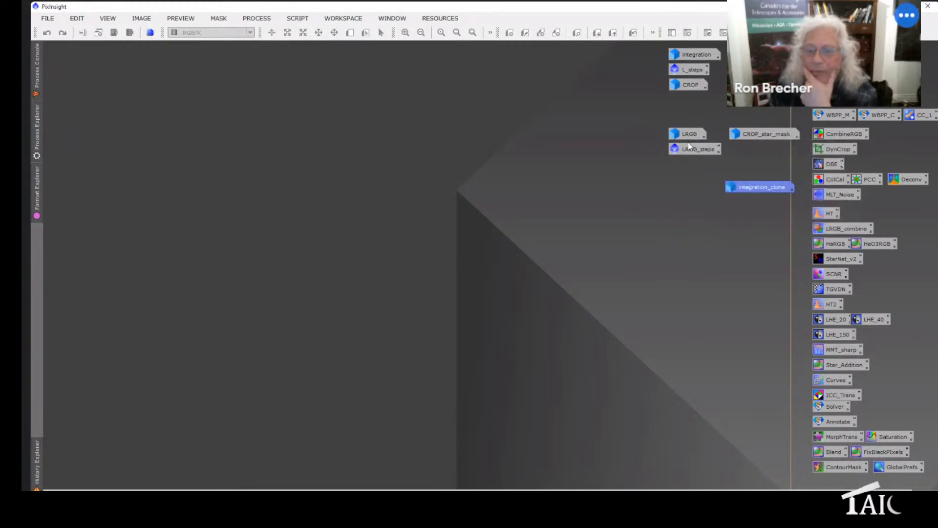
{"action": "double_click", "coordinate": [688, 134]}
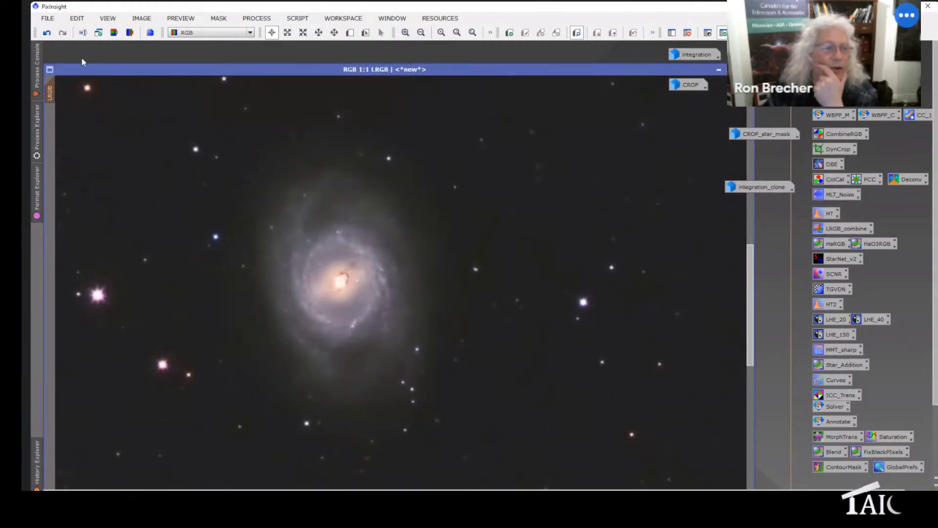
{"action": "left_click", "coordinate": [49, 33]}
{"action": "left_click", "coordinate": [49, 34]}
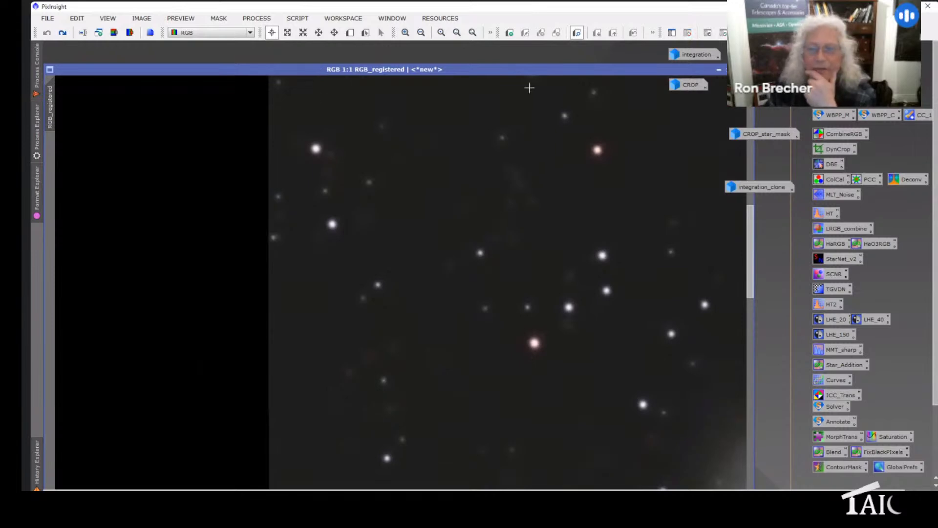
{"action": "left_click_drag", "start_coordinate": [584, 72], "coordinate": [637, 6]}
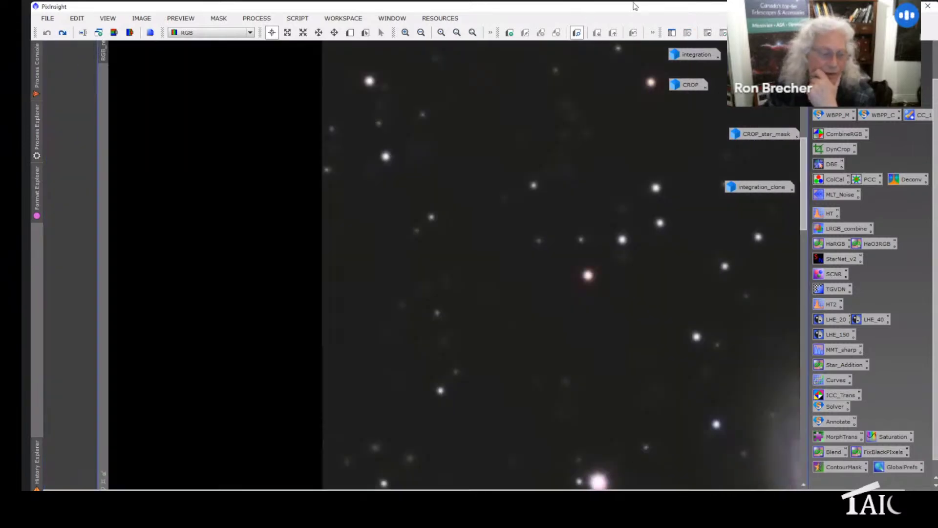
{"action": "left_click", "coordinate": [104, 481]}
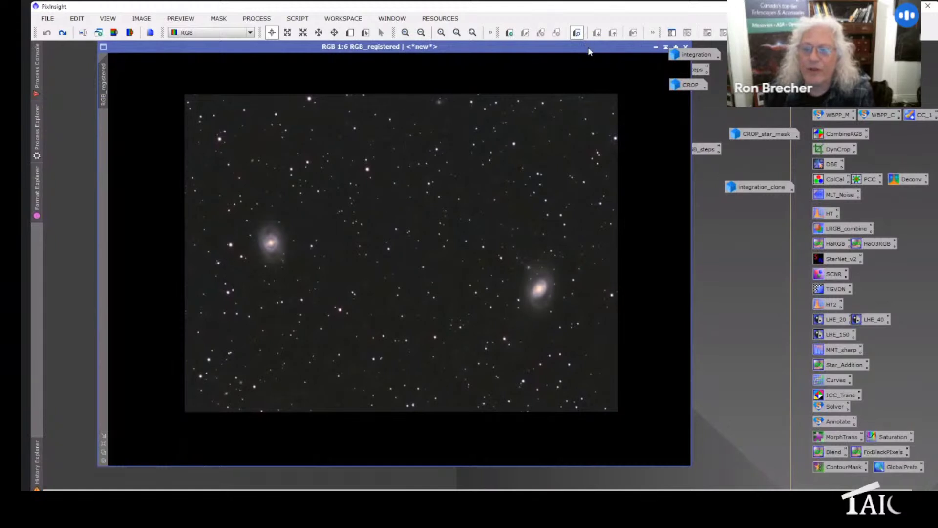
Step: Lay the integration image over RGB_registered to compare their alignment and framing, and minimize it again
{"action": "double_click", "coordinate": [677, 54]}
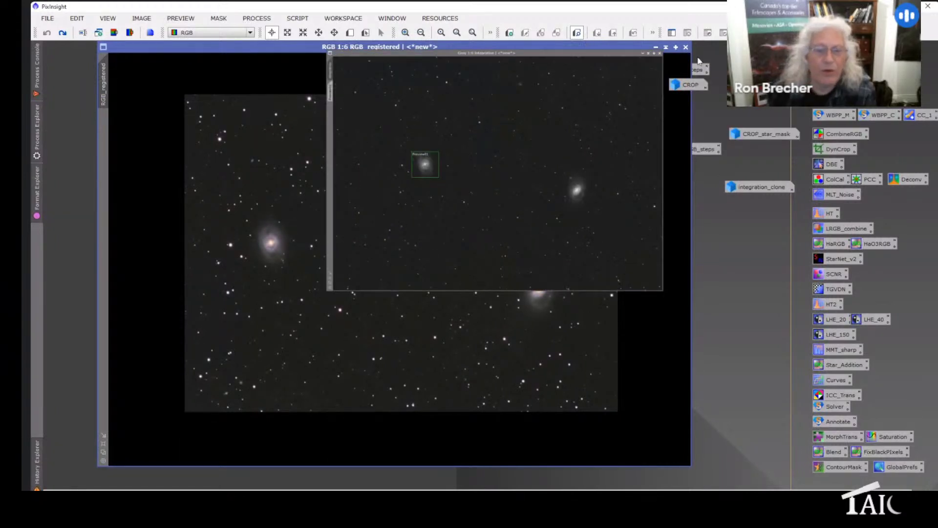
{"action": "left_click_drag", "start_coordinate": [430, 64], "coordinate": [461, 52]}
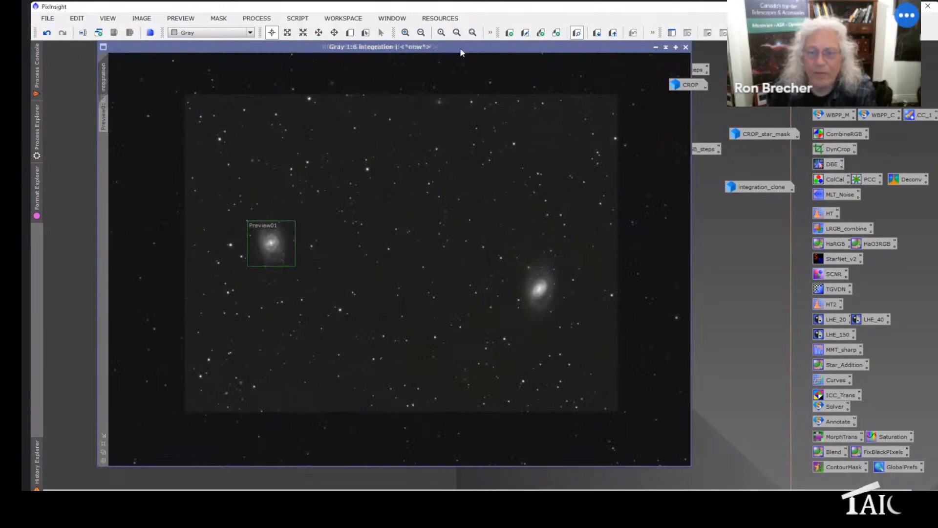
{"action": "left_click_drag", "start_coordinate": [461, 52], "coordinate": [452, 74]}
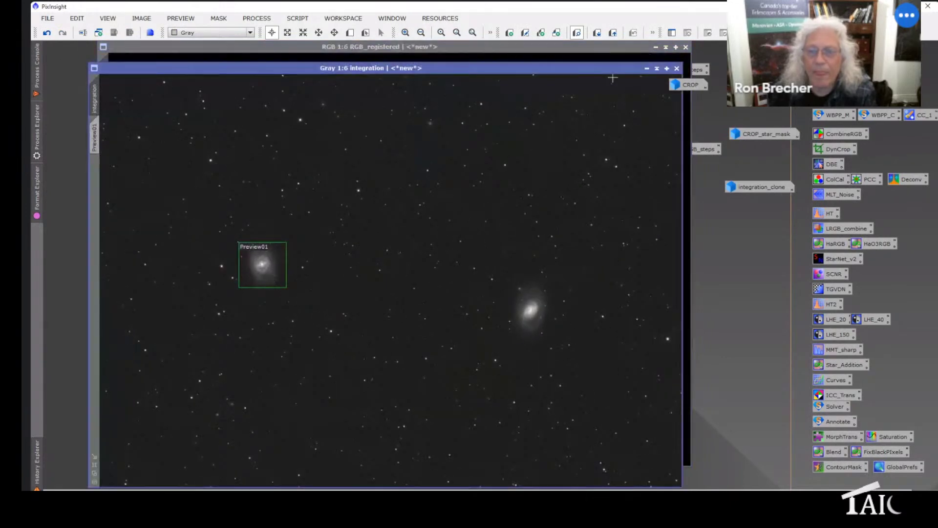
{"action": "left_click", "coordinate": [647, 68]}
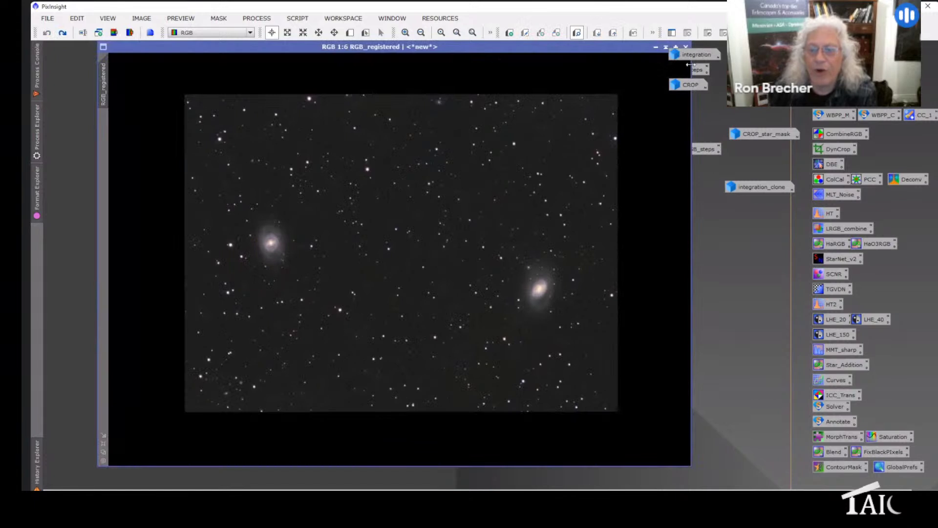
Step: Redo the crop of the RGB_registered image, open the matching CROP luminance image and return to RGB_registered
{"action": "left_click", "coordinate": [63, 33]}
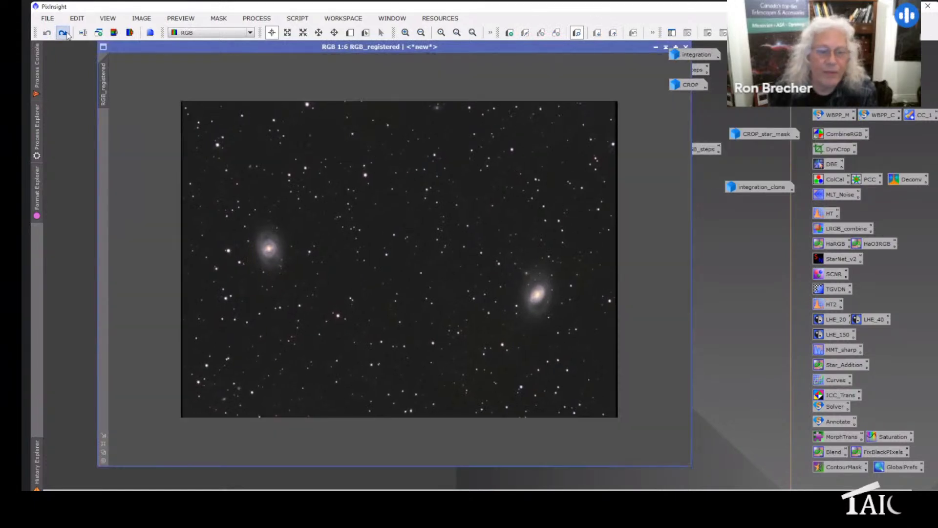
{"action": "double_click", "coordinate": [690, 84]}
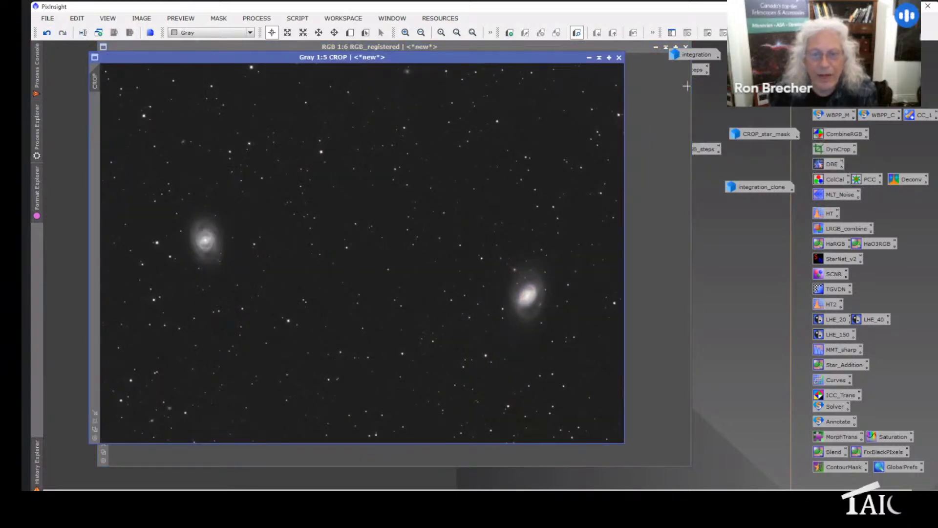
{"action": "left_click", "coordinate": [538, 43]}
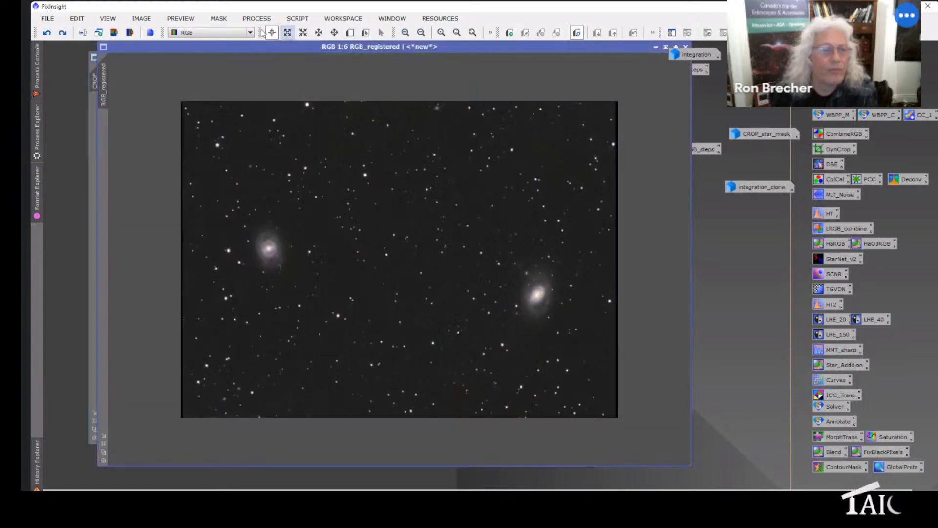
Step: Redo the identifier change to RGB, and create and open a preview around the left-hand galaxy in that image
{"action": "left_click", "coordinate": [62, 33]}
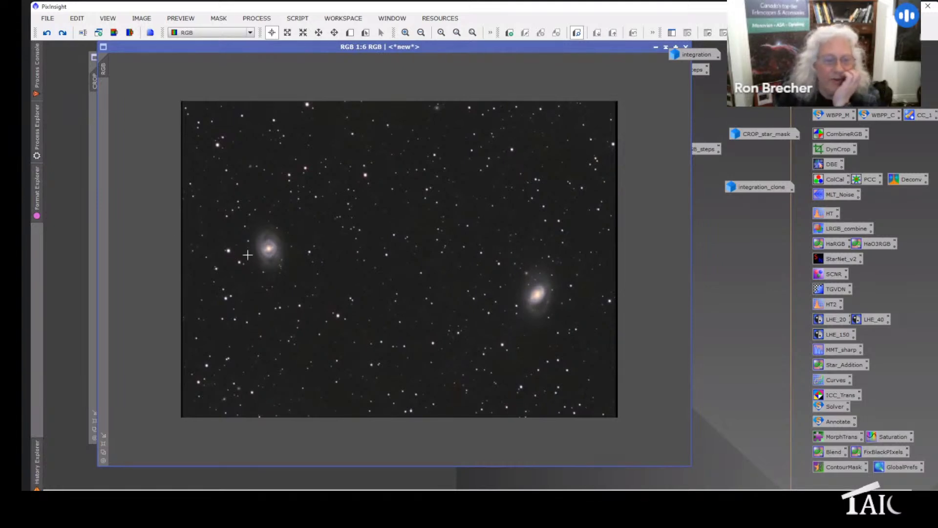
{"action": "scroll", "coordinate": [247, 254], "scroll_direction": "up", "scroll_amount": 2}
{"action": "left_click", "coordinate": [354, 32]}
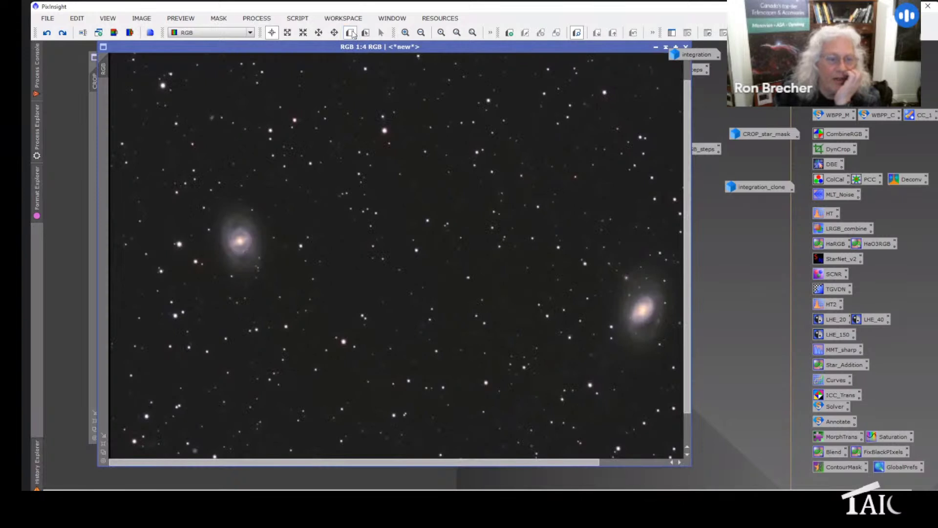
{"action": "left_click_drag", "start_coordinate": [154, 170], "coordinate": [313, 314]}
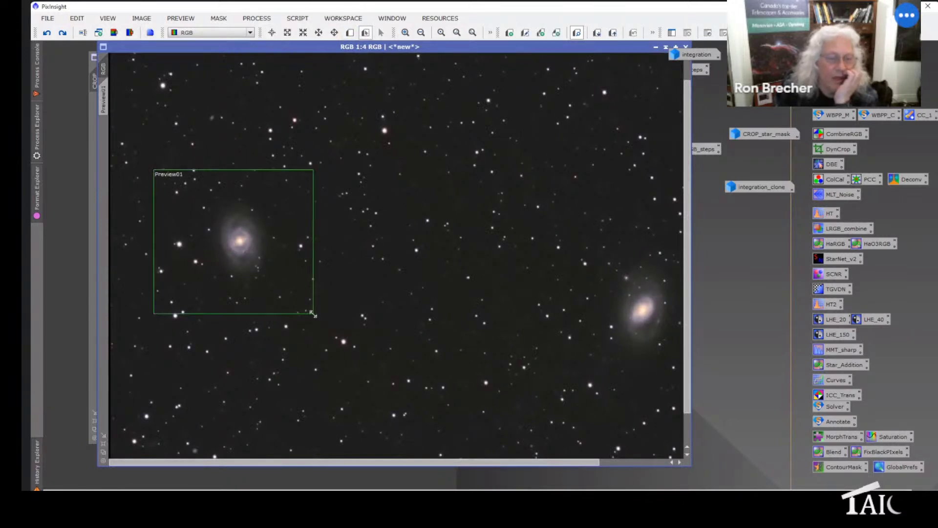
{"action": "left_click", "coordinate": [103, 97]}
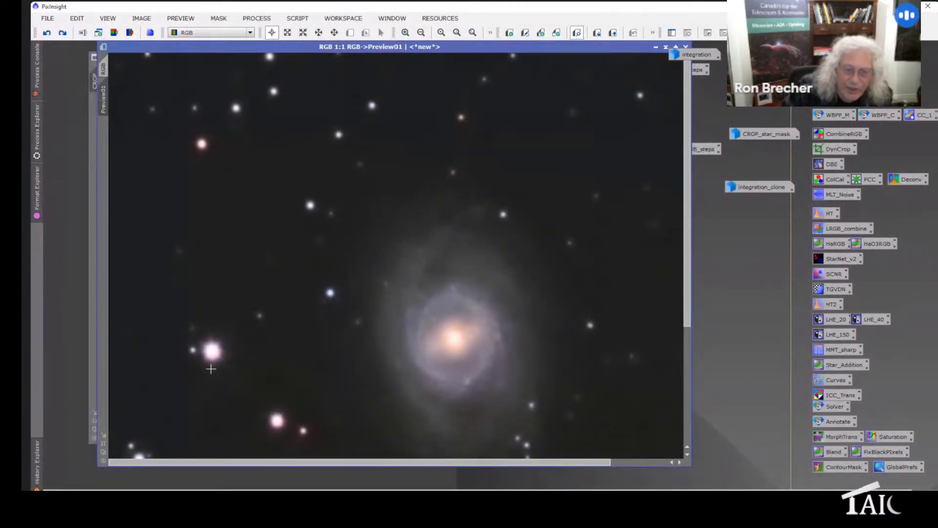
Step: Examine the galaxy core, spiral arms and surrounding stars in the RGB preview at magnifications up to 3:1
{"action": "scroll", "coordinate": [454, 324], "scroll_direction": "up", "scroll_amount": 2}
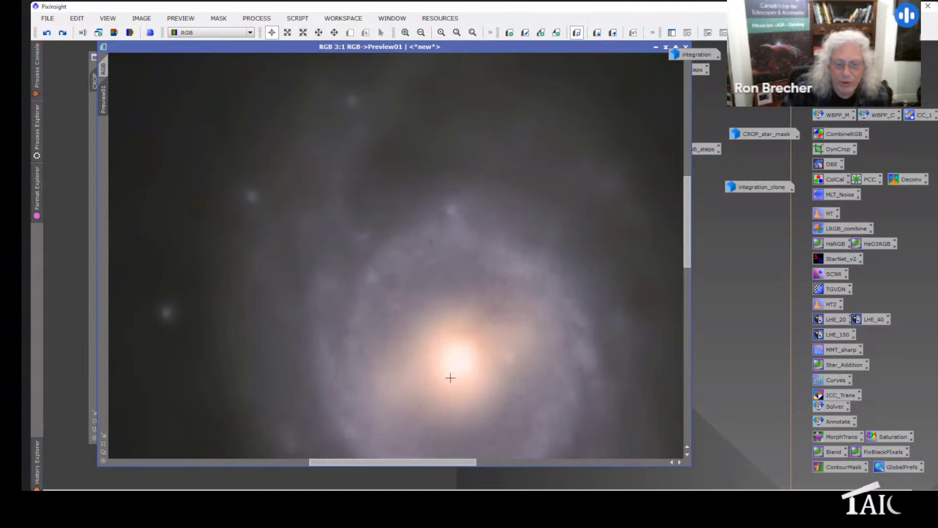
{"action": "key", "text": "ctrl+shift+z"}
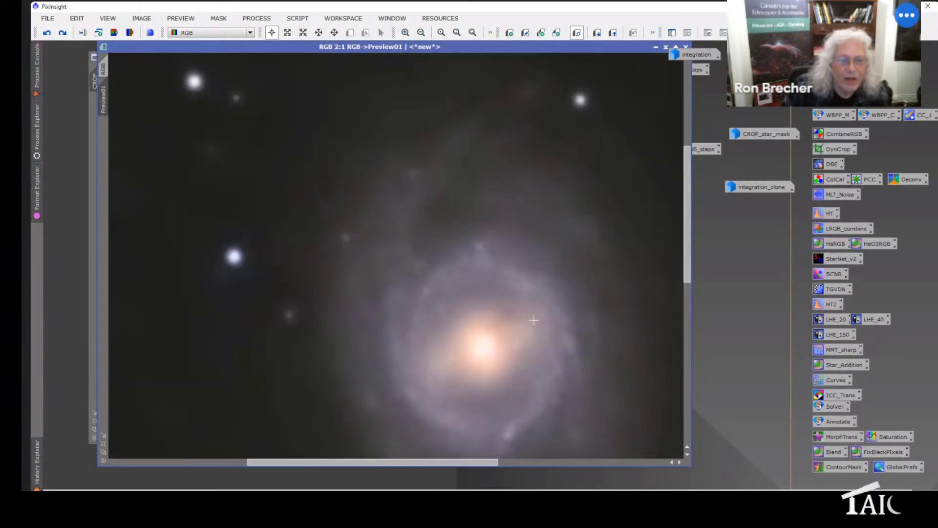
{"action": "key", "text": "ctrl+shift+z"}
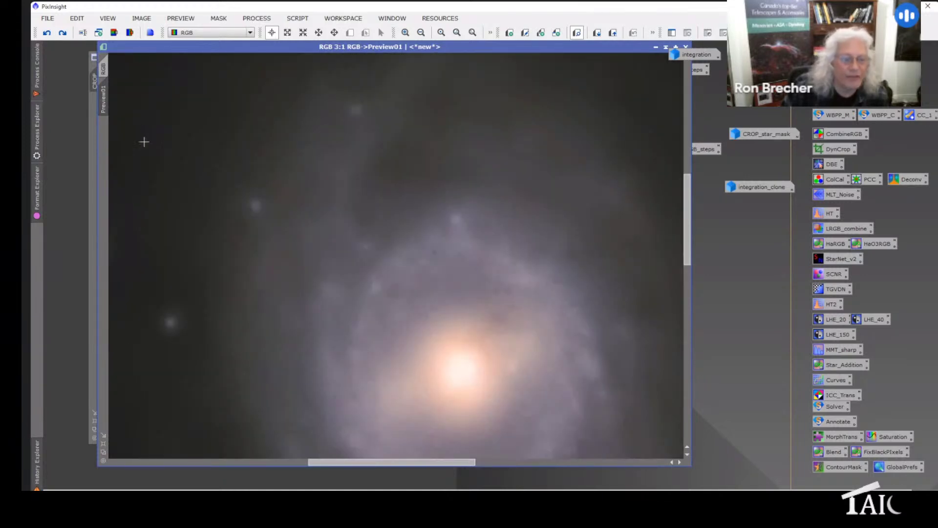
{"action": "left_click_drag", "start_coordinate": [392, 466], "coordinate": [248, 463]}
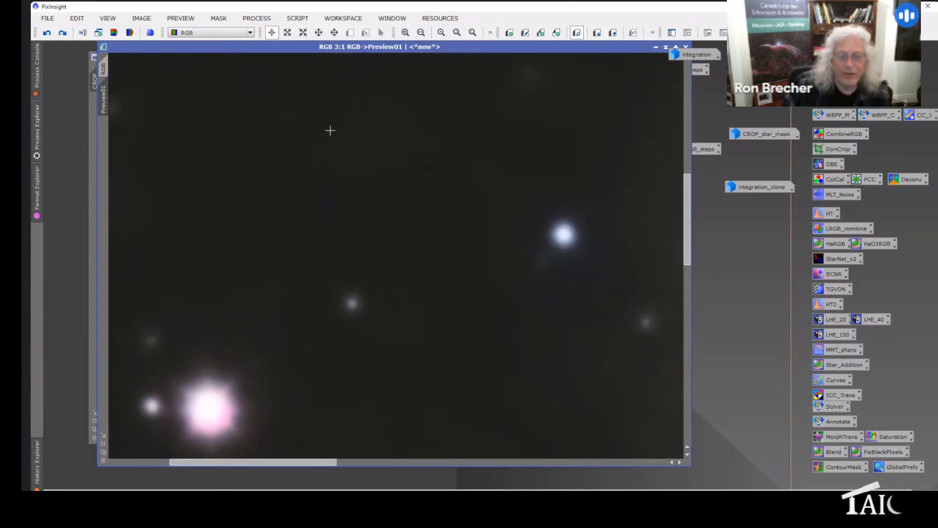
{"action": "scroll", "coordinate": [348, 137], "scroll_direction": "down", "scroll_amount": 4}
{"action": "scroll", "coordinate": [328, 196], "scroll_direction": "up", "scroll_amount": 2}
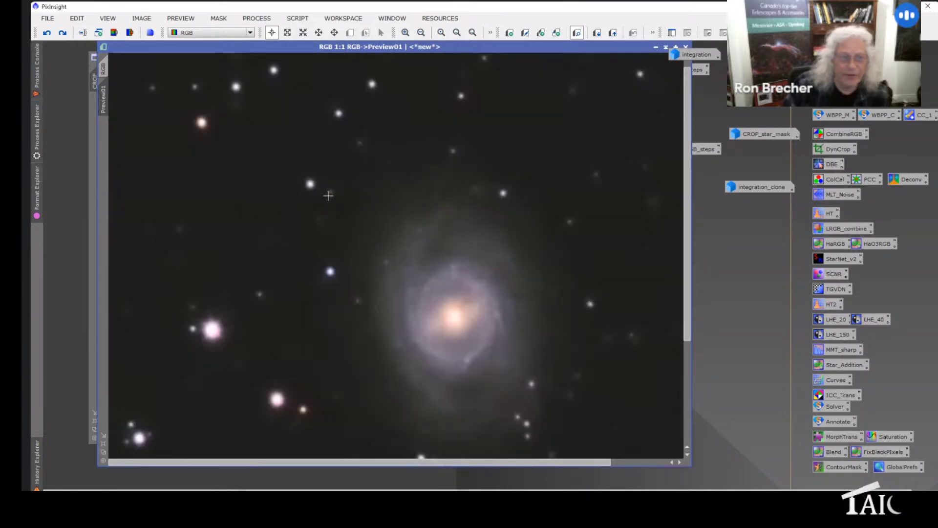
{"action": "scroll", "coordinate": [327, 196], "scroll_direction": "down", "scroll_amount": 1}
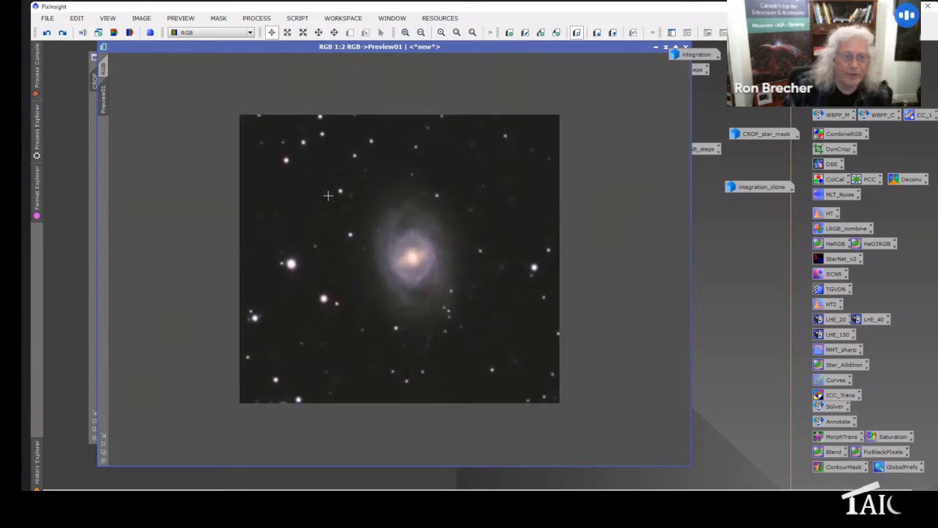
Step: Return to the full RGB image, load its processing history and inspect the left-hand galaxy at 1:2
{"action": "left_click", "coordinate": [104, 68]}
{"action": "right_click", "coordinate": [101, 66]}
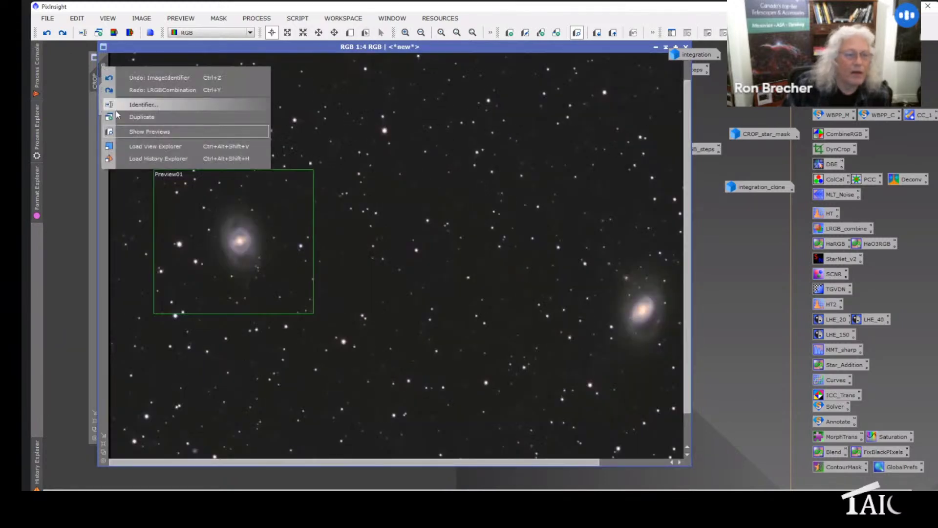
{"action": "left_click", "coordinate": [129, 159]}
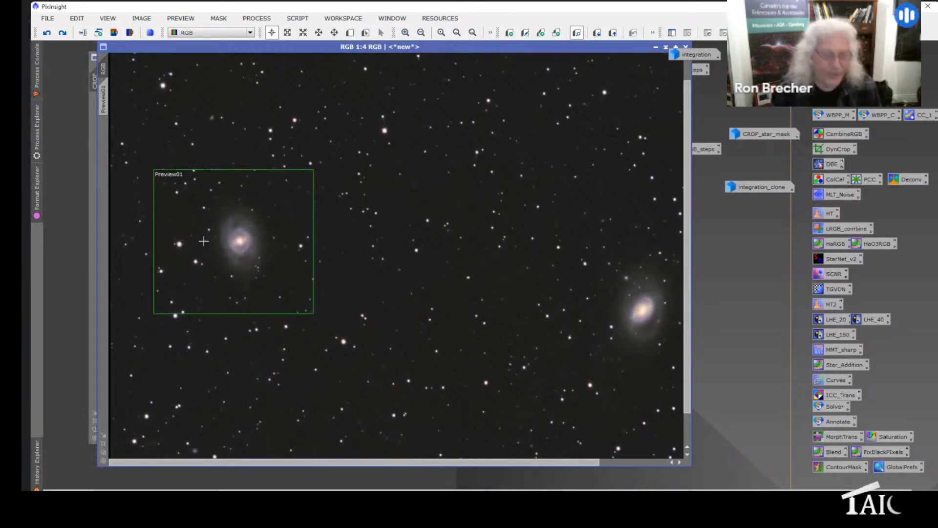
{"action": "scroll", "coordinate": [219, 234], "scroll_direction": "up", "scroll_amount": 1}
{"action": "scroll", "coordinate": [219, 234], "scroll_direction": "up", "scroll_amount": 1}
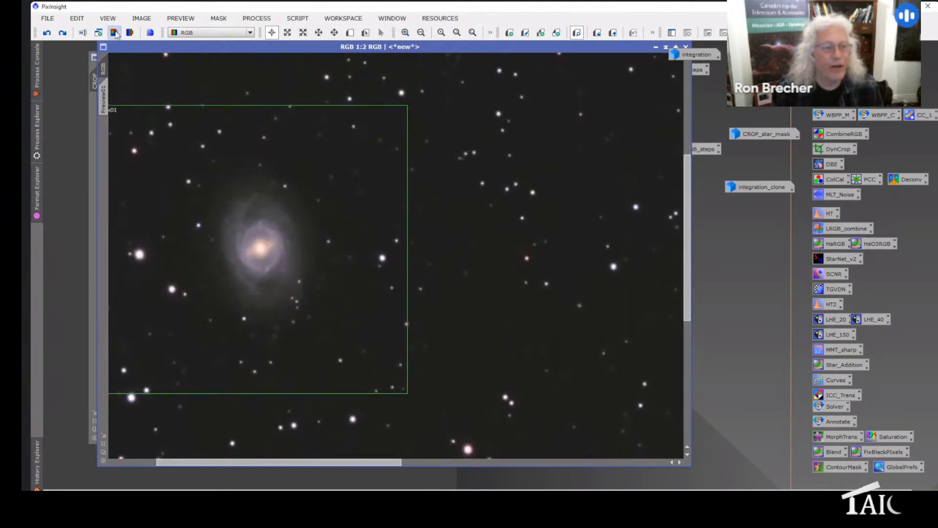
Step: Extract the luminance of the RGB image as RGB_L, look it over at 1:3 and close it
{"action": "left_click", "coordinate": [114, 33]}
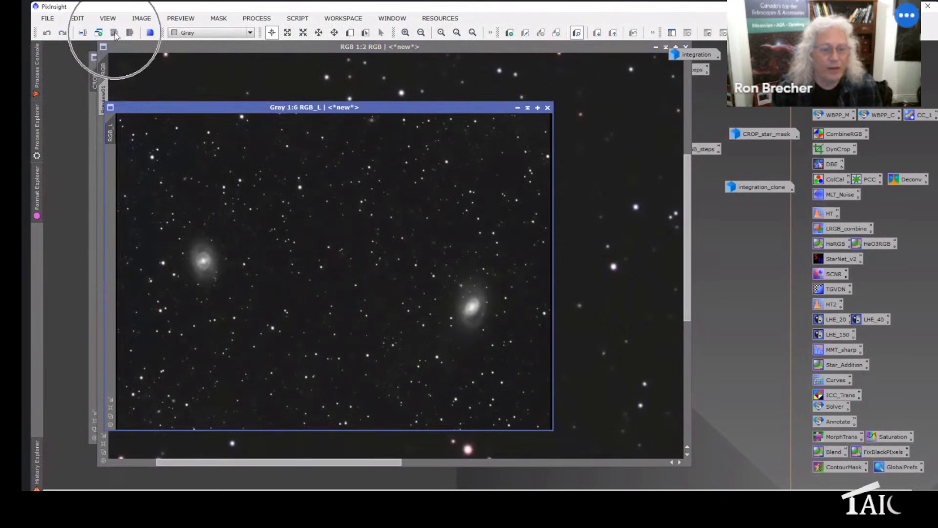
{"action": "scroll", "coordinate": [267, 215], "scroll_direction": "up", "scroll_amount": 3}
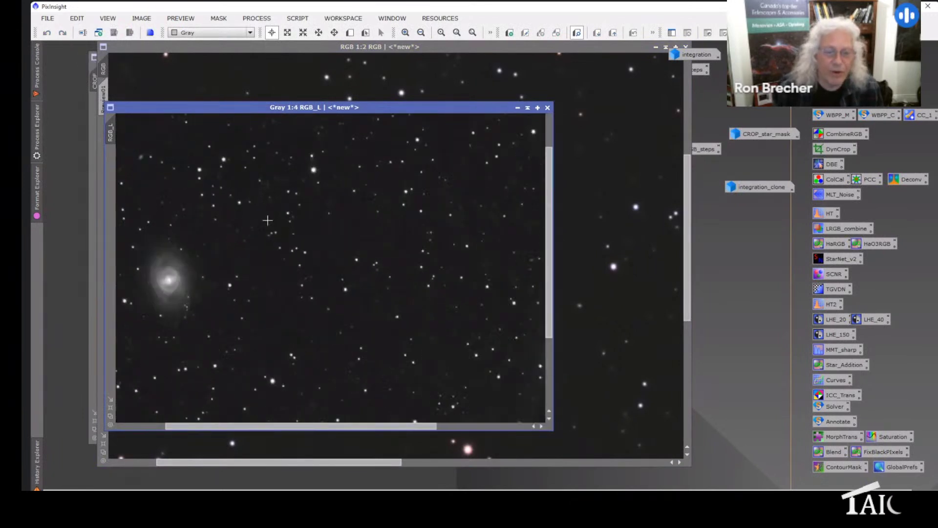
{"action": "left_click_drag", "start_coordinate": [238, 109], "coordinate": [348, 91]}
{"action": "left_click_drag", "start_coordinate": [311, 412], "coordinate": [311, 407]}
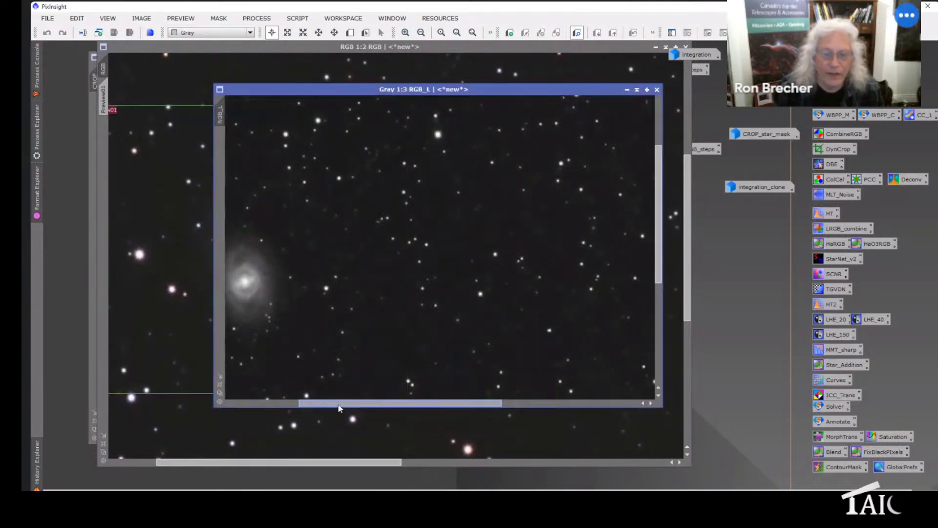
{"action": "left_click", "coordinate": [657, 89]}
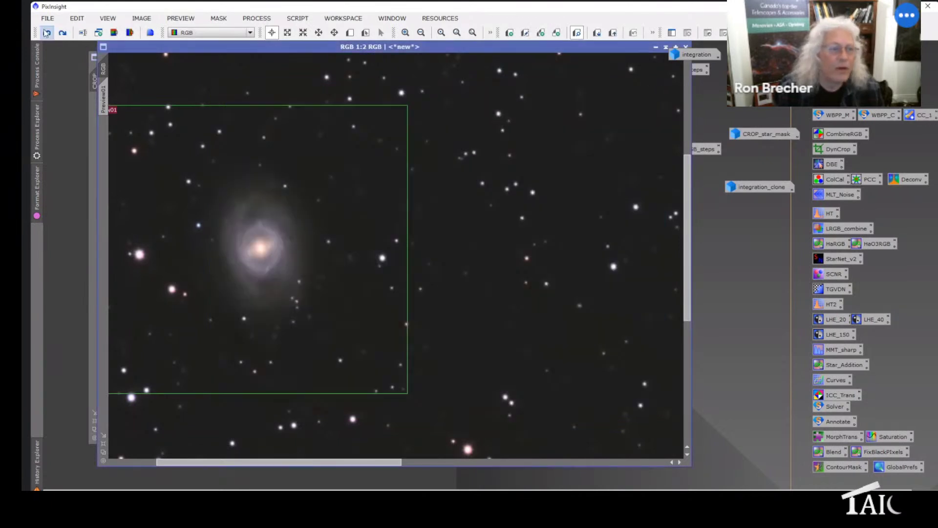
Step: Redo and undo LRGBCombination on the RGB image to compare the galaxy's detail at 2:1 with and without the luminance
{"action": "left_click", "coordinate": [64, 34]}
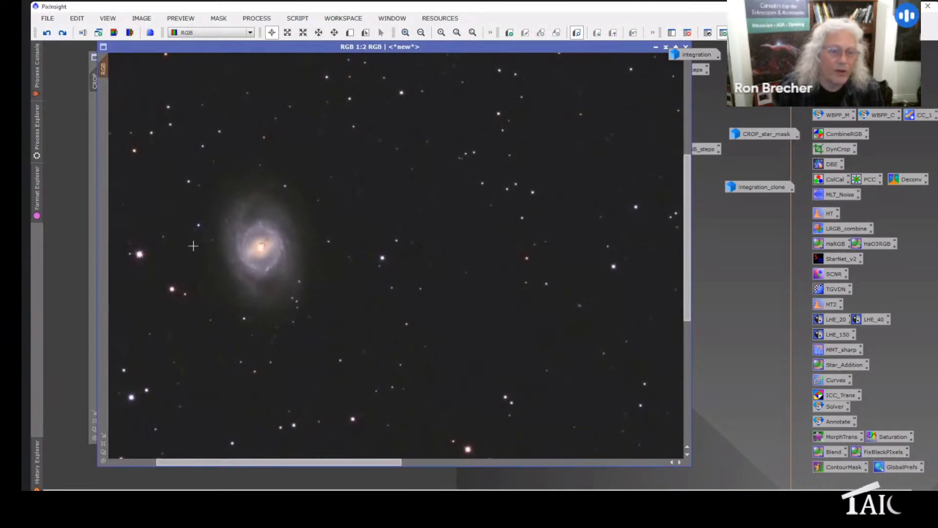
{"action": "scroll", "coordinate": [194, 245], "scroll_direction": "up", "scroll_amount": 2}
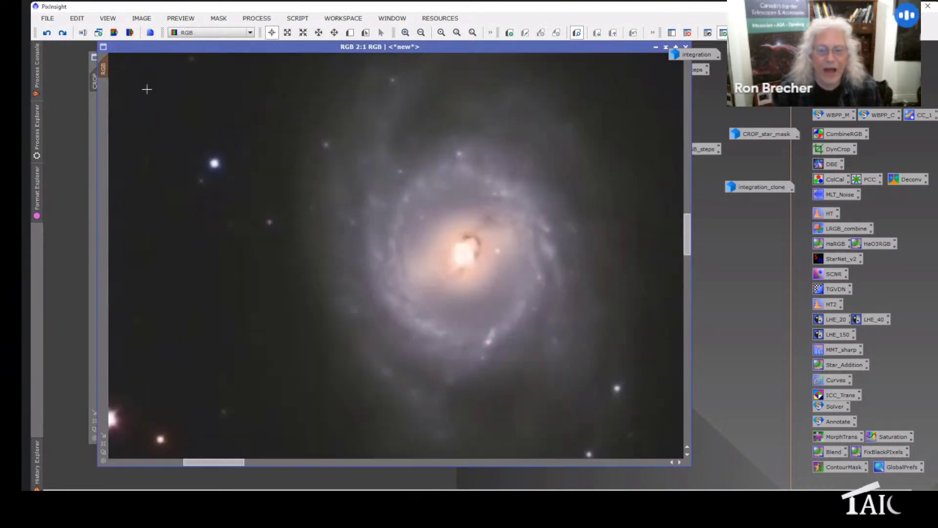
{"action": "left_click", "coordinate": [46, 33]}
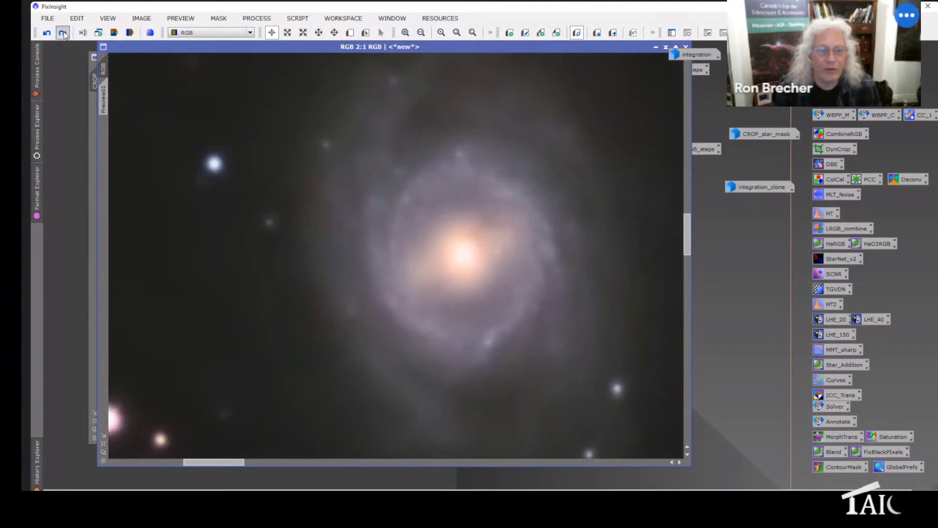
{"action": "left_click", "coordinate": [62, 33]}
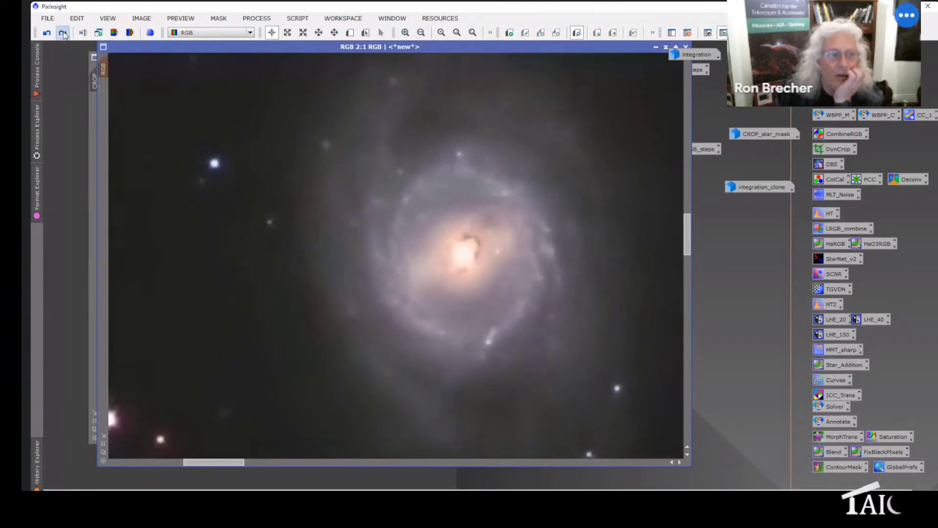
{"action": "left_click", "coordinate": [49, 33]}
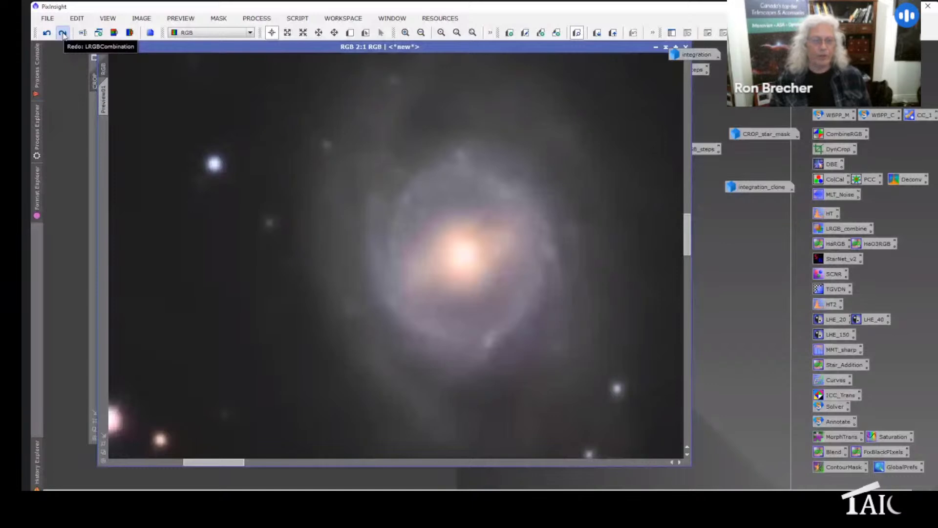
{"action": "left_click", "coordinate": [63, 33]}
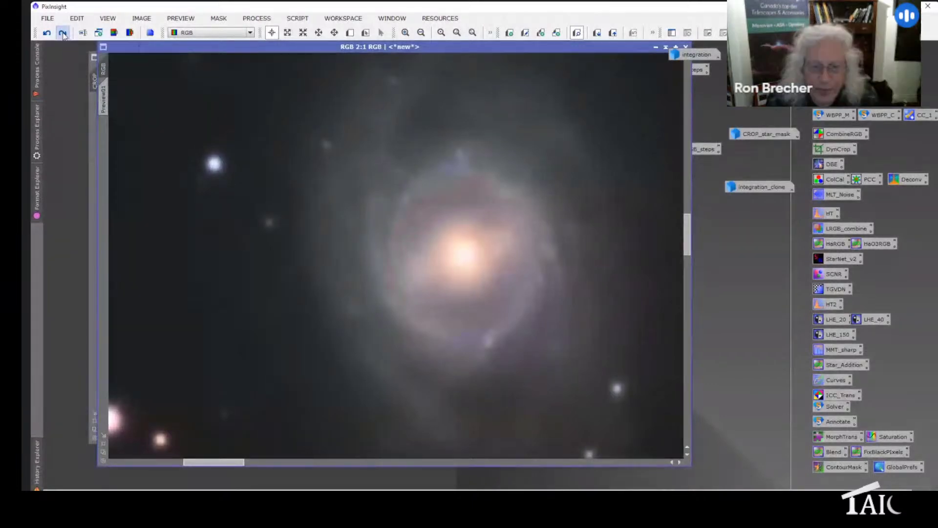
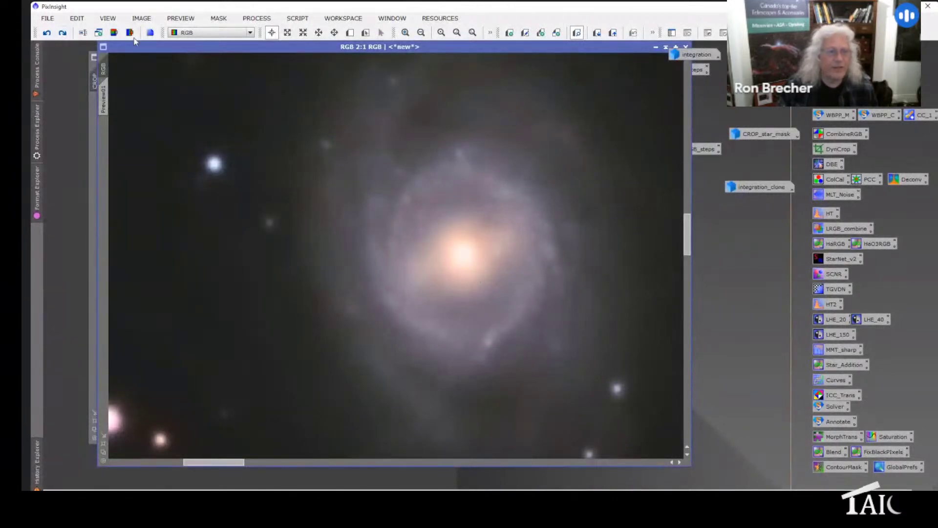
Step: Extract the luminance of the RGB image into a separate grayscale image and minimize the RGB window
{"action": "left_click", "coordinate": [115, 33]}
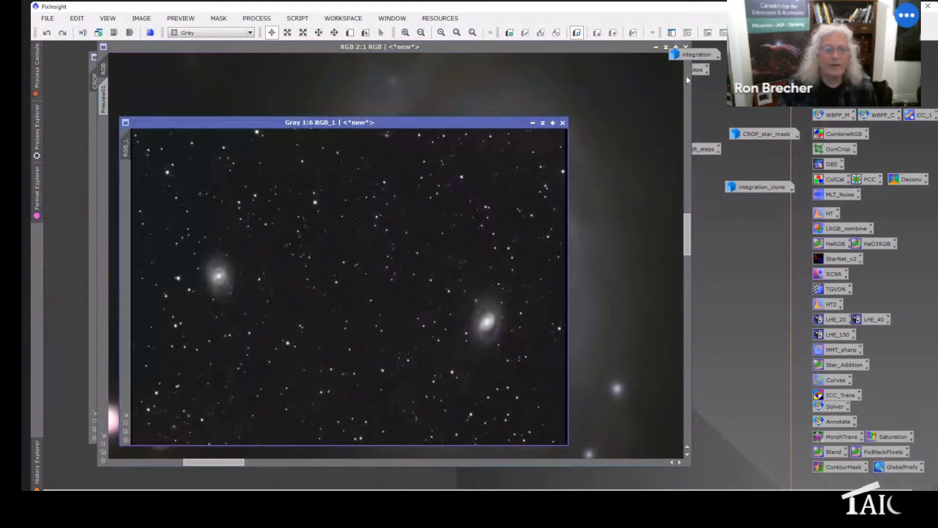
{"action": "left_click", "coordinate": [425, 59]}
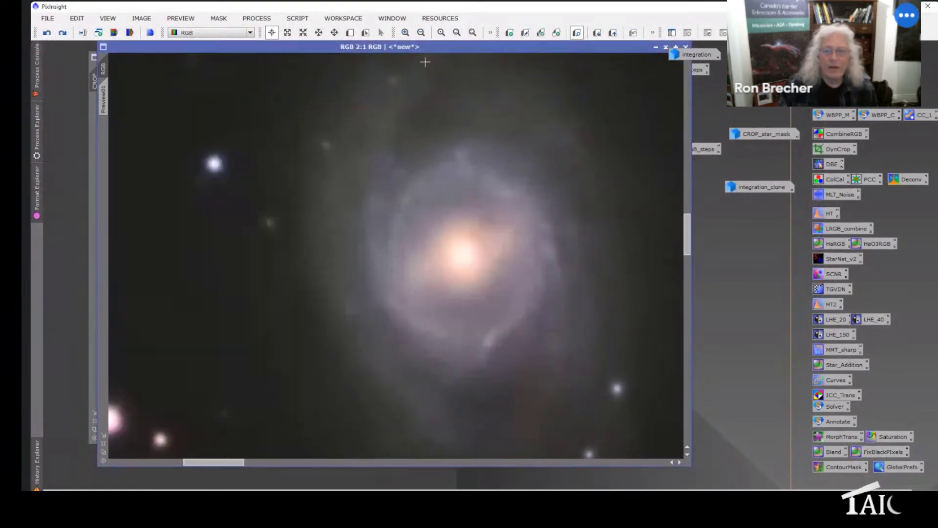
{"action": "double_click", "coordinate": [644, 49]}
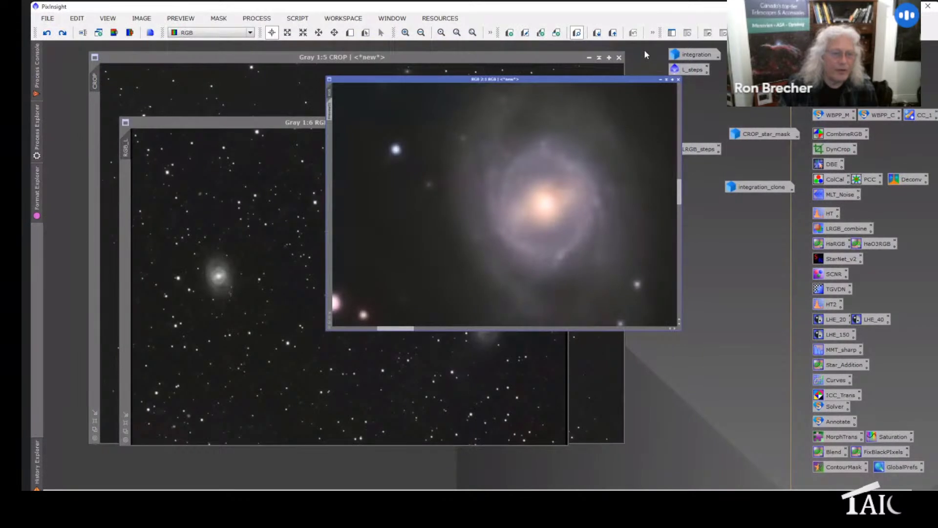
{"action": "left_click", "coordinate": [661, 79]}
Step: Show the left-hand galaxy at 1:1 in RGB_L, apply the same view to CROP and place the two windows side by side
{"action": "left_click", "coordinate": [212, 275]}
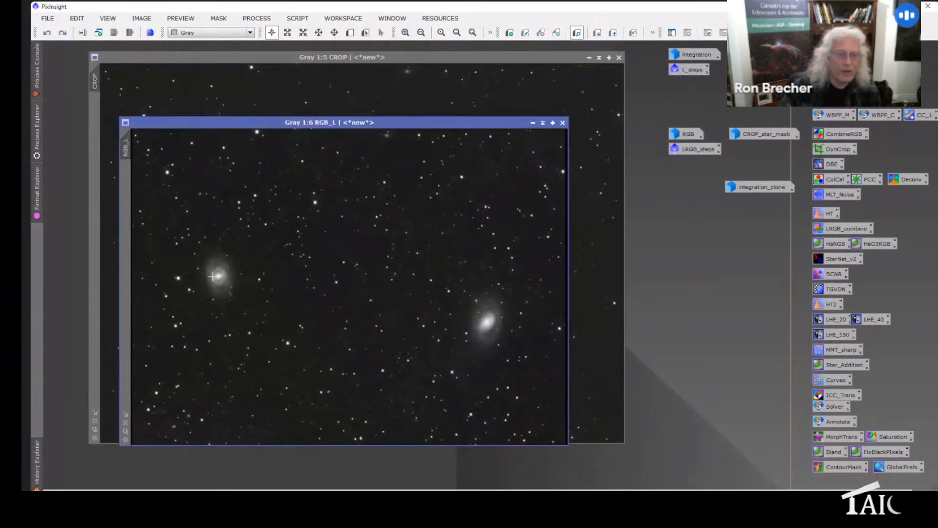
{"action": "scroll", "coordinate": [212, 277], "scroll_direction": "up", "scroll_amount": 1}
{"action": "scroll", "coordinate": [211, 277], "scroll_direction": "up", "scroll_amount": 4}
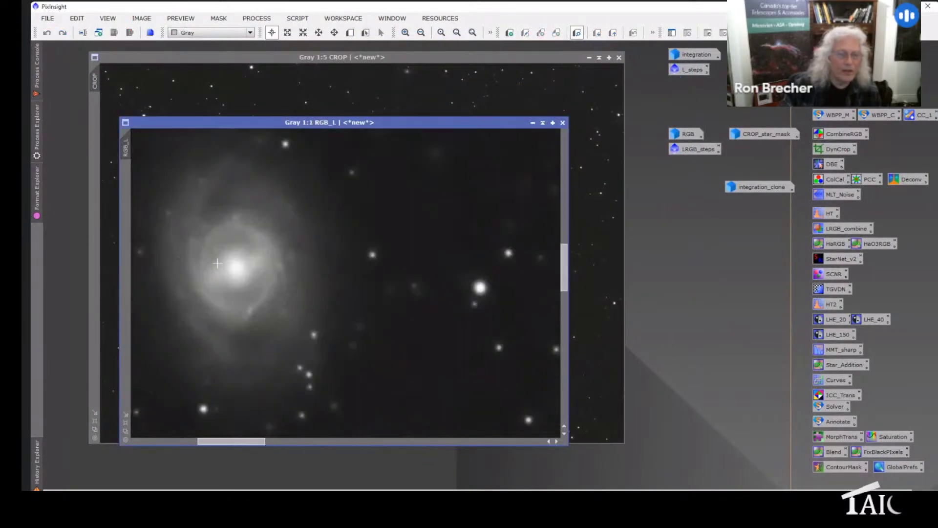
{"action": "left_click_drag", "start_coordinate": [236, 441], "coordinate": [220, 441]}
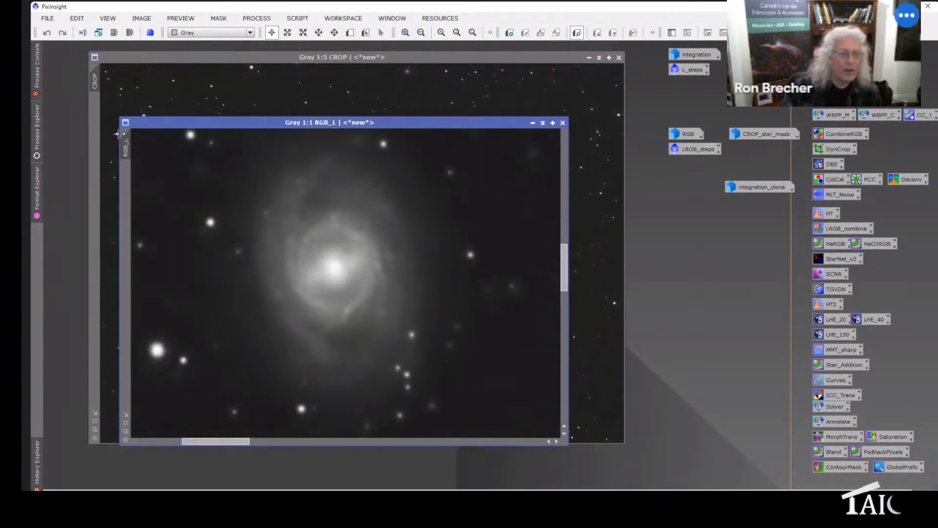
{"action": "left_click_drag", "start_coordinate": [130, 143], "coordinate": [97, 84]}
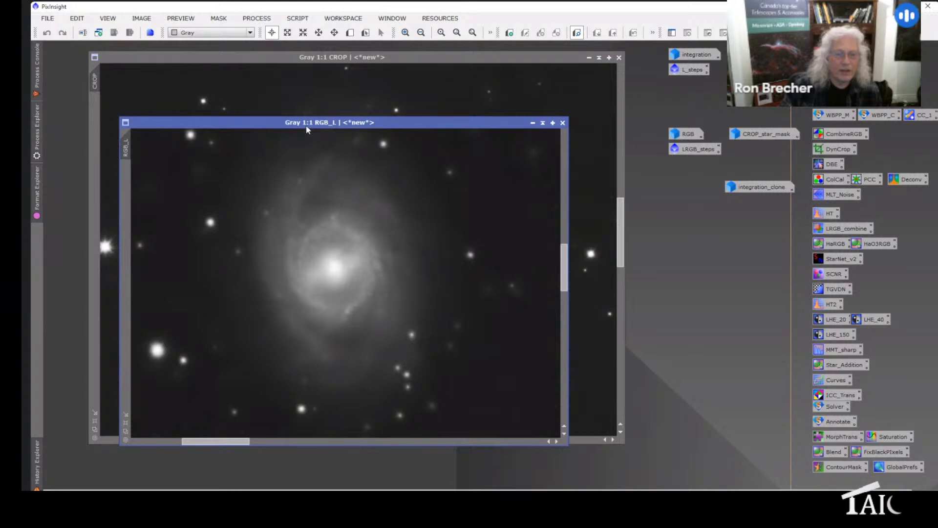
{"action": "left_click_drag", "start_coordinate": [307, 127], "coordinate": [628, 90]}
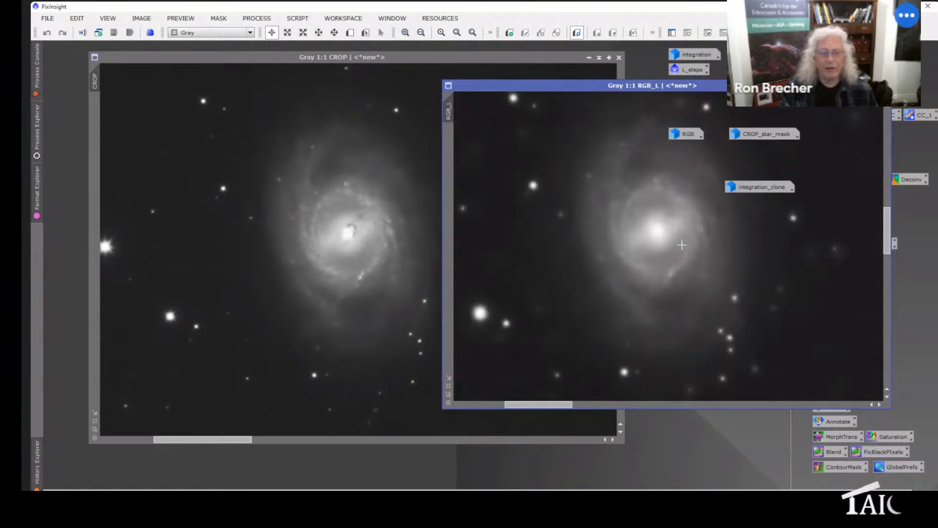
Step: Compare the galaxy's structure and star sizes between CROP and RGB_L, and close the RGB_L image
{"action": "left_click", "coordinate": [384, 262]}
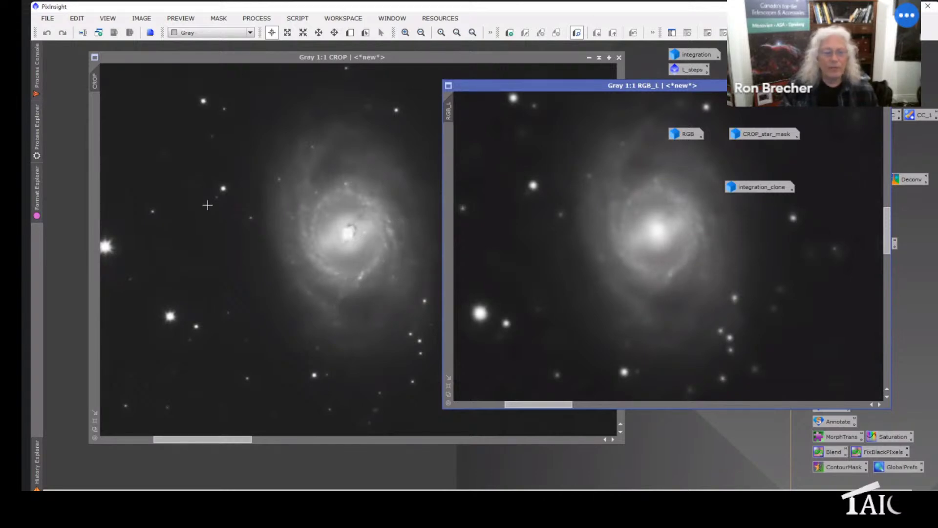
{"action": "left_click", "coordinate": [232, 218]}
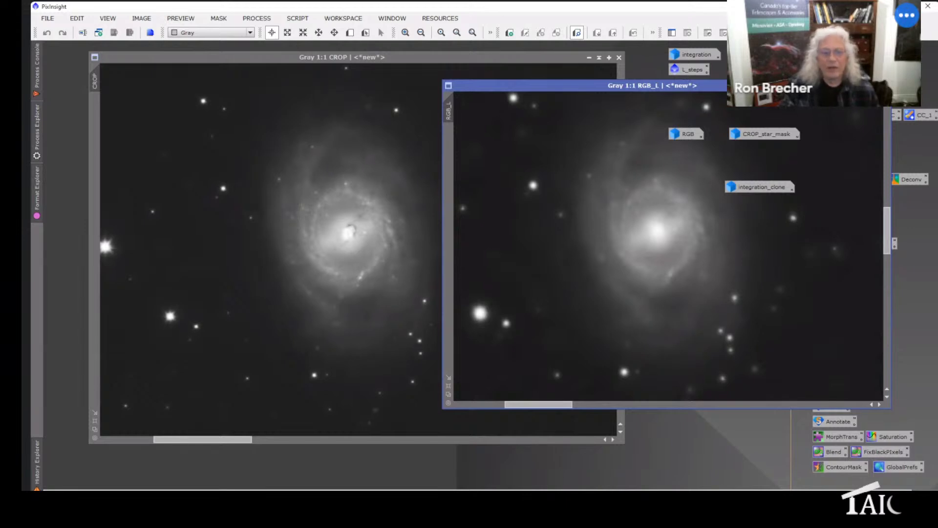
{"action": "left_click", "coordinate": [886, 86]}
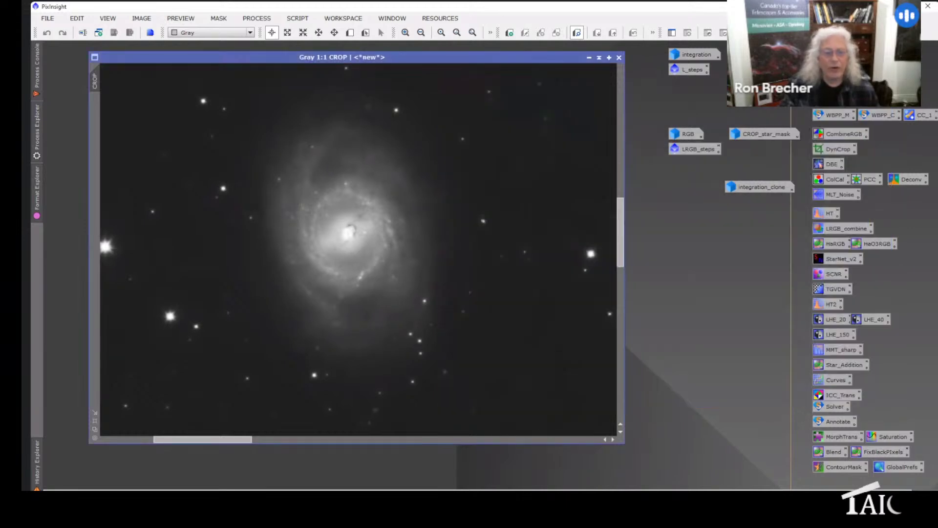
Step: Minimize CROP, restore the RGB image and redo its LRGBCombination, showing the whole frame at 1:5
{"action": "left_click", "coordinate": [589, 58]}
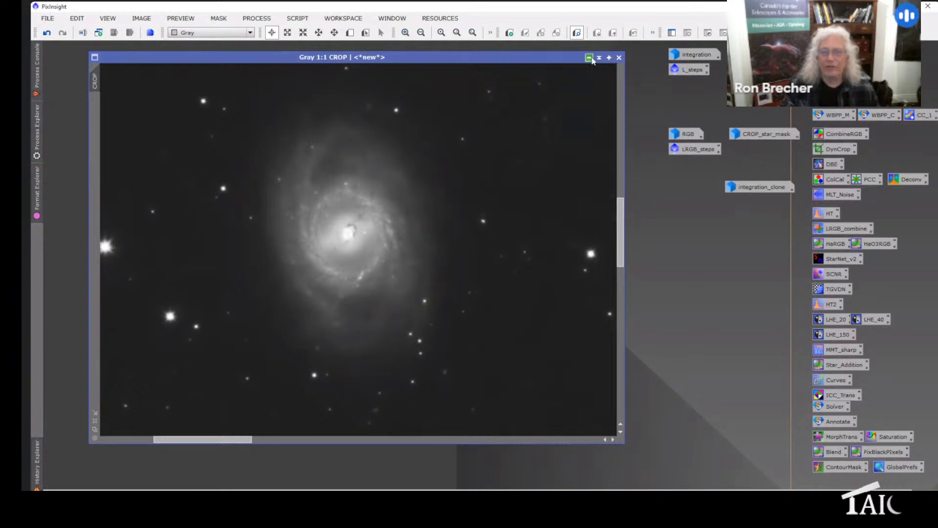
{"action": "double_click", "coordinate": [678, 135]}
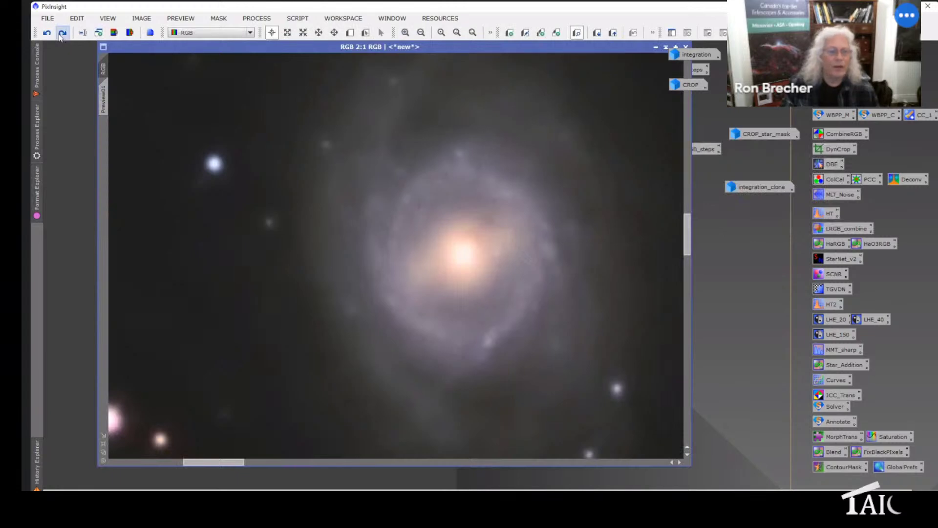
{"action": "left_click", "coordinate": [62, 33]}
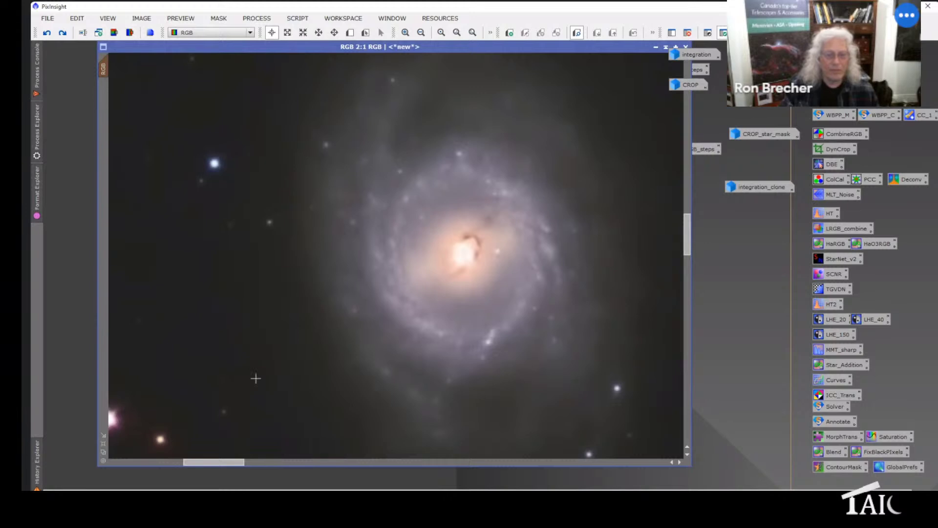
{"action": "scroll", "coordinate": [256, 378], "scroll_direction": "down", "scroll_amount": 5}
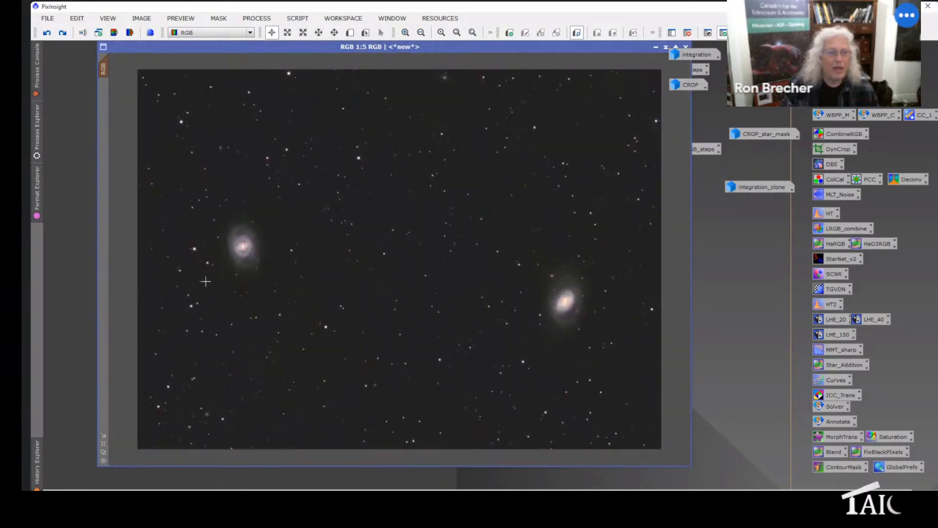
{"action": "right_click", "coordinate": [105, 62]}
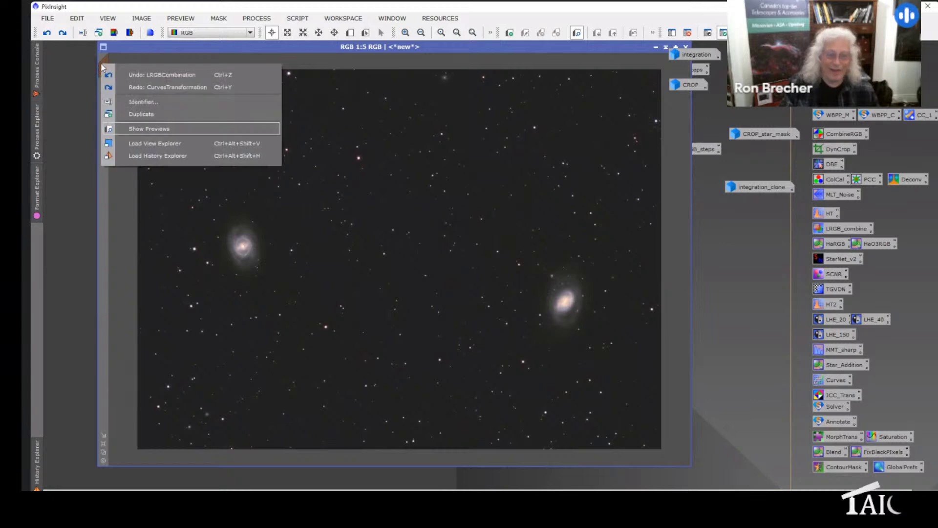
{"action": "left_click", "coordinate": [138, 156]}
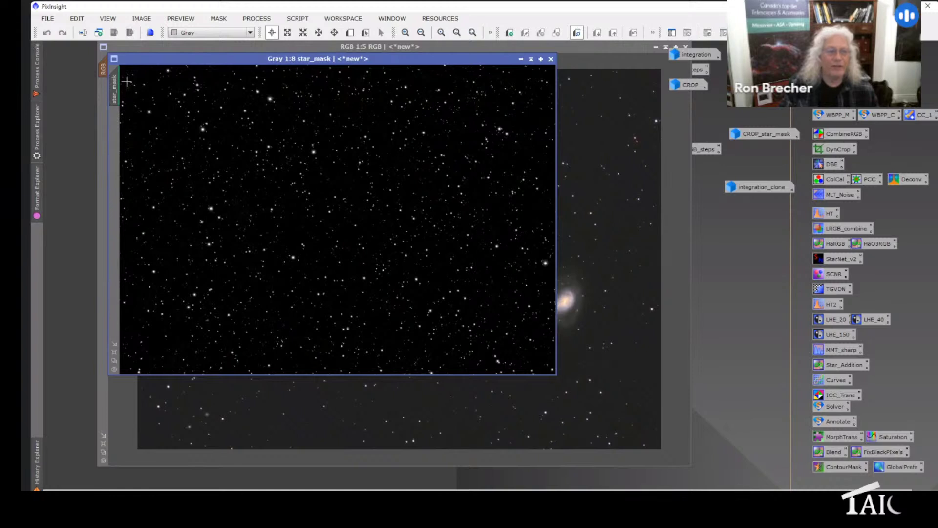
{"action": "left_click", "coordinate": [521, 59]}
Step: Restore the CROP_star_mask image and apply it as a mask to the RGB image
{"action": "left_click", "coordinate": [765, 135]}
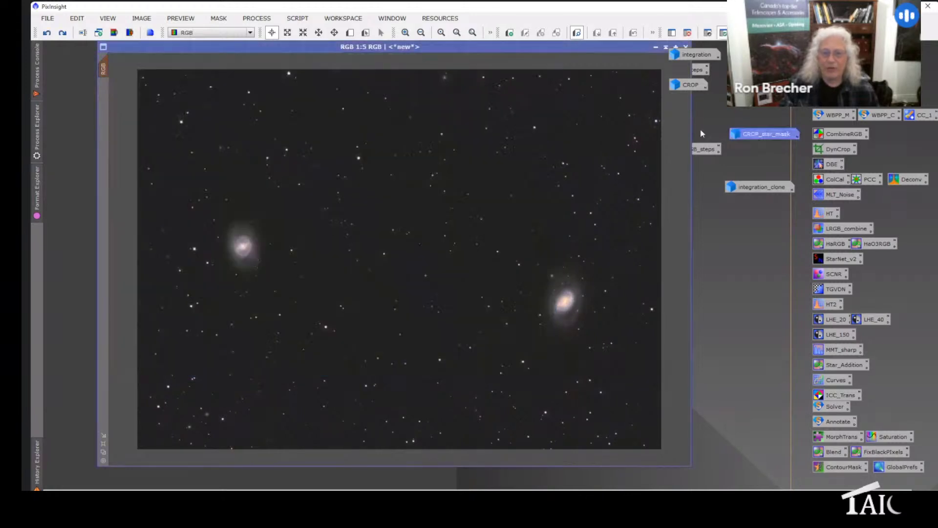
{"action": "double_click", "coordinate": [763, 133]}
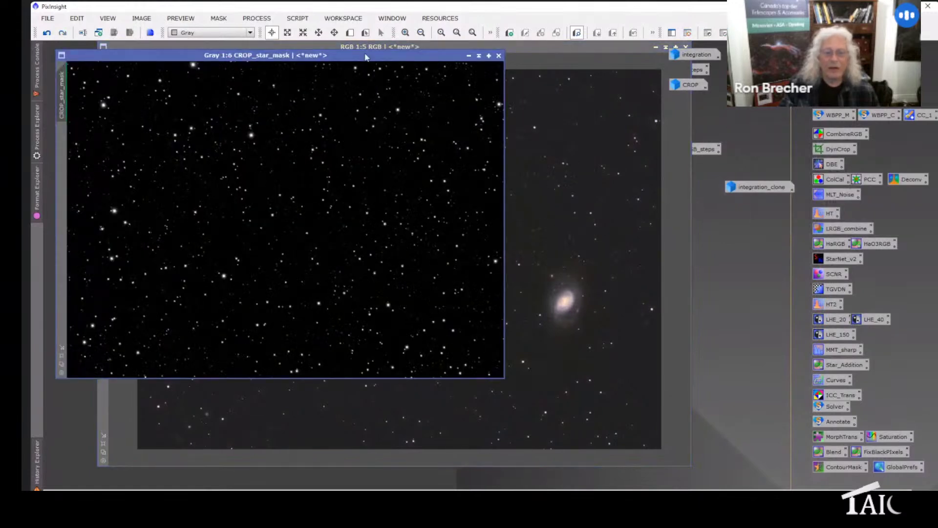
{"action": "left_click_drag", "start_coordinate": [366, 56], "coordinate": [552, 91]}
{"action": "left_click_drag", "start_coordinate": [252, 114], "coordinate": [101, 136]}
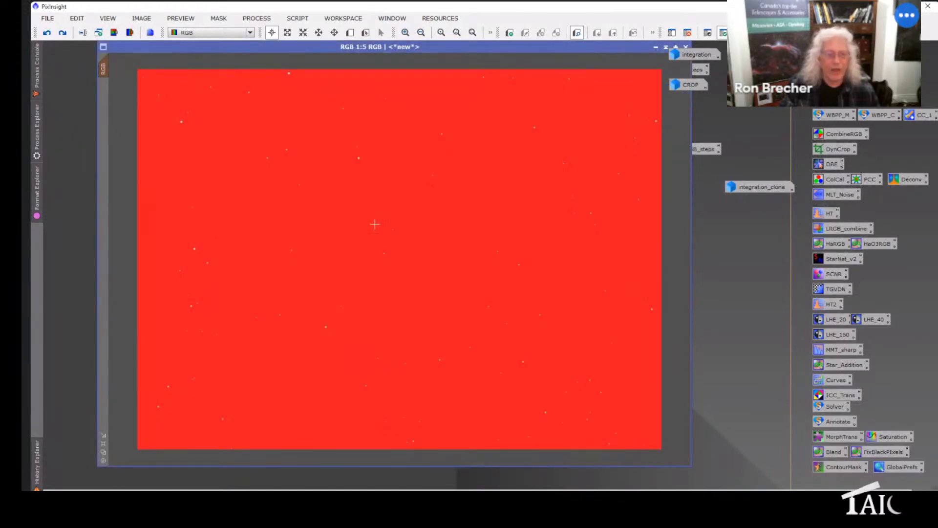
Step: Inspect how the mask covers the stars up to 2:1, hide the mask overlay and fit the RGB window at 1:5
{"action": "scroll", "coordinate": [374, 225], "scroll_direction": "up", "scroll_amount": 2}
{"action": "scroll", "coordinate": [374, 226], "scroll_direction": "up", "scroll_amount": 3}
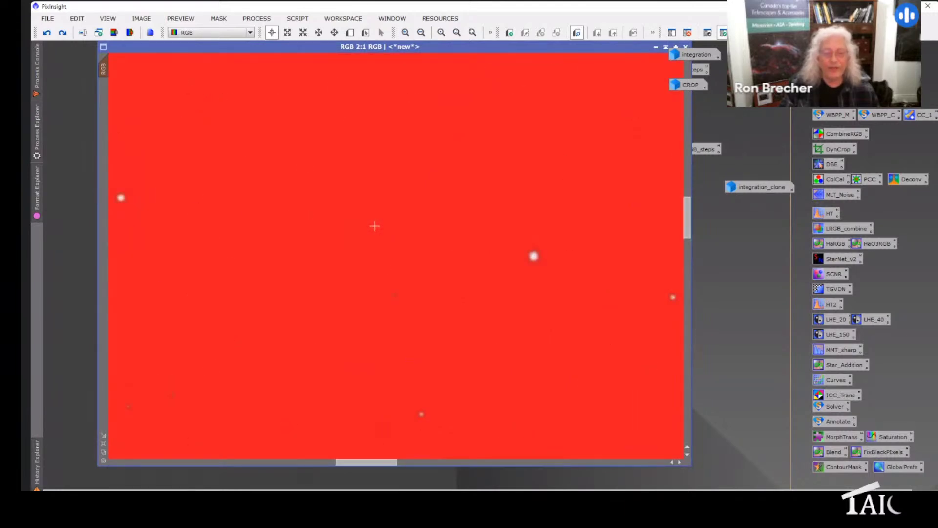
{"action": "scroll", "coordinate": [375, 225], "scroll_direction": "down", "scroll_amount": 3}
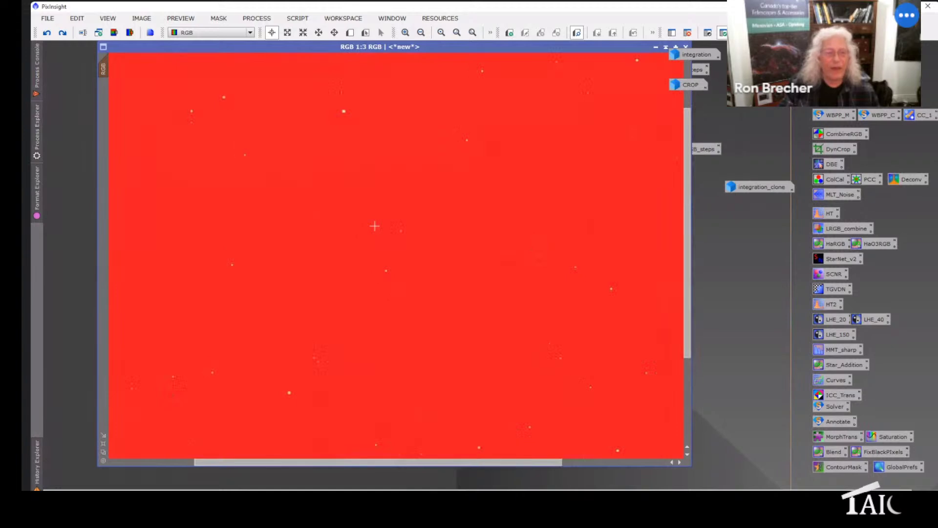
{"action": "scroll", "coordinate": [375, 226], "scroll_direction": "down", "scroll_amount": 1}
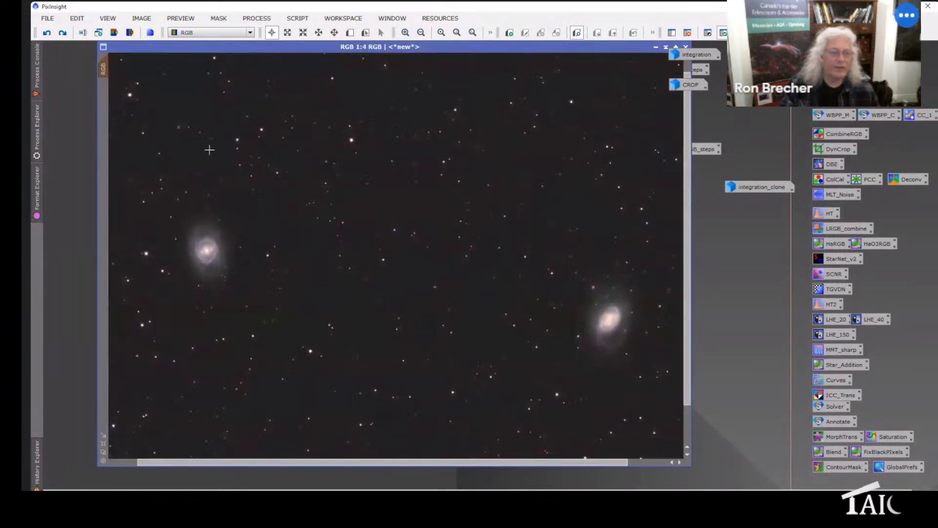
{"action": "left_click", "coordinate": [102, 446]}
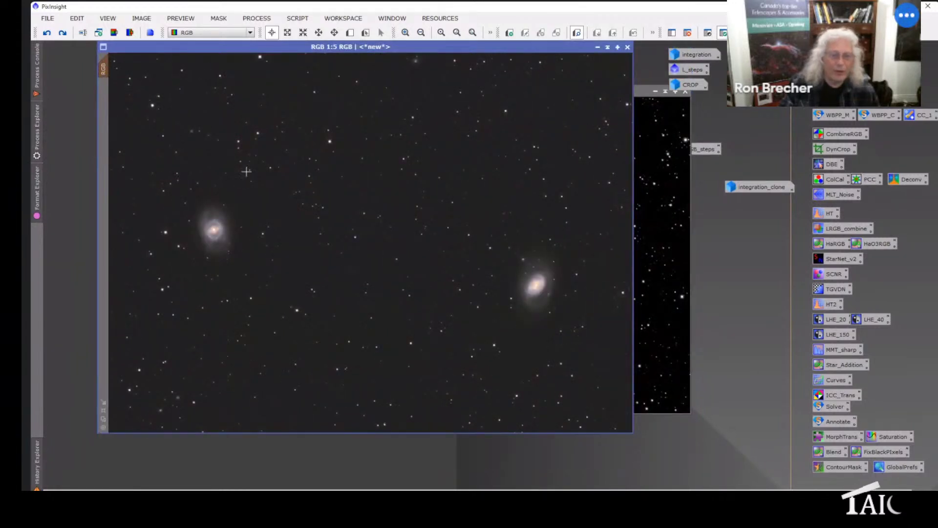
Step: Create a preview of the star field between the two galaxies in RGB, open it and fit its window
{"action": "left_click", "coordinate": [397, 272]}
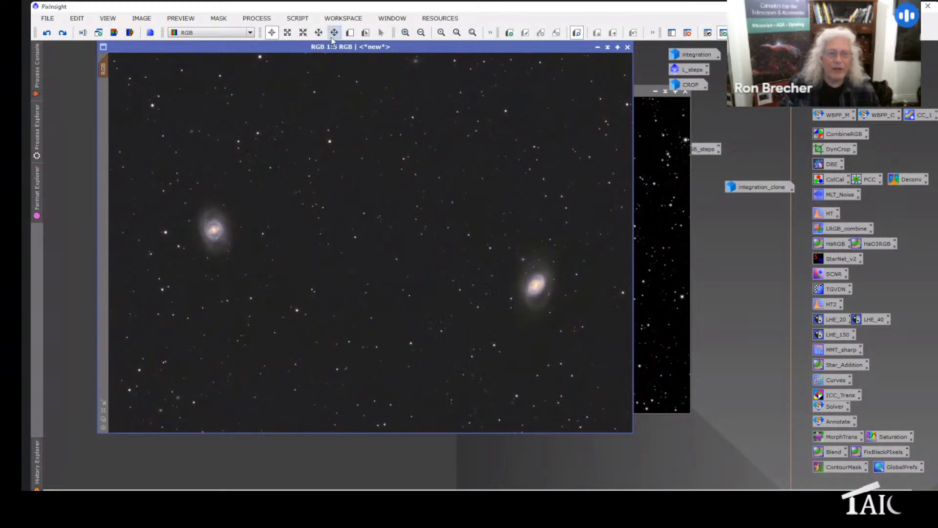
{"action": "left_click", "coordinate": [350, 32]}
{"action": "left_click_drag", "start_coordinate": [267, 130], "coordinate": [450, 345]}
{"action": "left_click", "coordinate": [103, 89]}
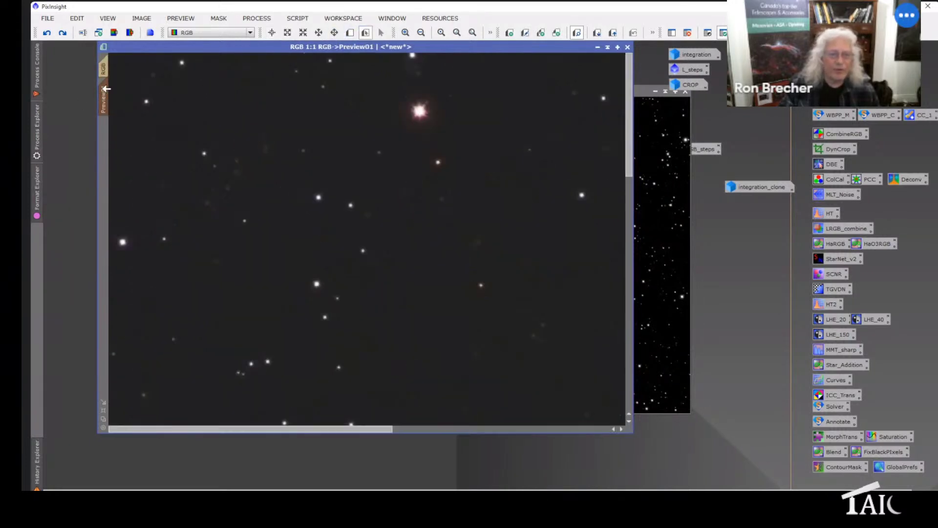
{"action": "left_click", "coordinate": [104, 416]}
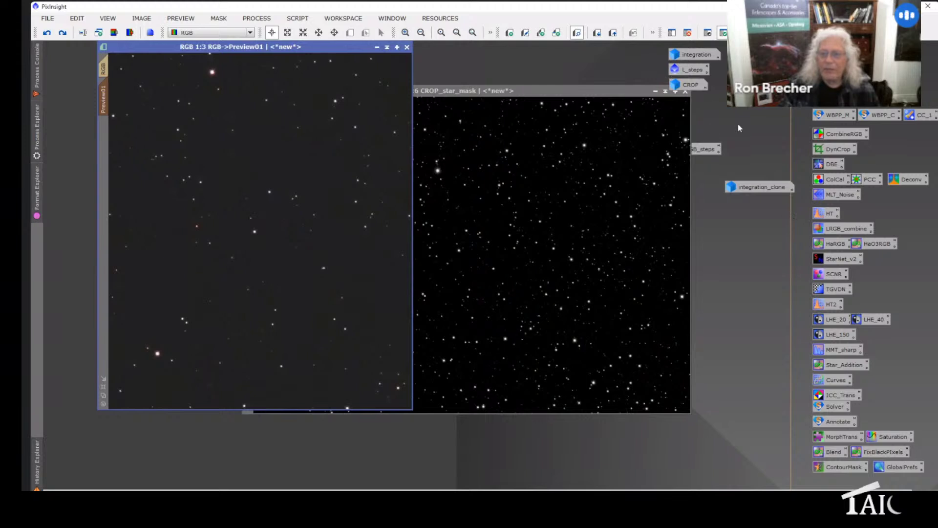
Step: Load the CurvesTransformation stored in LRGB_steps, apply it to Preview01 and examine the star colors up to 1:1
{"action": "double_click", "coordinate": [704, 149]}
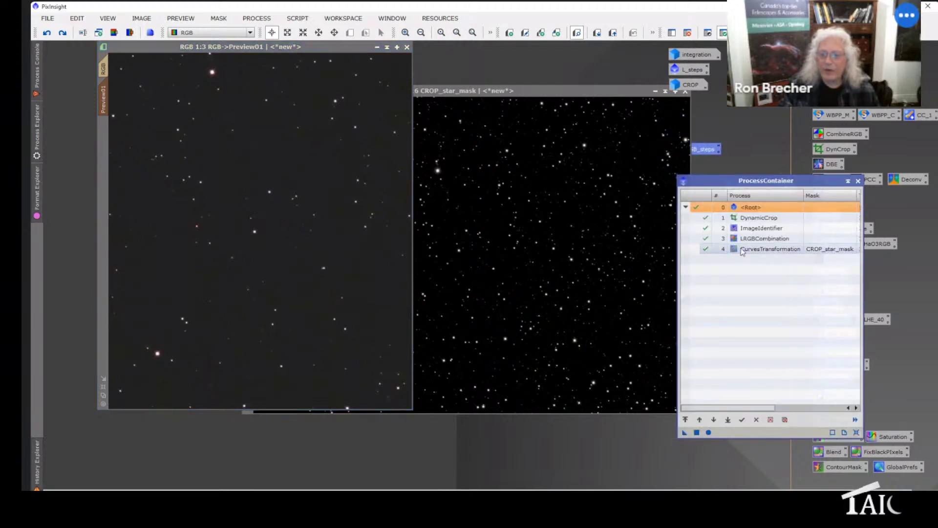
{"action": "double_click", "coordinate": [756, 249]}
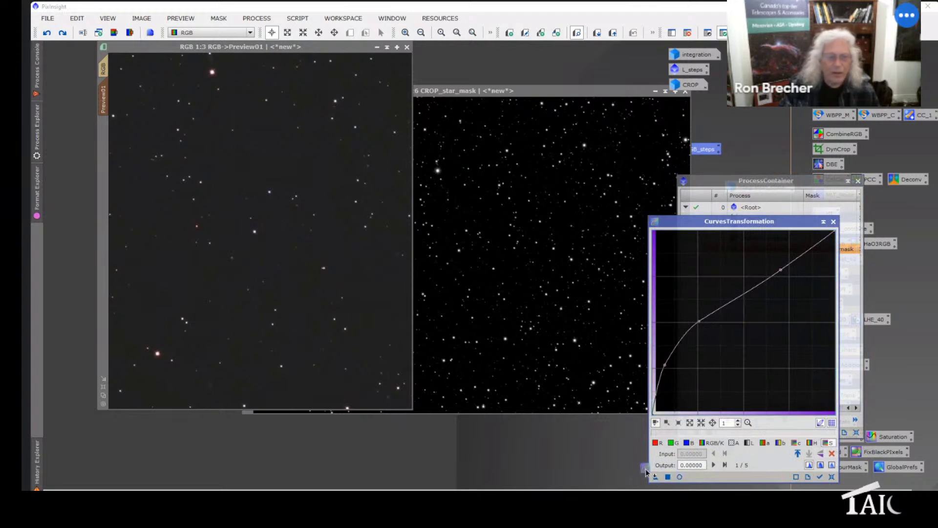
{"action": "left_click", "coordinate": [321, 215]}
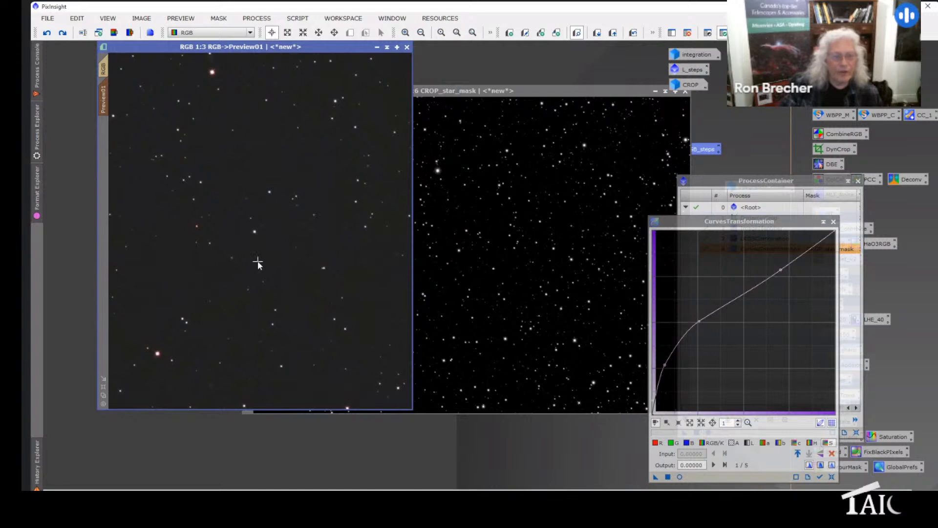
{"action": "scroll", "coordinate": [257, 263], "scroll_direction": "up", "scroll_amount": 1}
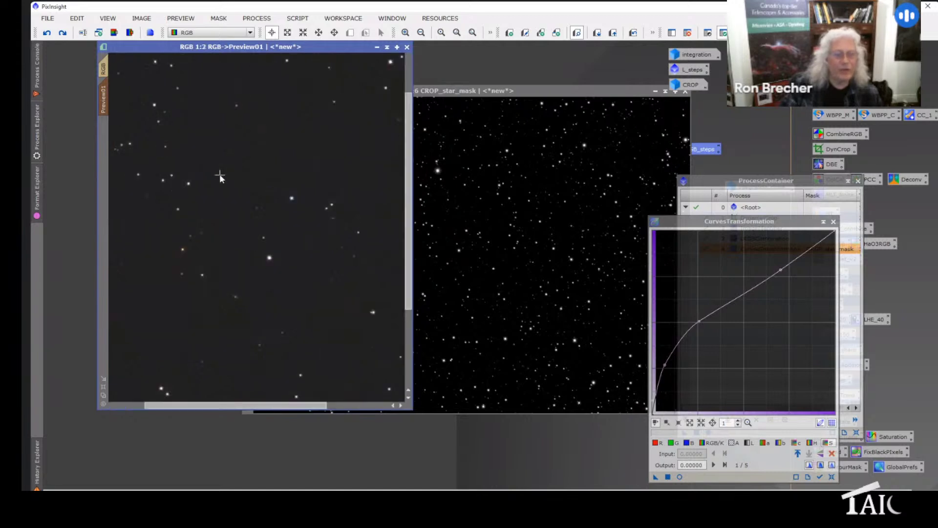
{"action": "scroll", "coordinate": [219, 174], "scroll_direction": "up", "scroll_amount": 1}
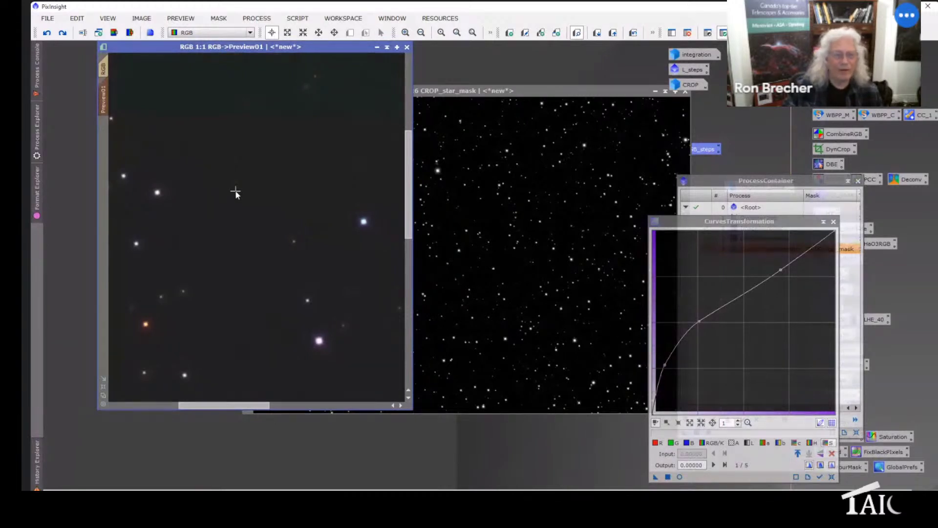
{"action": "scroll", "coordinate": [160, 94], "scroll_direction": "down", "scroll_amount": 2}
Step: Apply the saturation CurvesTransformation to the full RGB image through the star mask and close the process dialog
{"action": "left_click", "coordinate": [105, 68]}
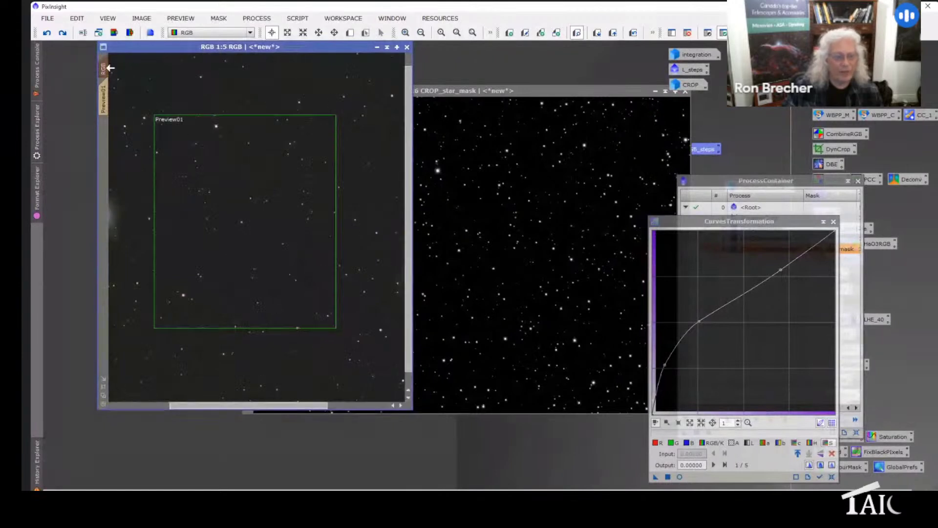
{"action": "key", "text": "ctrl+f"}
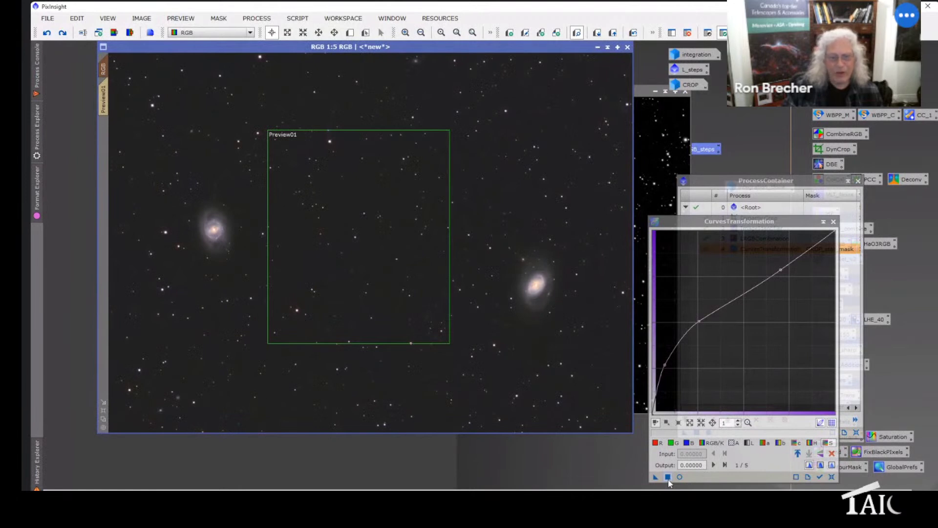
{"action": "left_click_drag", "start_coordinate": [668, 482], "coordinate": [549, 391]}
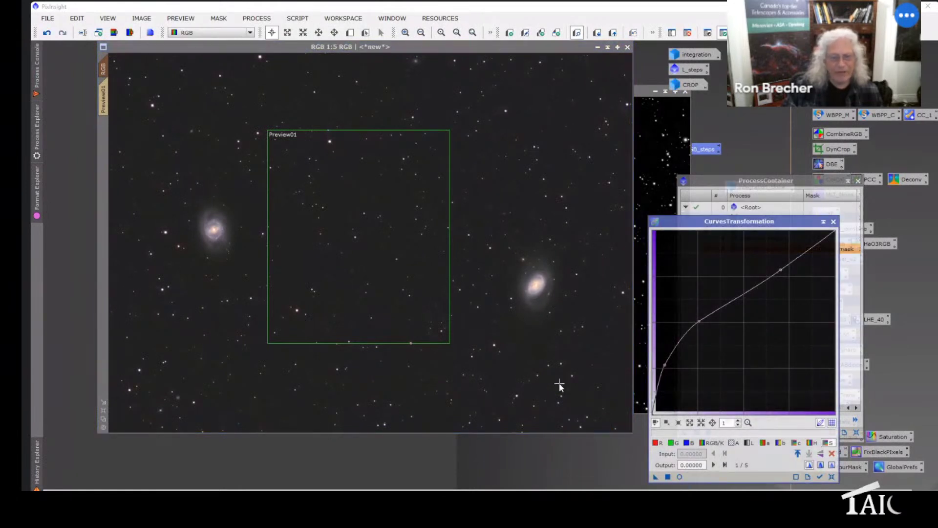
{"action": "left_click", "coordinate": [833, 221]}
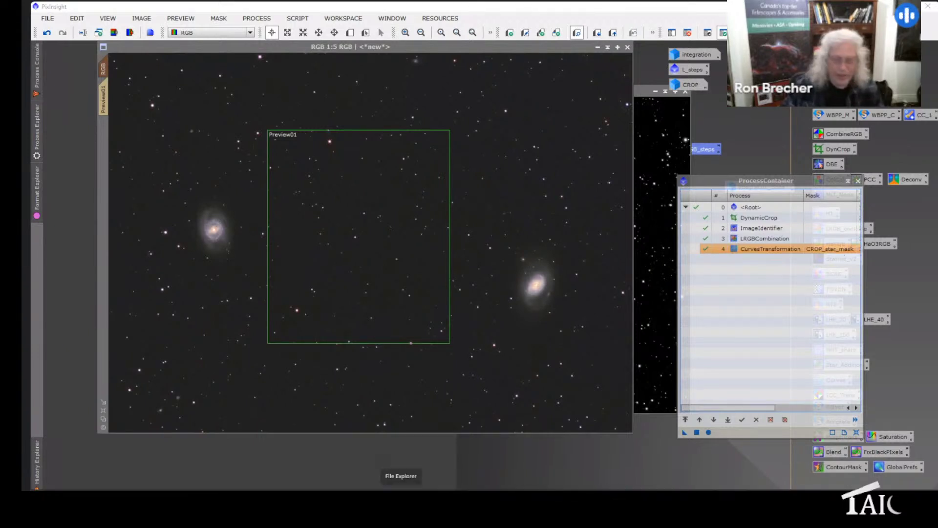
Step: Switch to the Google Meet window in the browser
{"action": "mouse_move", "coordinate": [444, 489]}
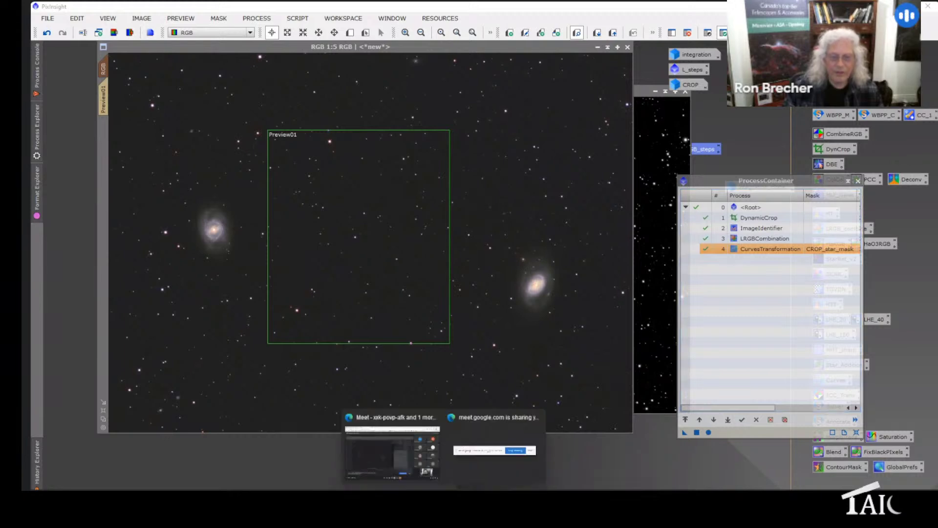
{"action": "left_click", "coordinate": [364, 448]}
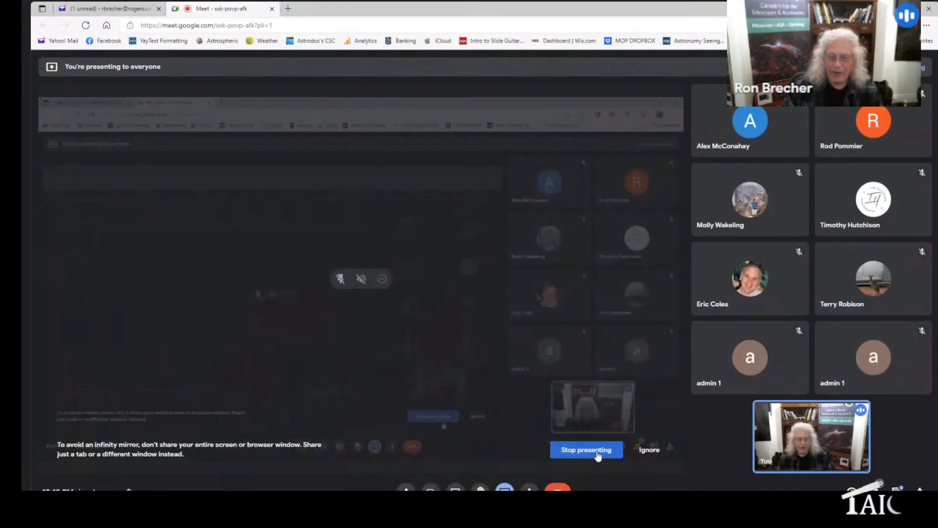